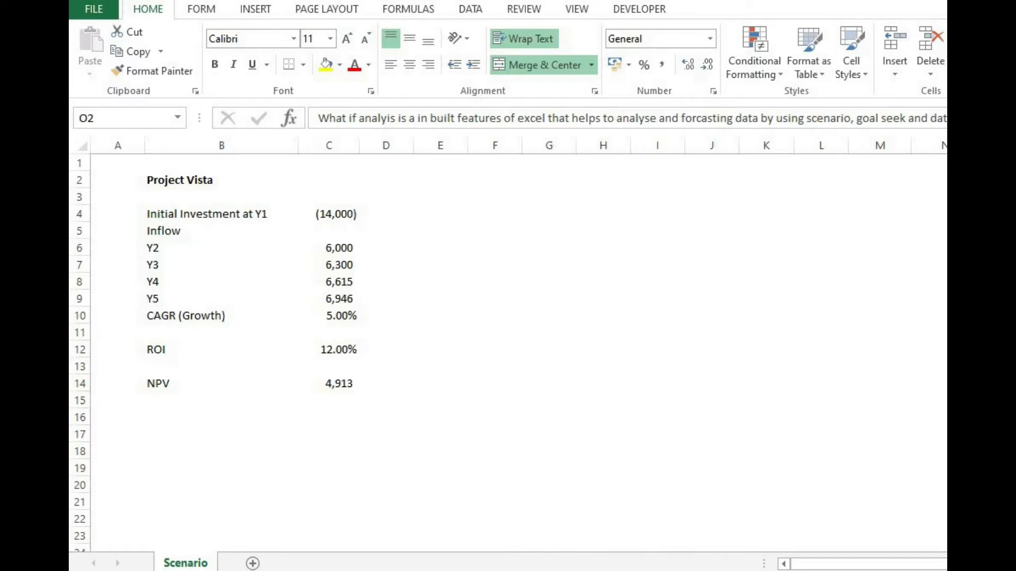
View the available What-If Analysis tools without starting one.
click(470, 9)
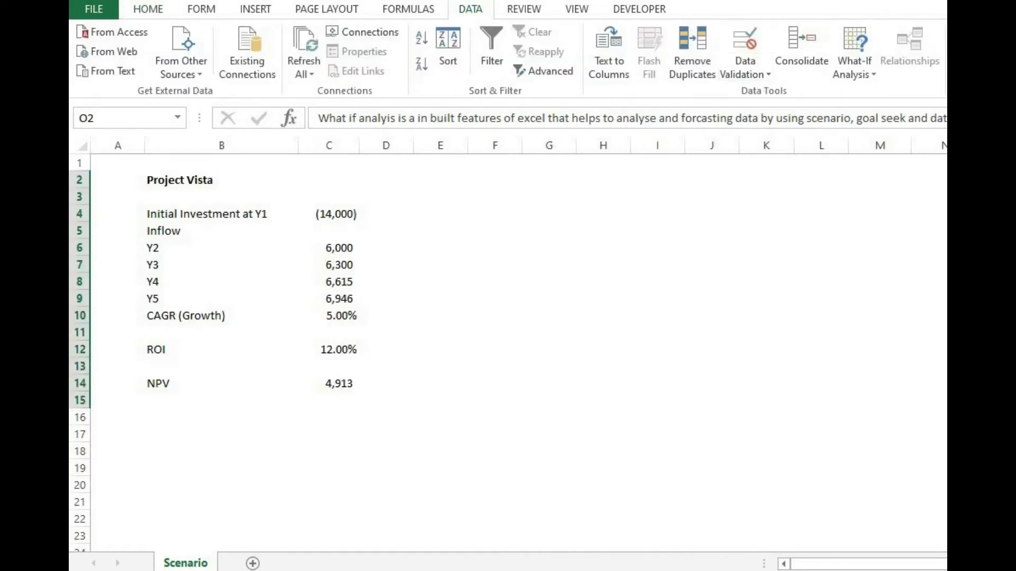
click(853, 68)
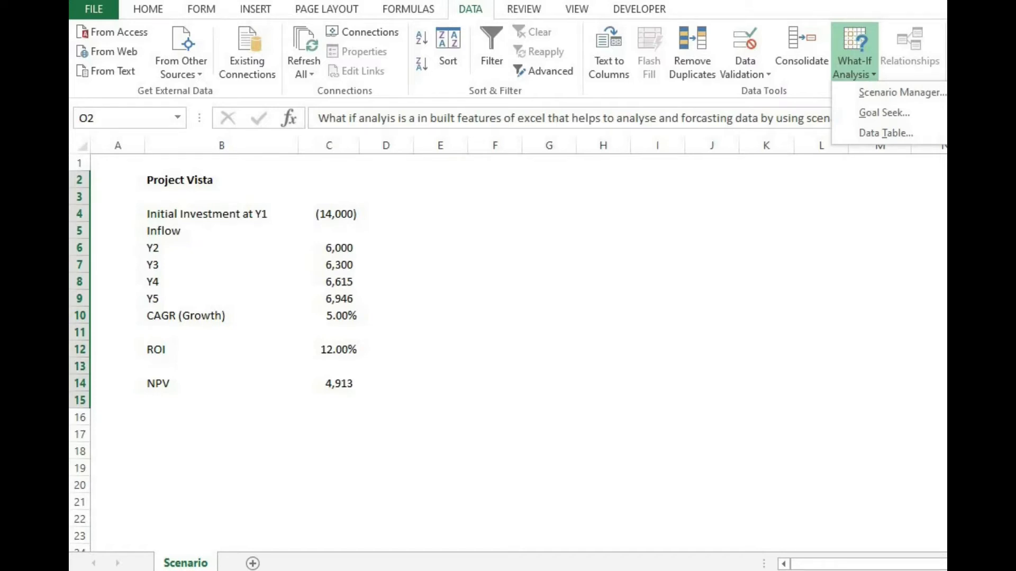
key(Escape)
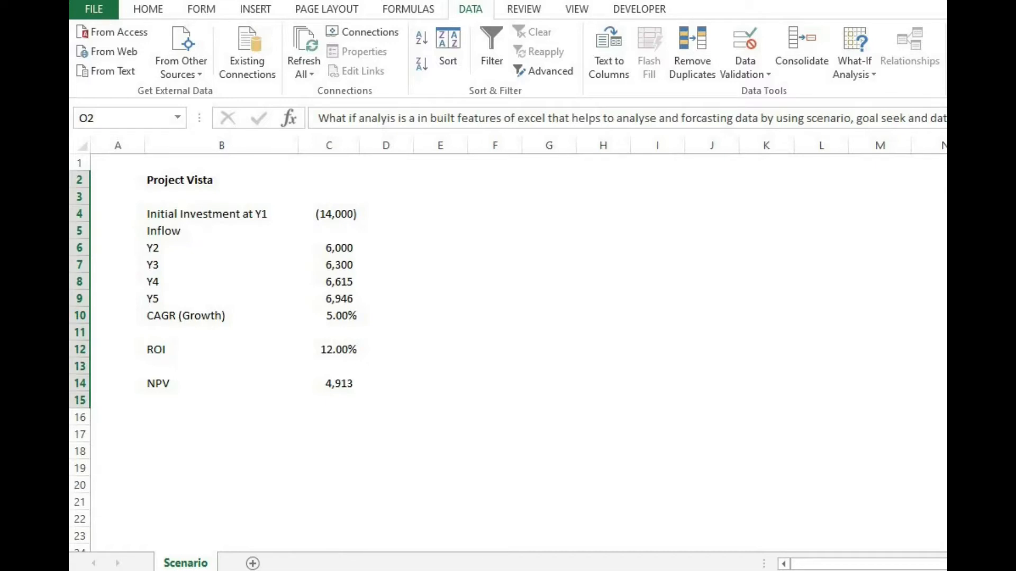
Examine the Project Vista initial investment, the Y2 inflow and the growth formula behind the Y3 inflow.
click(221, 180)
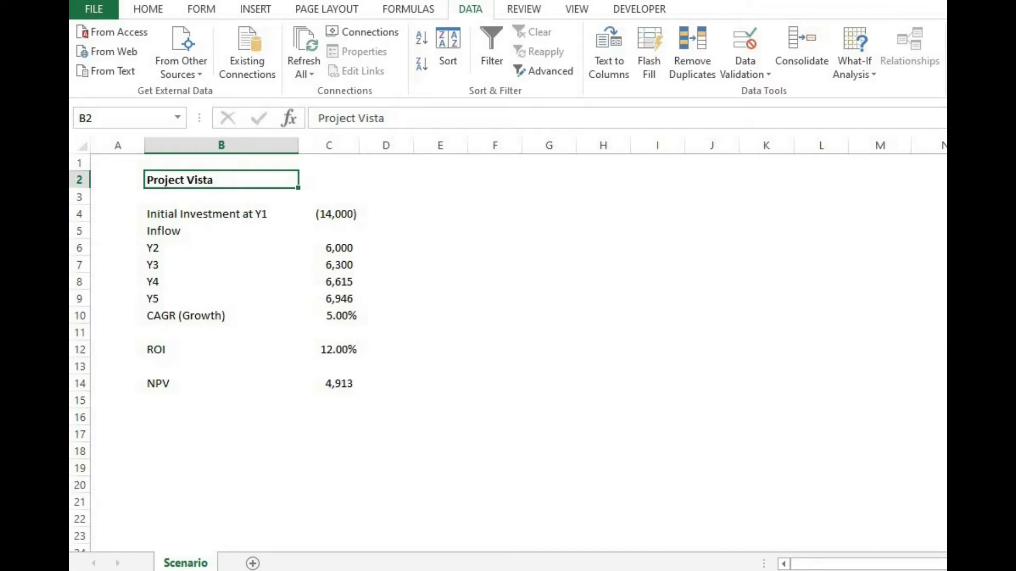
click(221, 213)
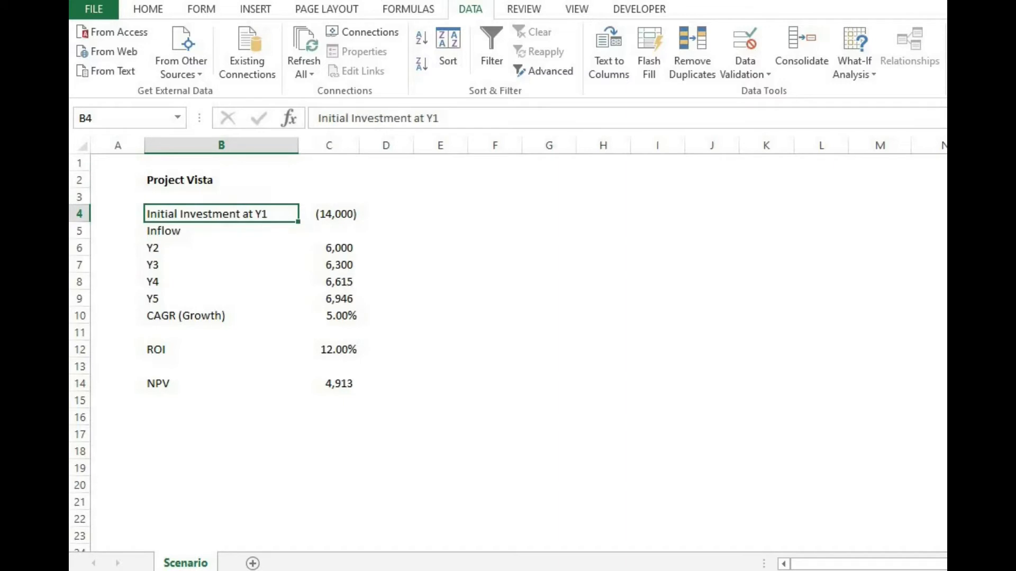
click(329, 213)
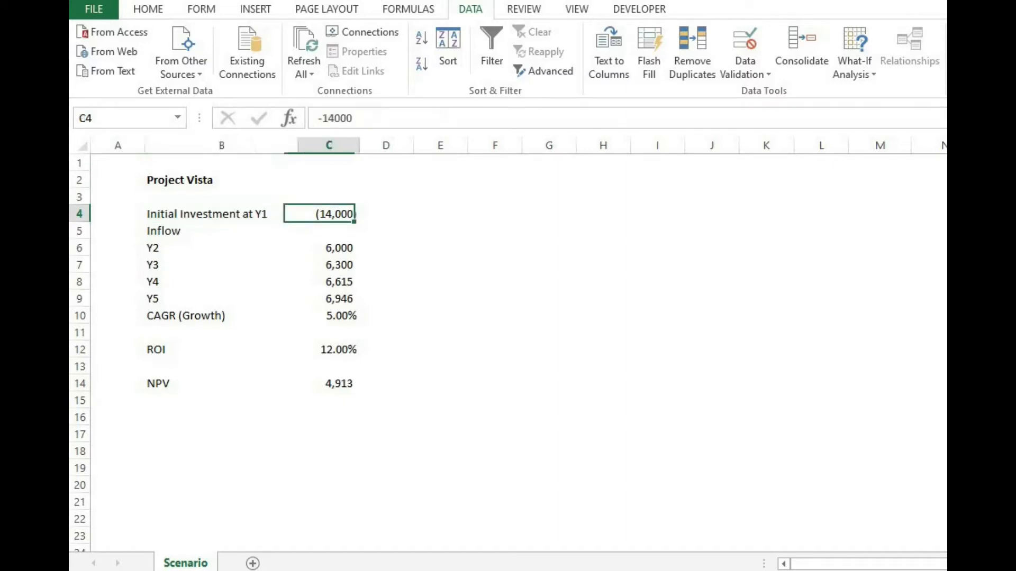
key(Down)
key(Down)
key(Left)
key(Left)
key(Right)
key(Right)
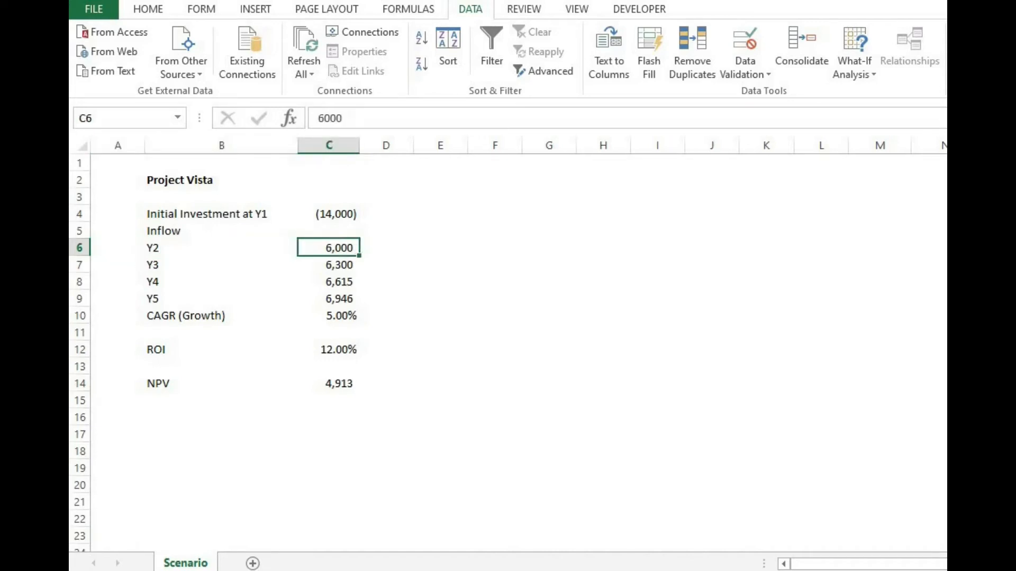
key(Left)
key(Down)
key(Right)
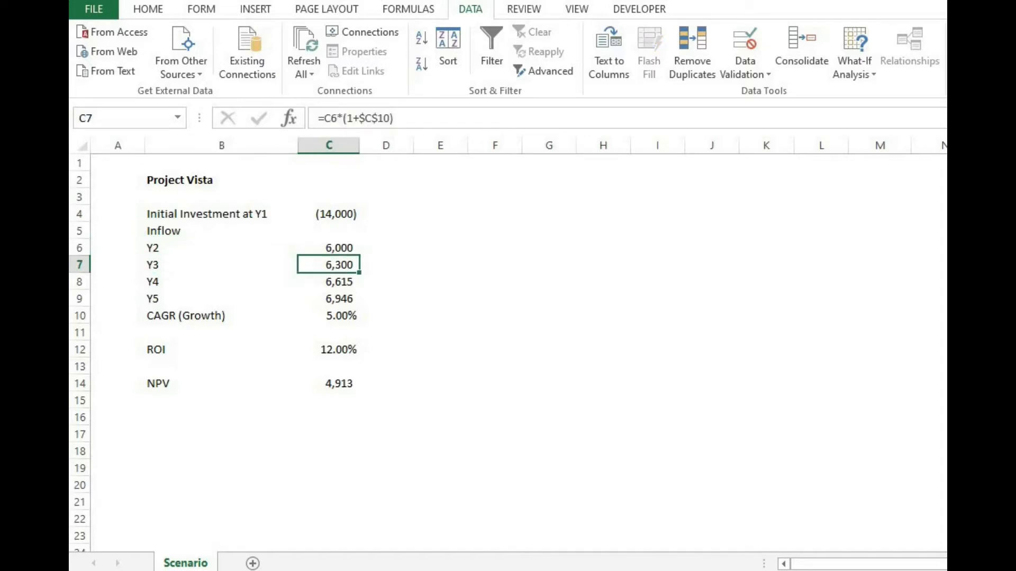
key(F2)
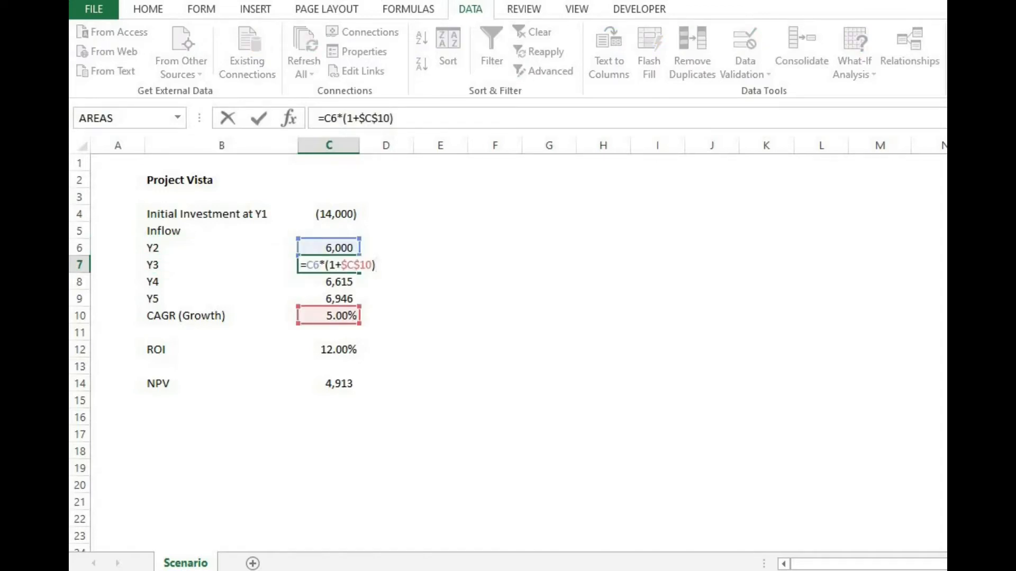
key(Return)
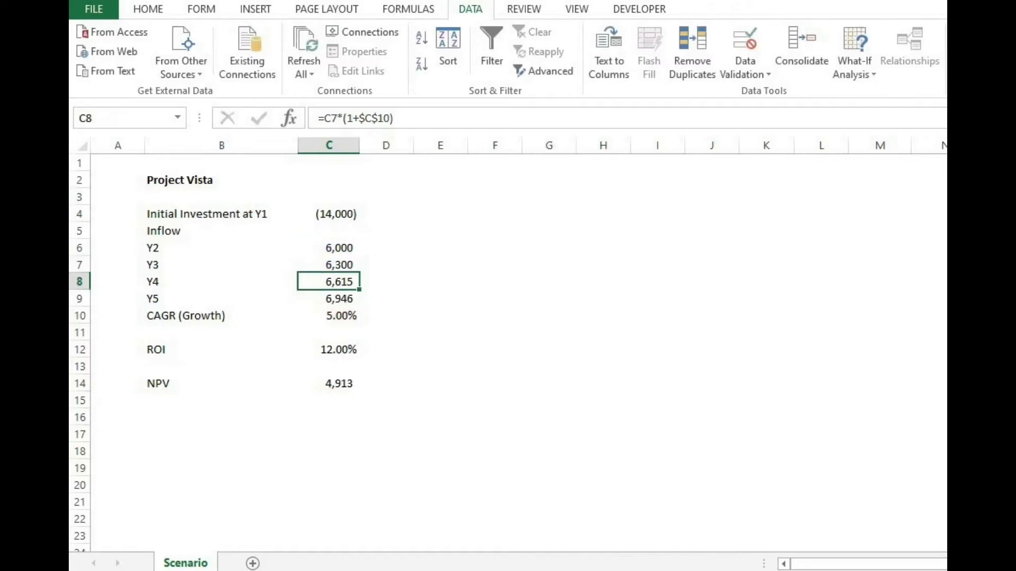
Review the remaining inflow and growth cells, the ROI input and the NPV formula in C14.
key(Down)
key(Down)
key(Down)
key(Down)
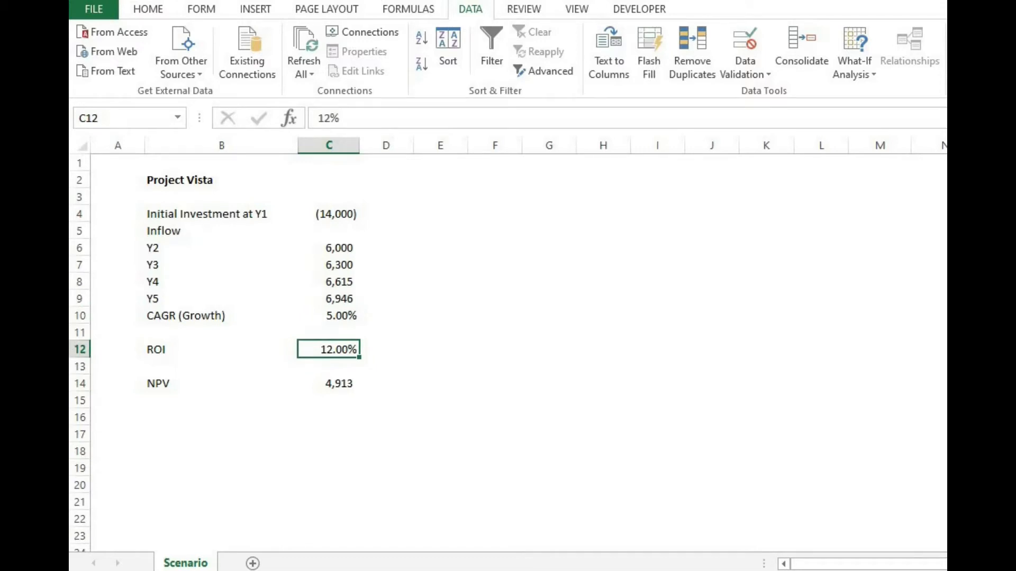
key(Down)
key(Down)
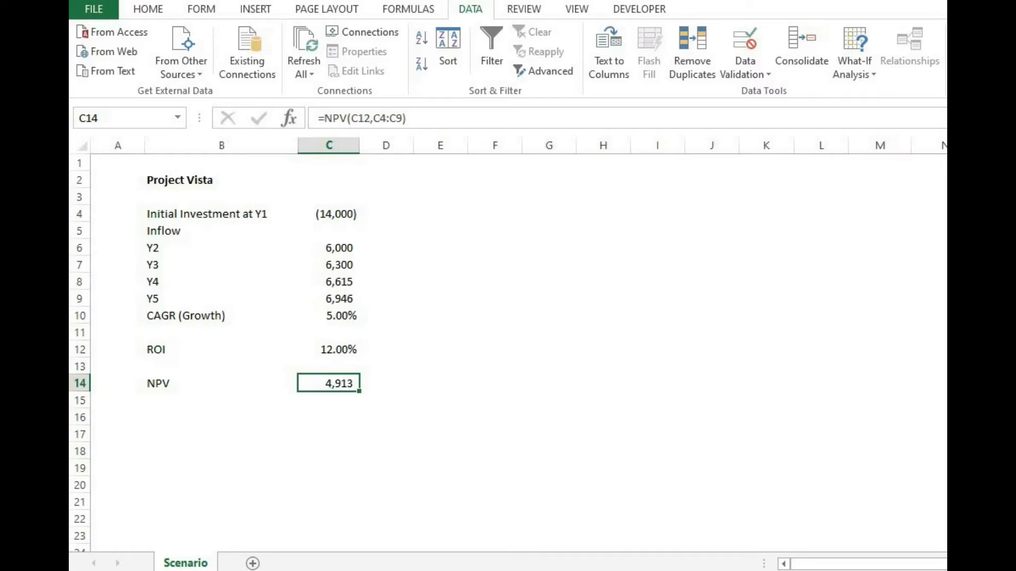
key(Up)
key(Up)
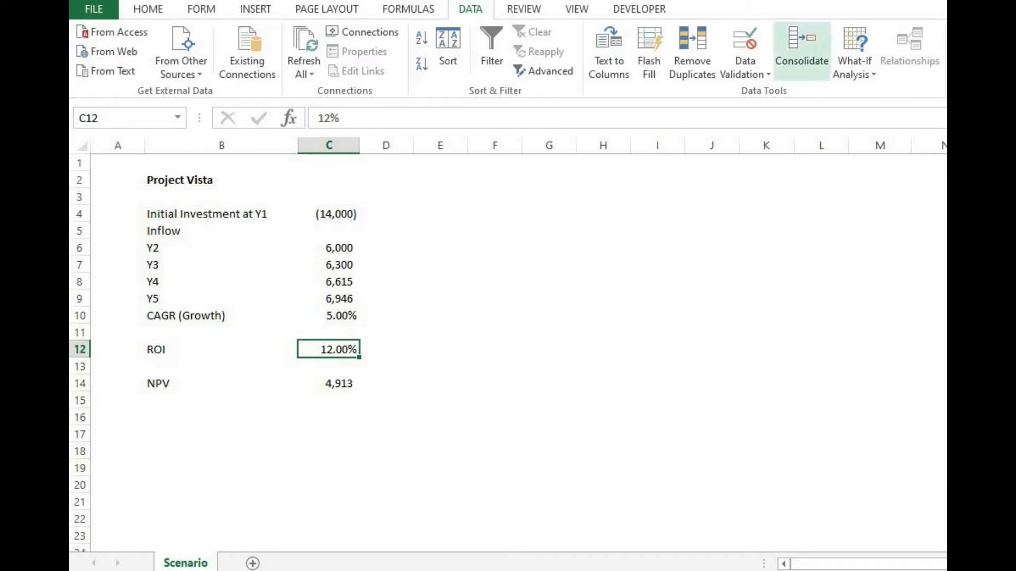
Start a new scenario in Scenario Manager and name it Normal.
click(855, 68)
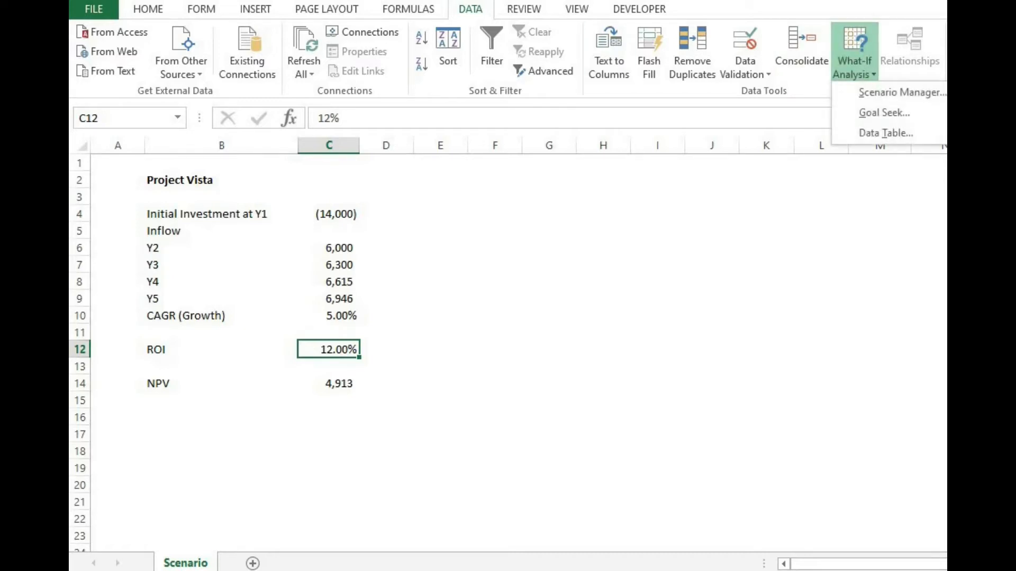
click(902, 93)
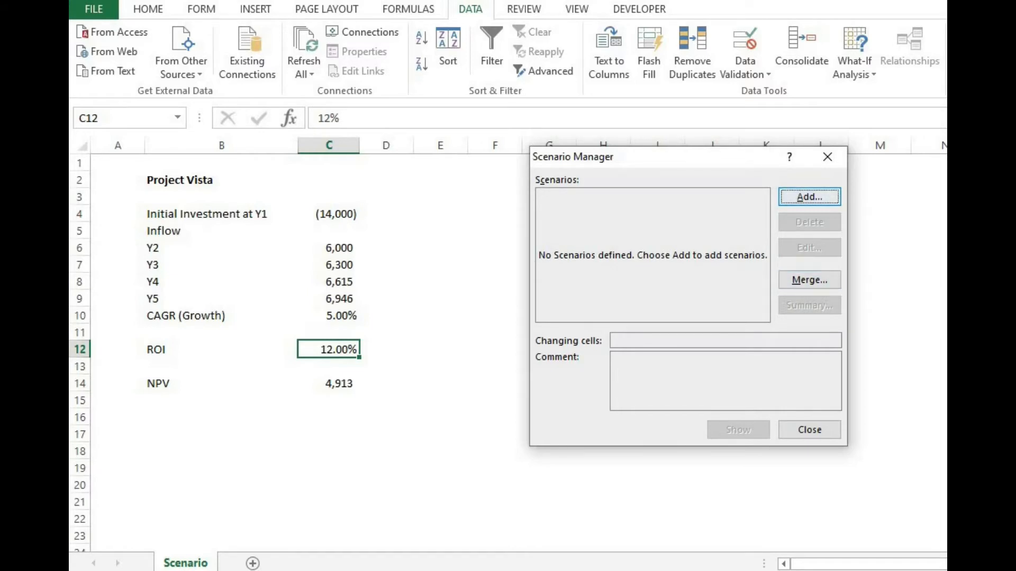
key(Return)
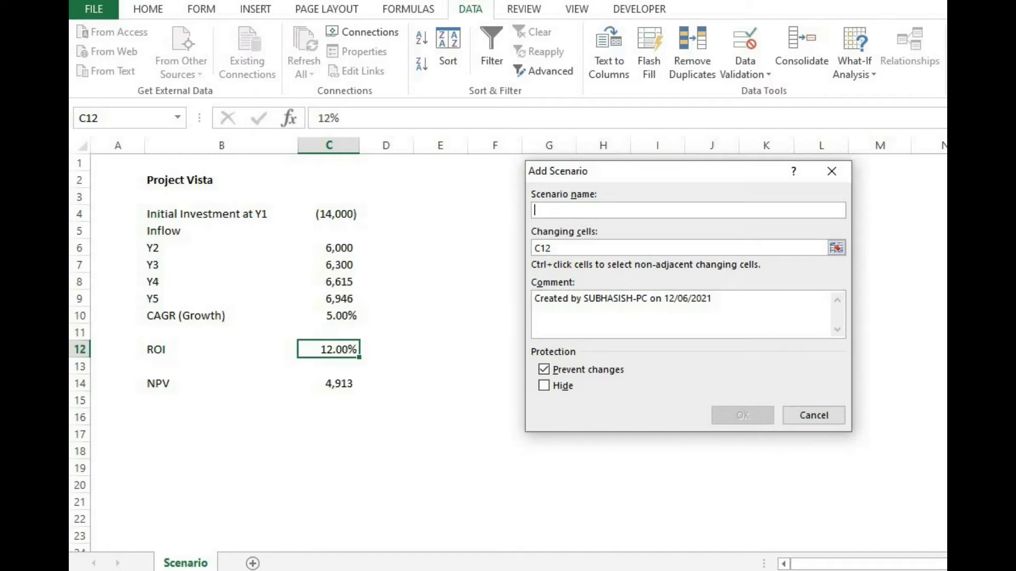
text(Normal)
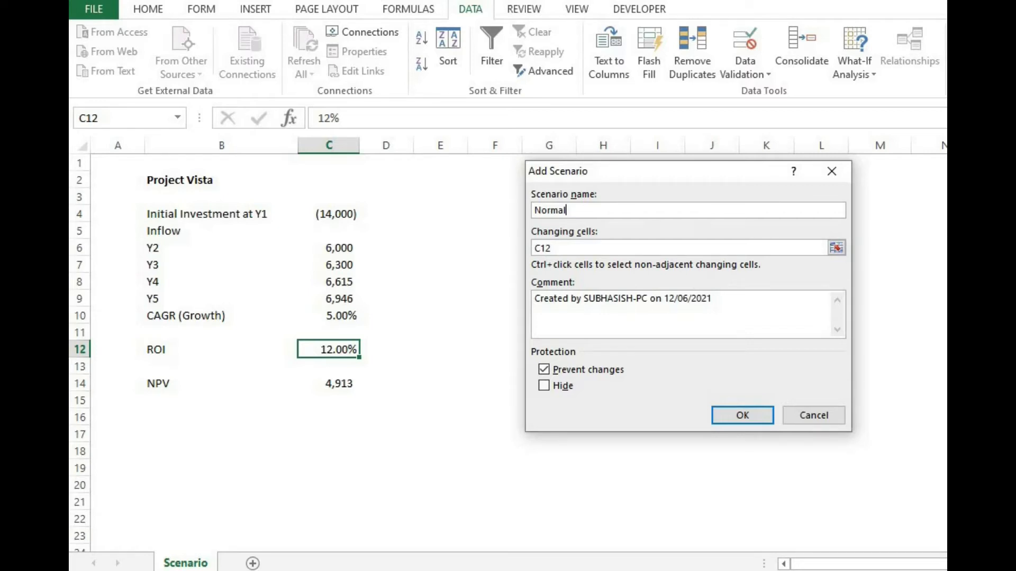
Set the Normal scenario's changing cells to C4, C6, C10 and C12 and accept the definition.
click(836, 248)
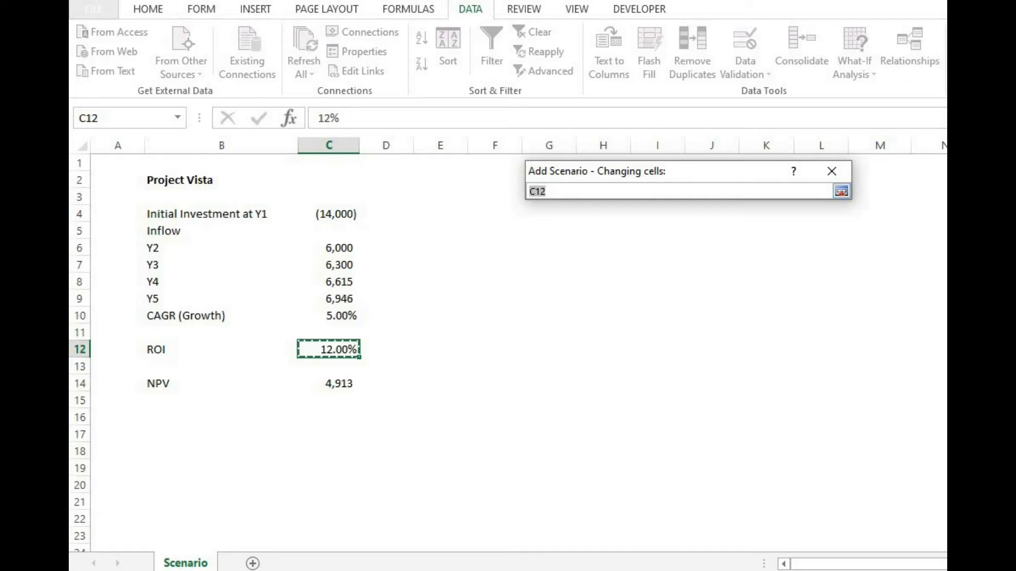
click(328, 213)
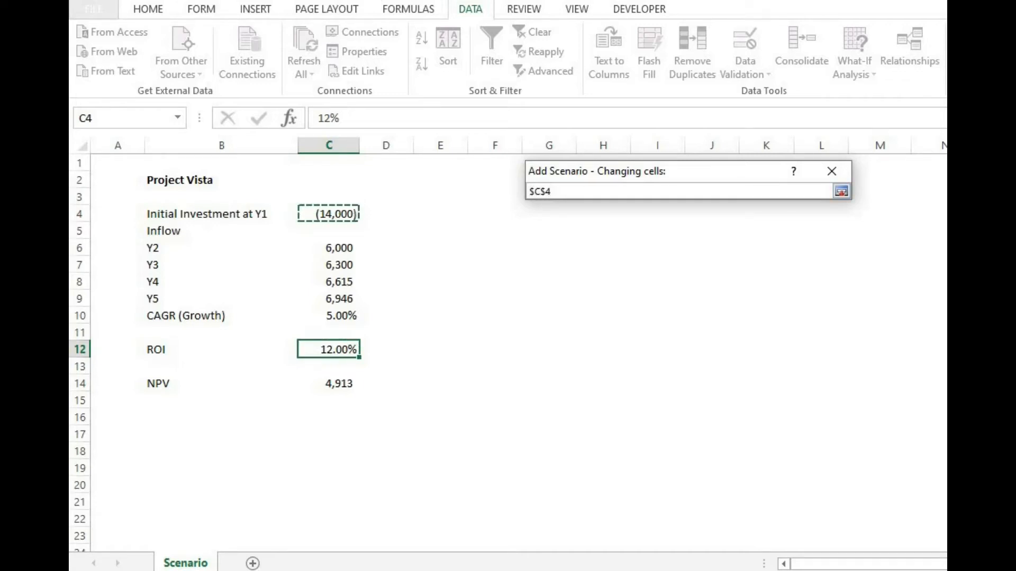
ctrl+click(328, 247)
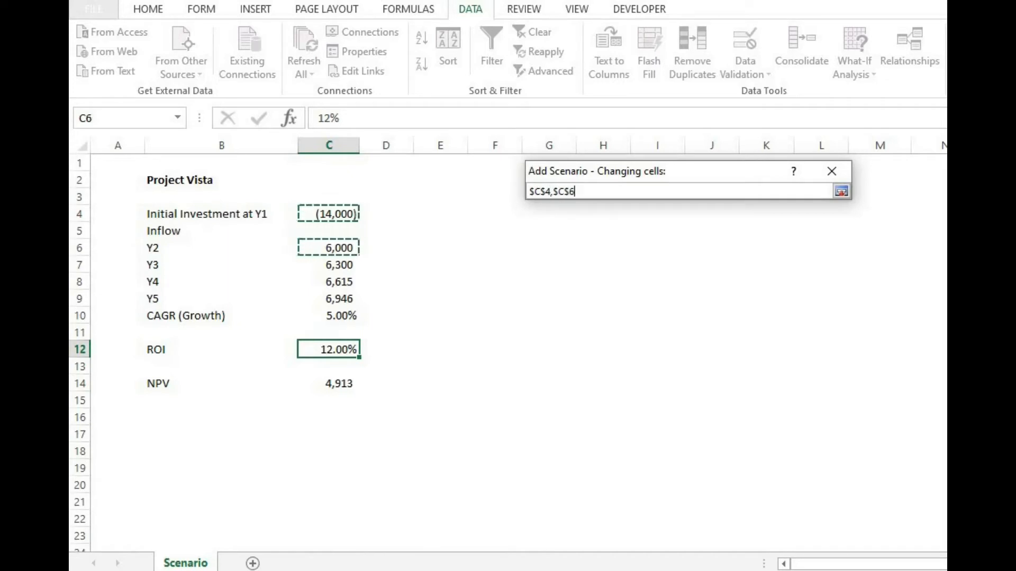
text(,$C$10)
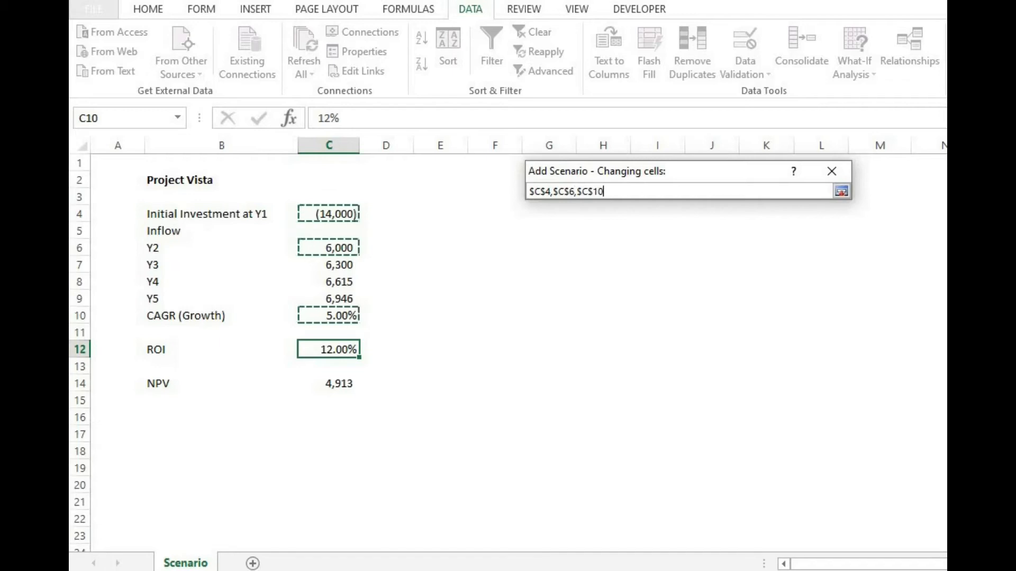
text(,$C$12)
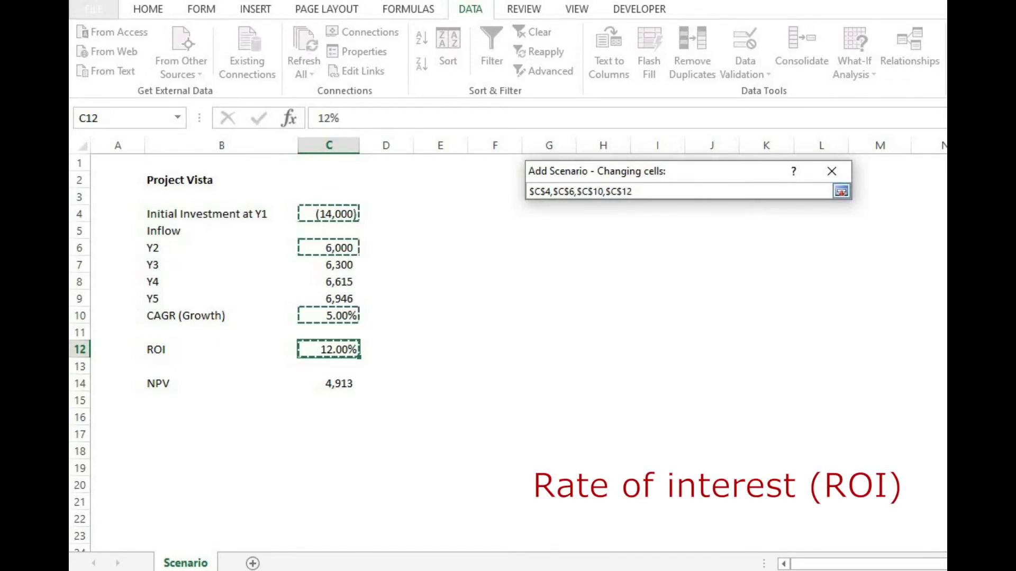
click(841, 191)
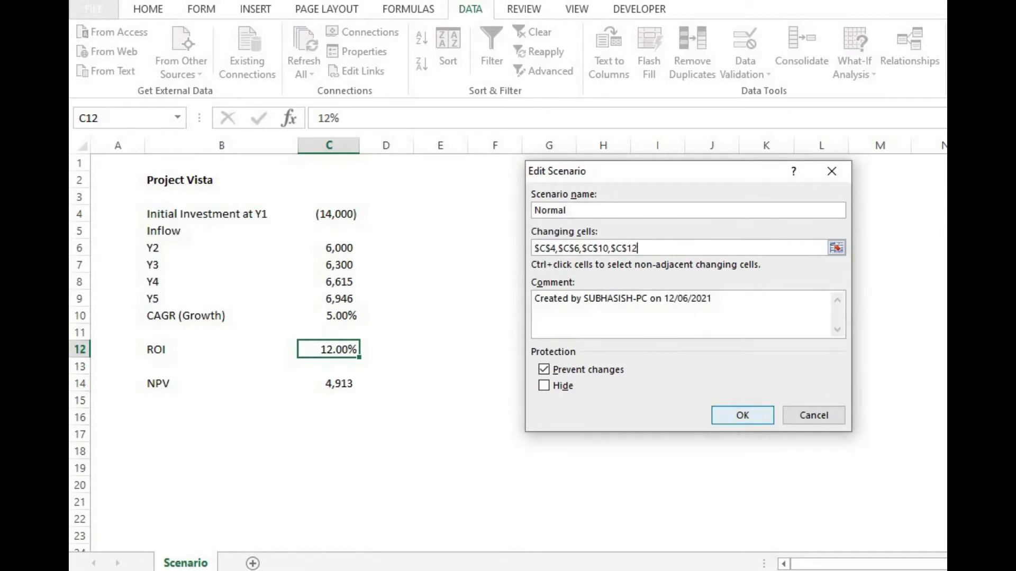
key(Return)
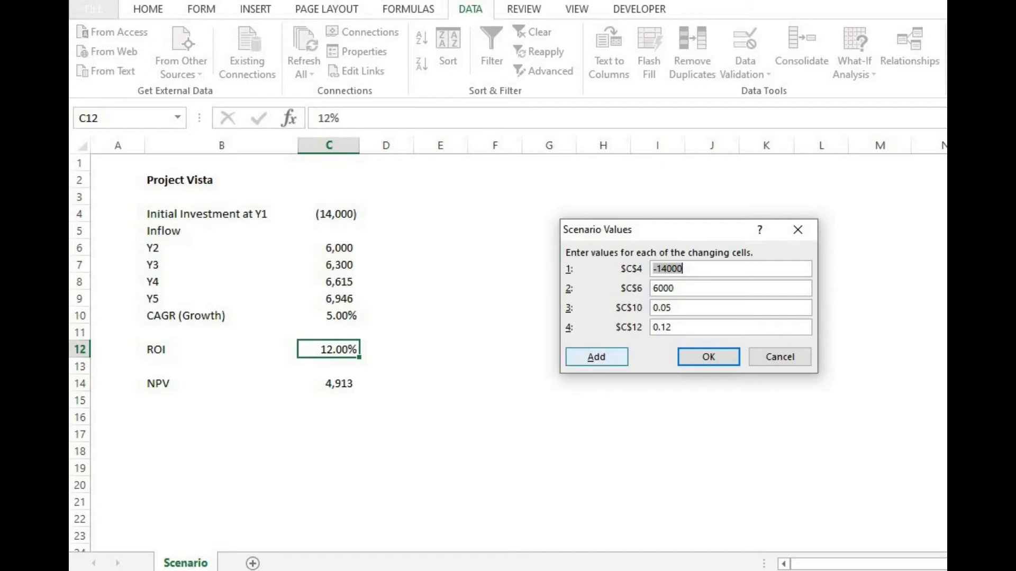
Keep the Normal scenario's existing values and add another scenario named Best with the same changing cells.
click(596, 356)
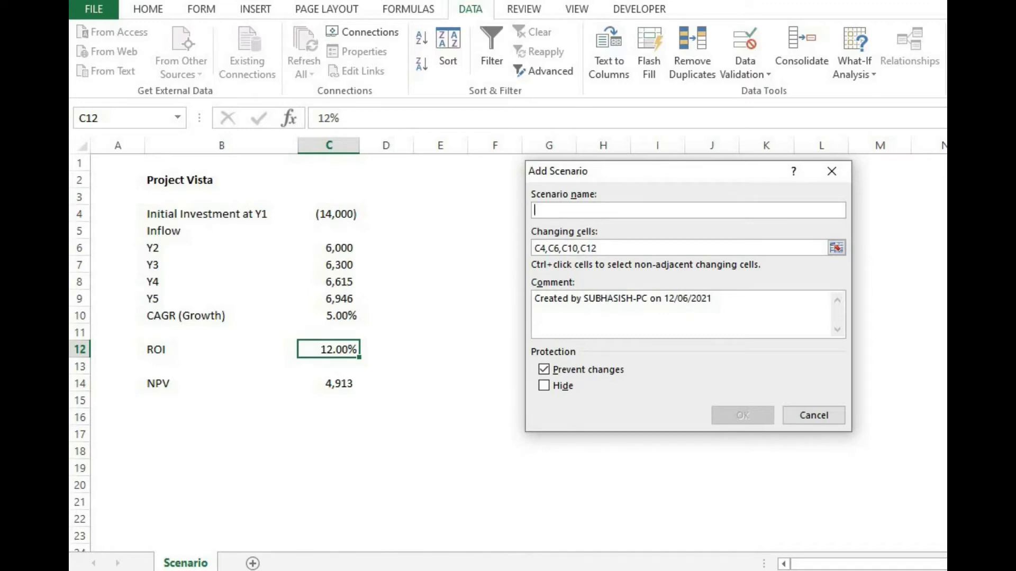
text(Best)
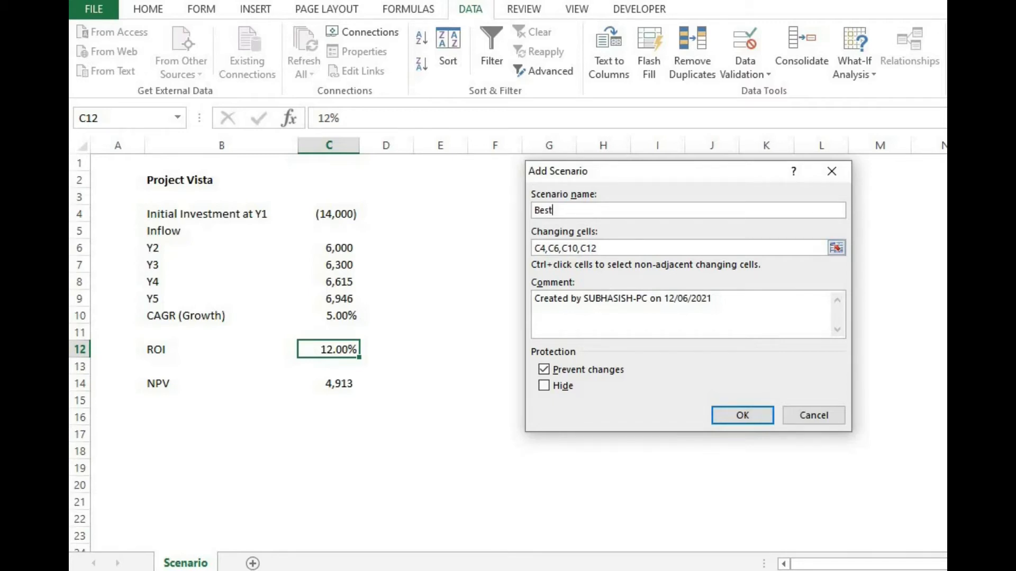
key(Return)
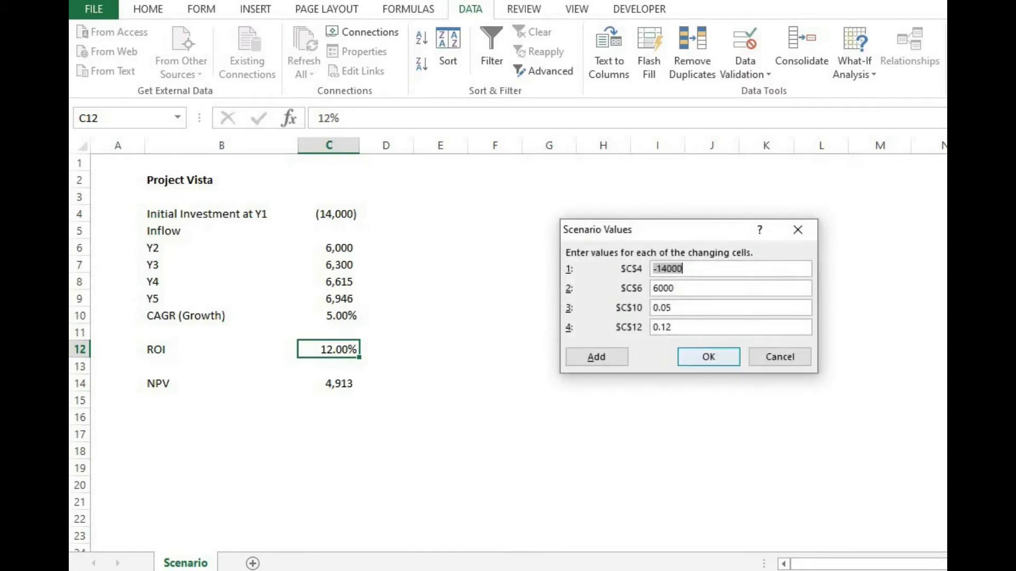
Set the Best scenario's values to -12000 for C4, 6200 for C6, 0.052 for C10 and 0.115 for C12.
click(688, 269)
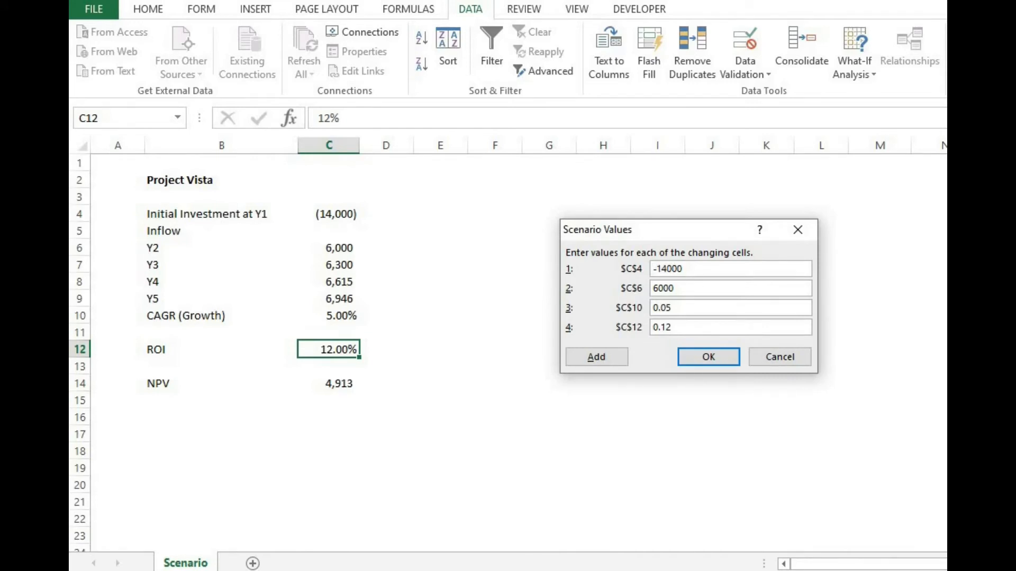
key(BackSpace)
key(BackSpace)
key(BackSpace)
key(BackSpace)
text(2000)
key(BackSpace)
key(BackSpace)
key(BackSpace)
text(200)
text(2)
click(671, 327)
key(BackSpace)
text(15)
key(Tab)
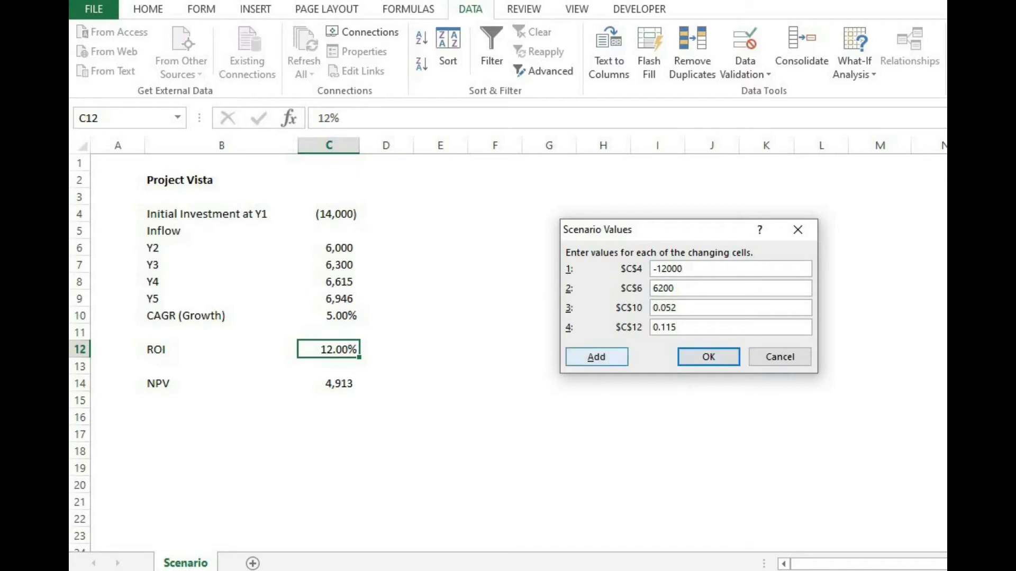
Store the Best scenario and add a third scenario named Worst with the same changing cells.
key(Return)
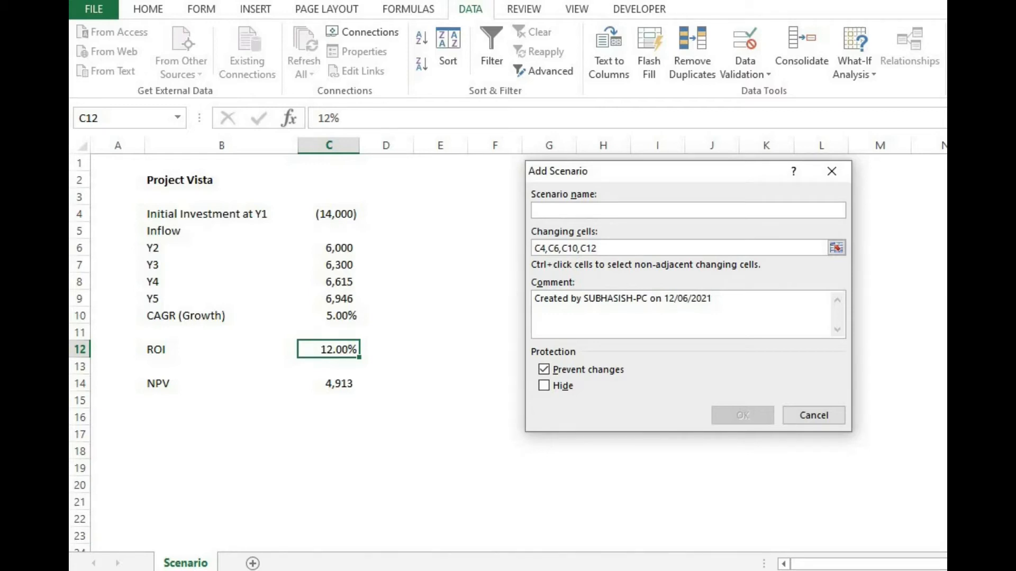
text(Worst)
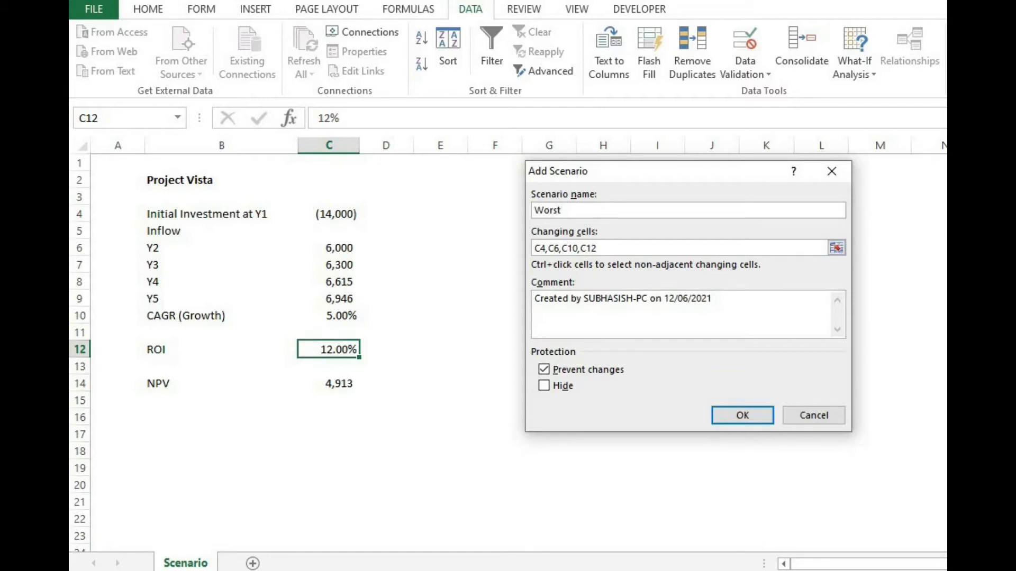
key(Return)
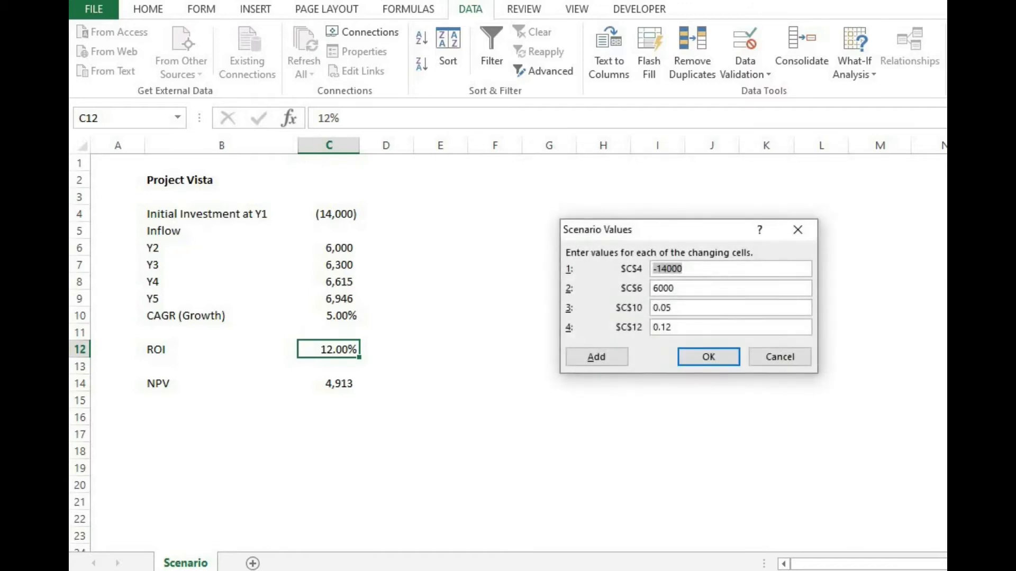
Set the Worst scenario's values to -16000 for C4 and 5200 for C6.
key(Right)
key(BackSpace)
key(BackSpace)
key(BackSpace)
key(BackSpace)
text(6000)
click(675, 289)
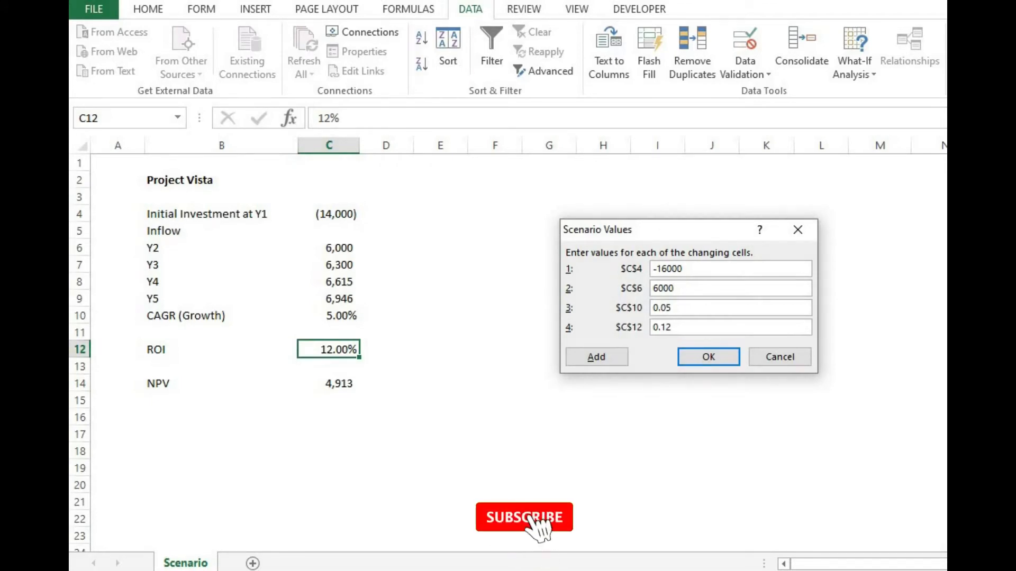
key(BackSpace)
key(BackSpace)
key(BackSpace)
key(BackSpace)
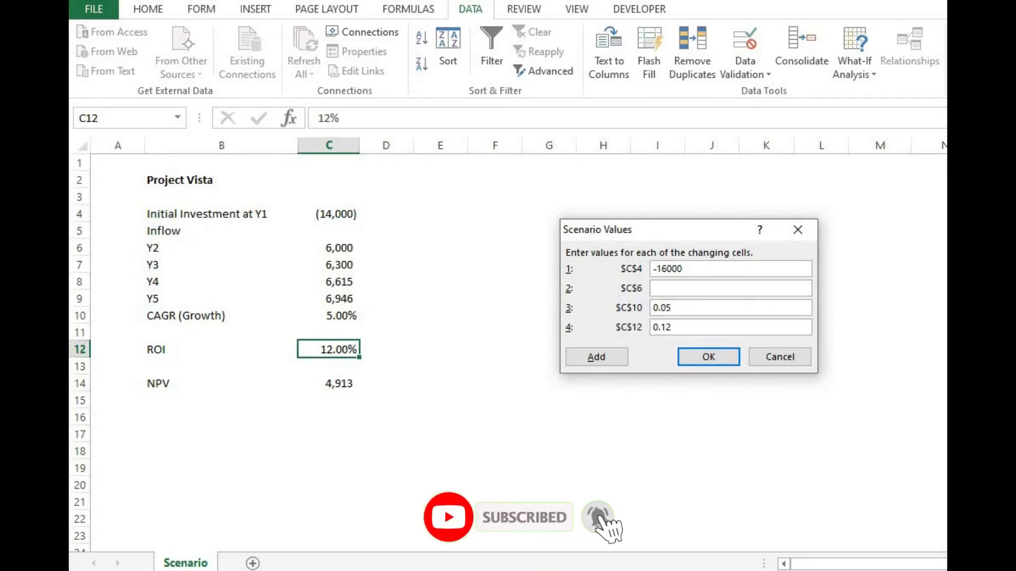
text(5200)
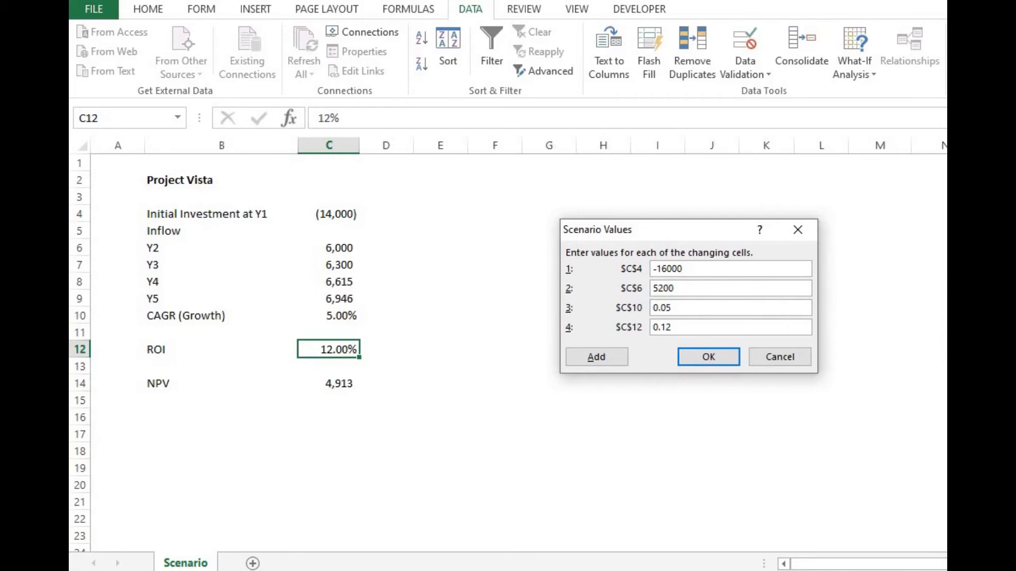
Set the Worst scenario's values to 0.045 for C10 and 0.135 for C12, and store the scenario.
key(BackSpace)
text(45)
click(666, 327)
key(Delete)
text(35)
click(708, 357)
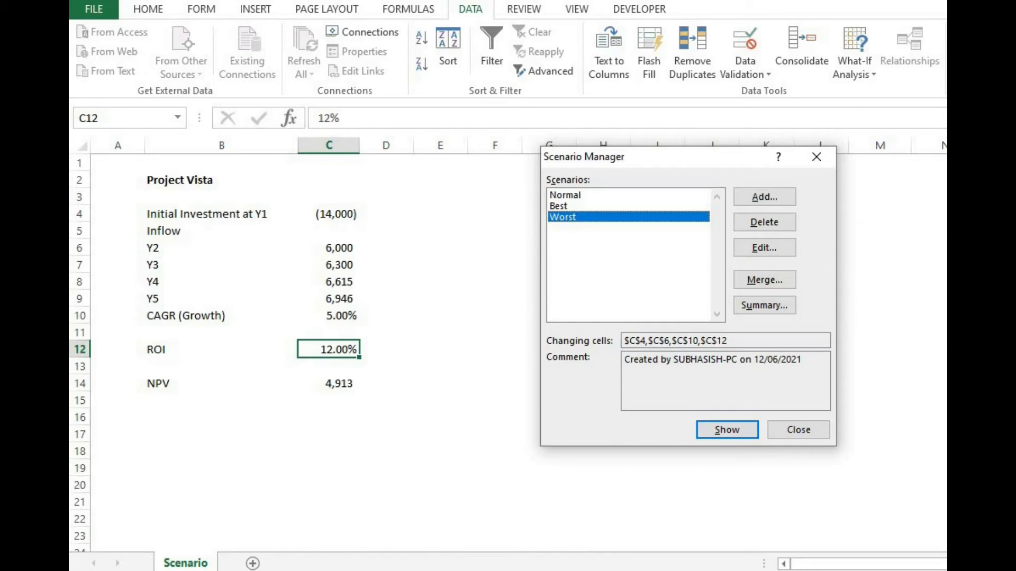
Show the Best scenario's values in the Project Vista model, followed by the Worst scenario's values.
click(565, 195)
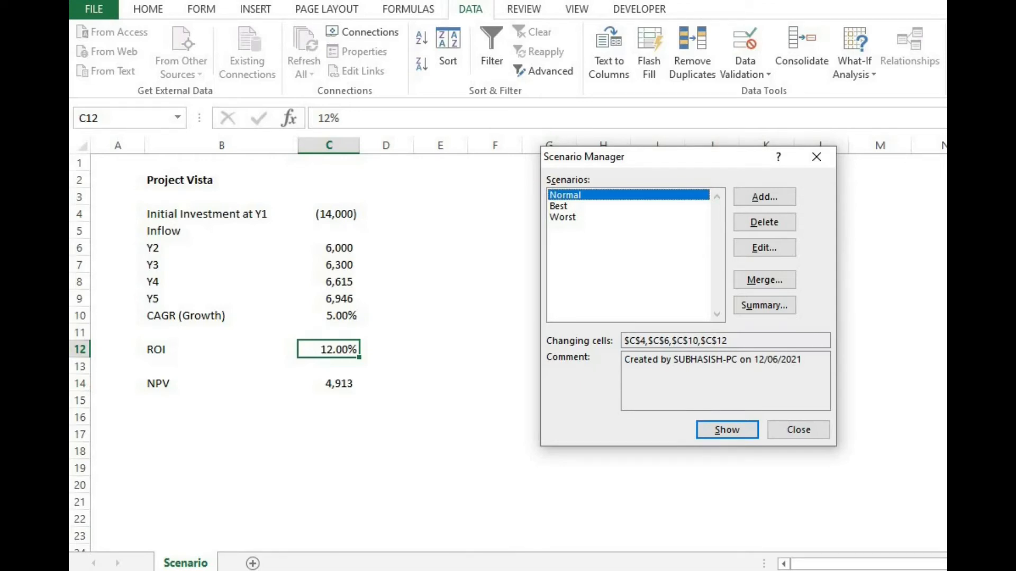
click(558, 207)
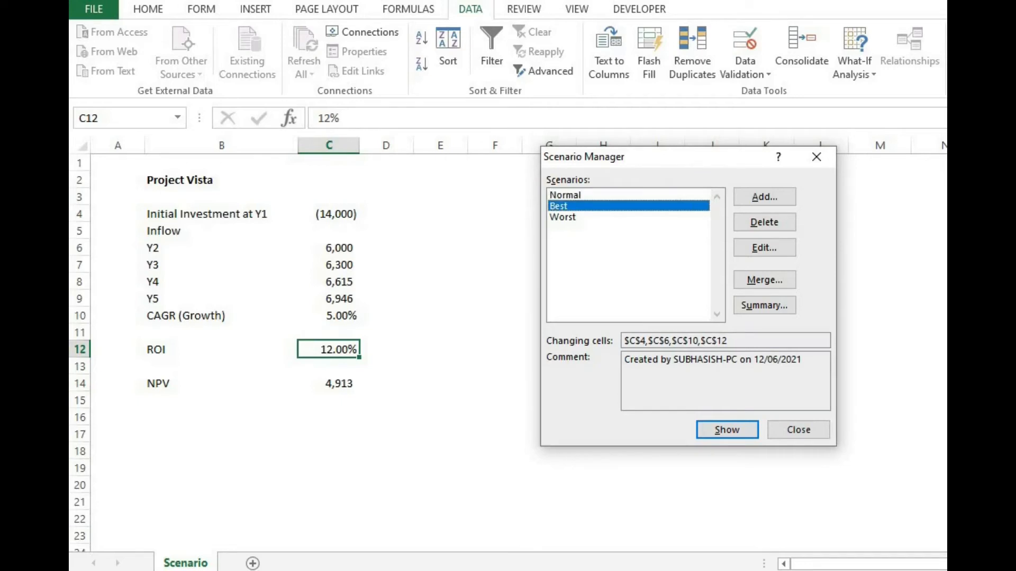
click(726, 430)
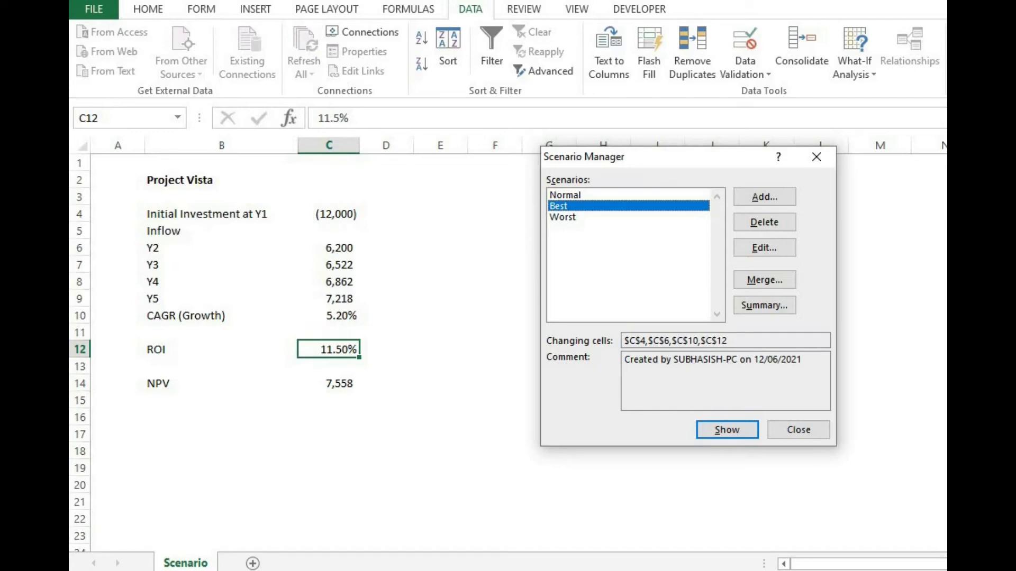
click(563, 217)
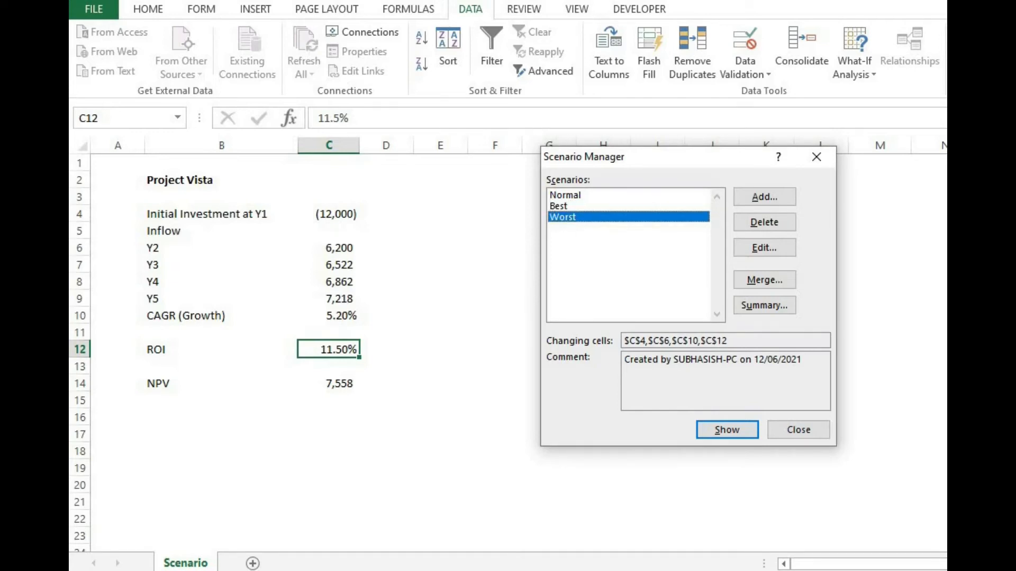
click(727, 429)
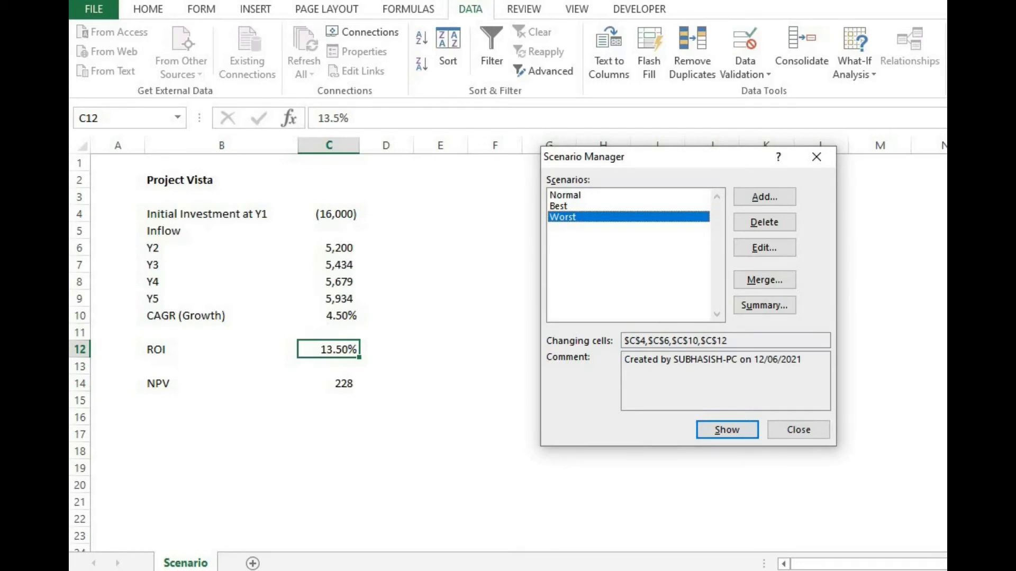
Show the Normal scenario in the Project Vista model and switch it back to the Best scenario.
click(559, 207)
click(565, 195)
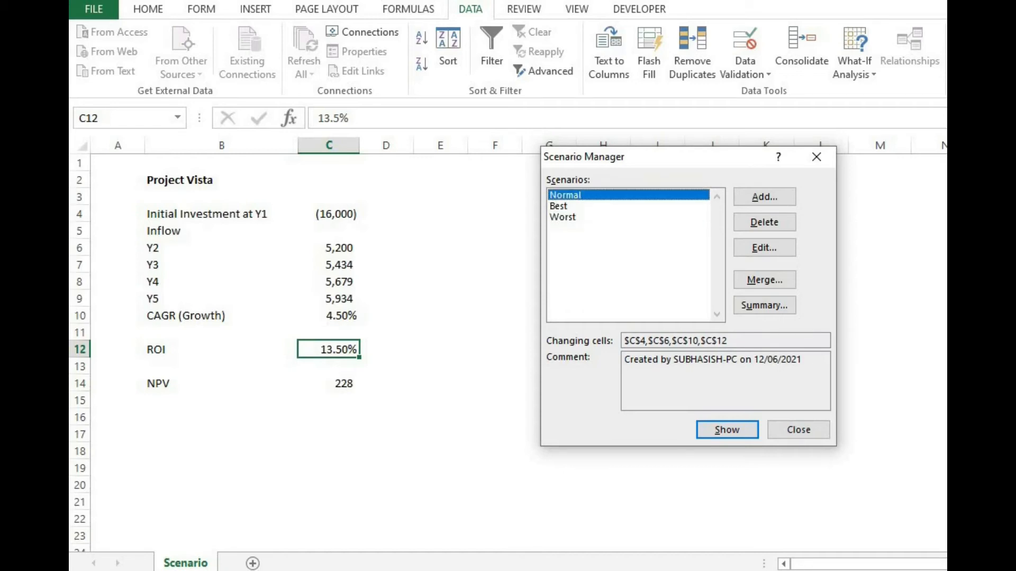
key(Return)
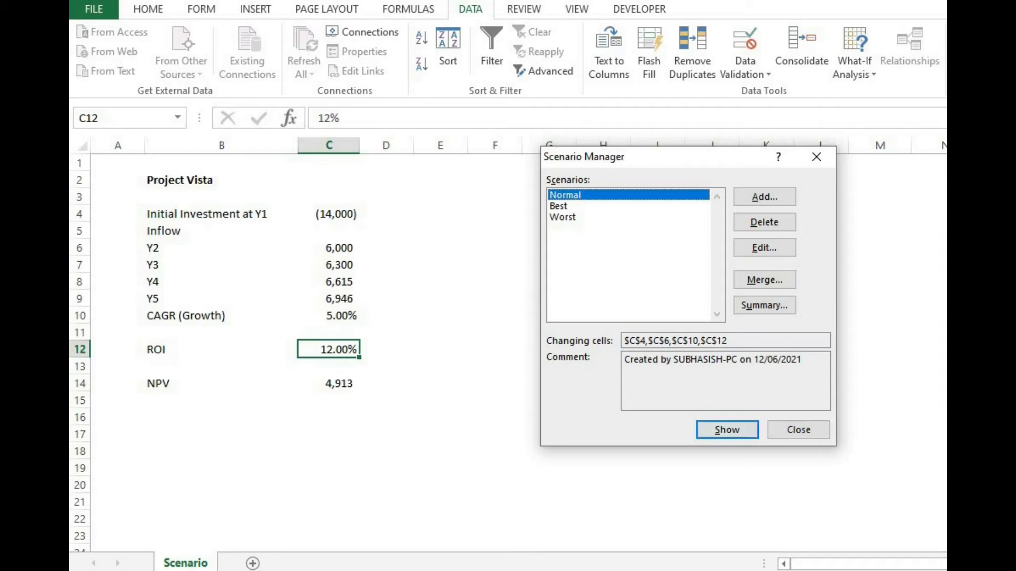
click(559, 206)
click(727, 430)
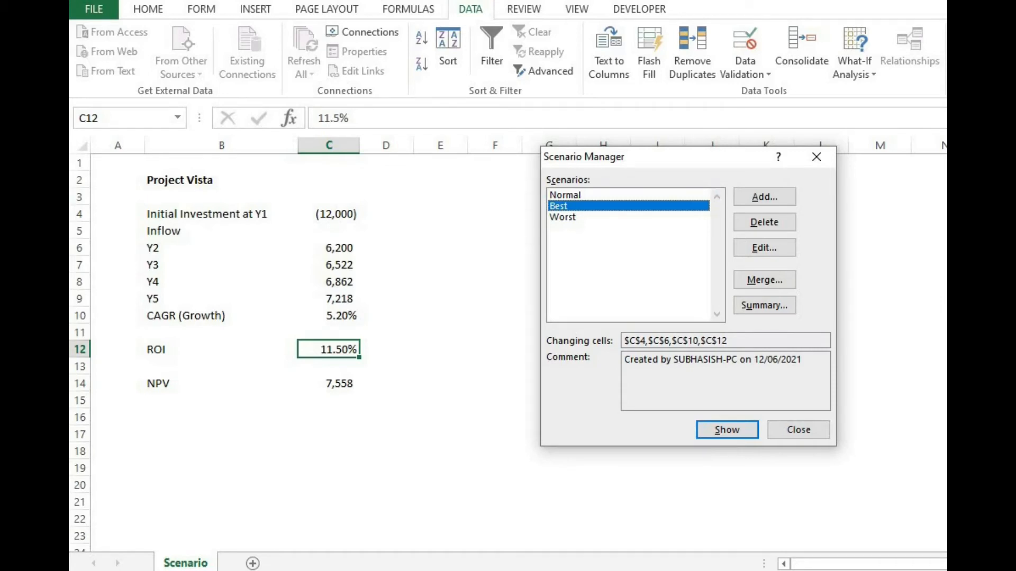
Create a Scenario summary report with the NPV in C14 as the result cell.
click(764, 305)
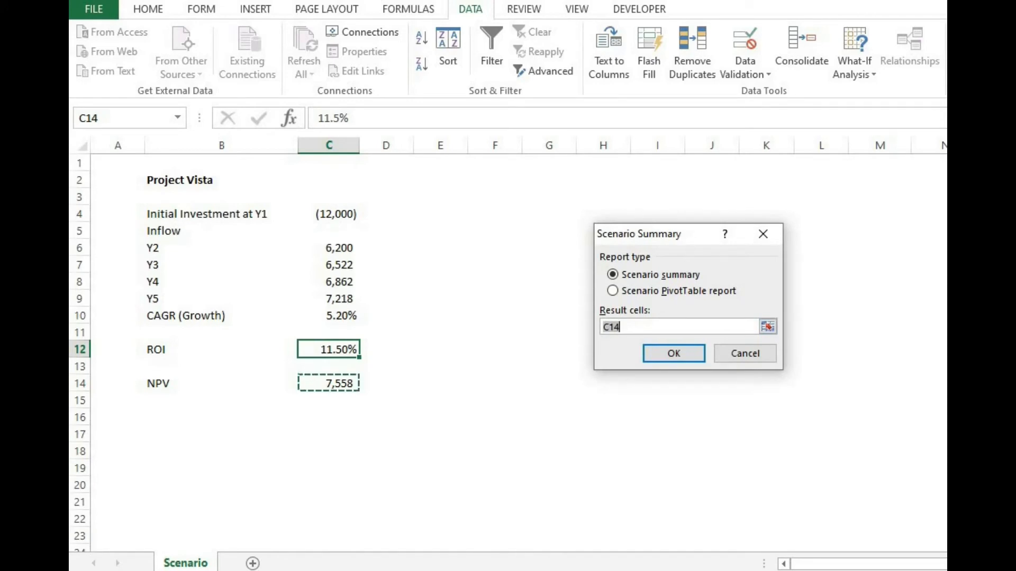
click(328, 384)
click(673, 353)
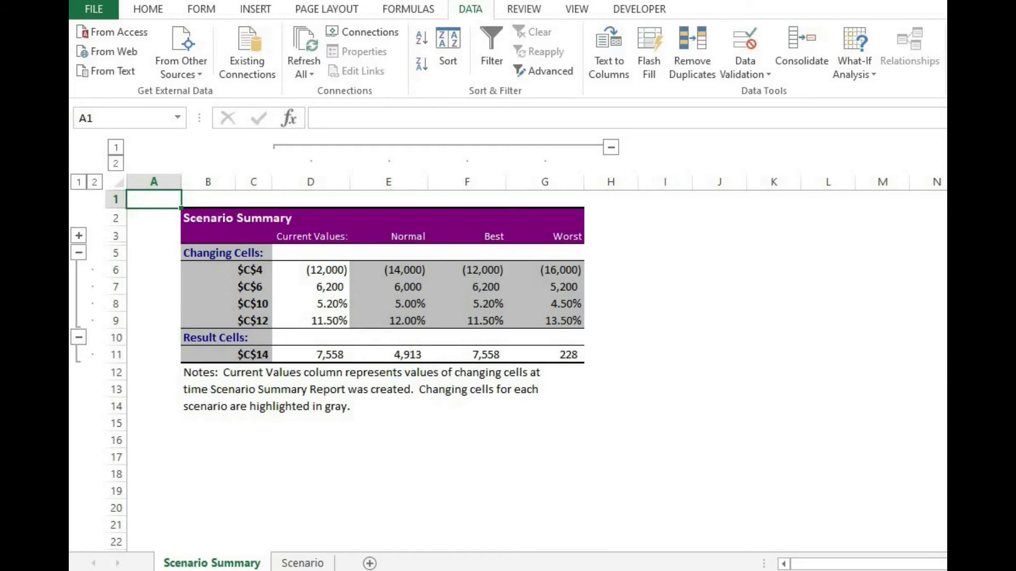
Examine the Normal, Best and Worst columns of the summary report and compare their NPV results.
click(389, 236)
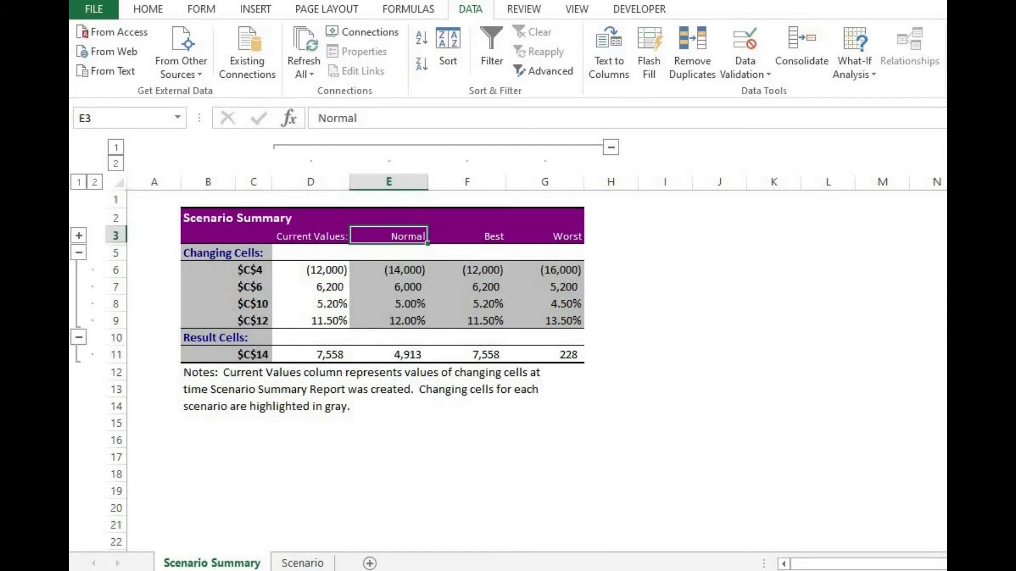
click(466, 236)
click(544, 236)
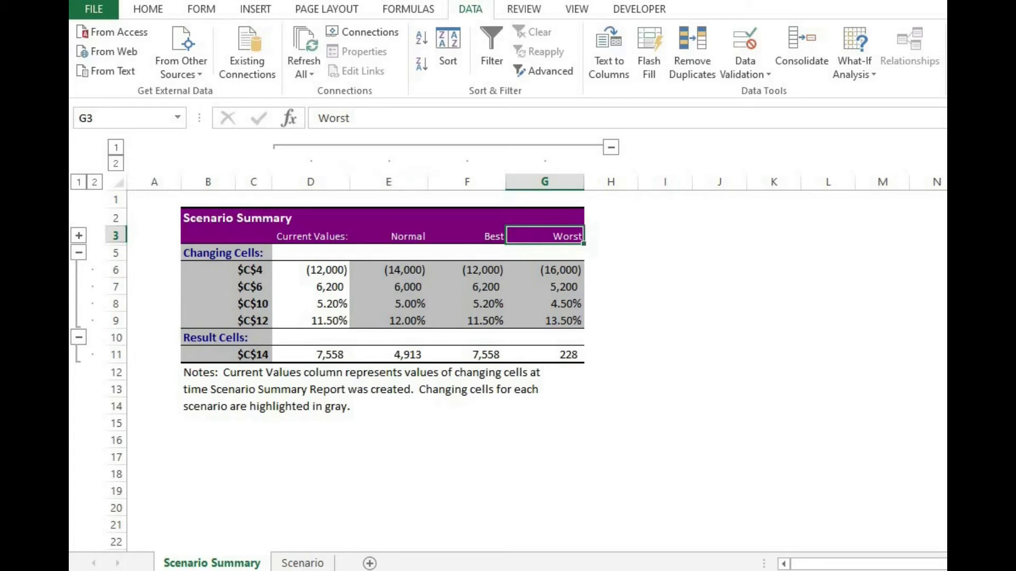
click(389, 355)
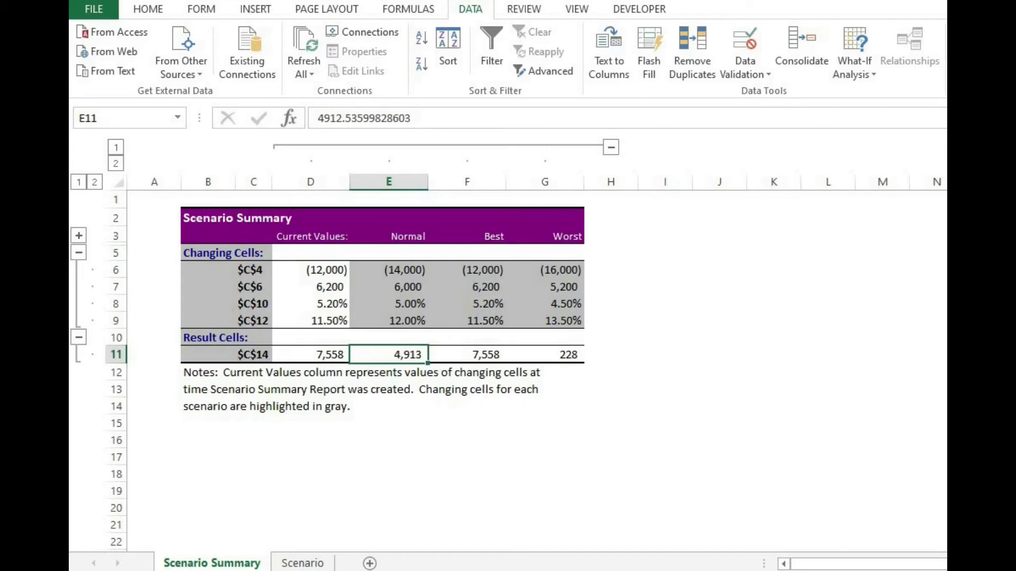
click(467, 355)
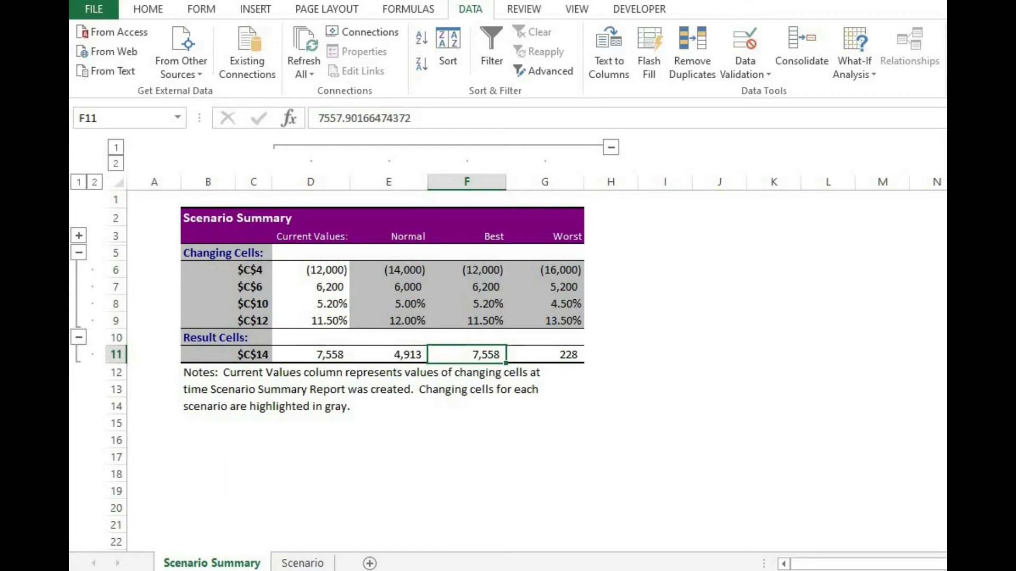
click(544, 235)
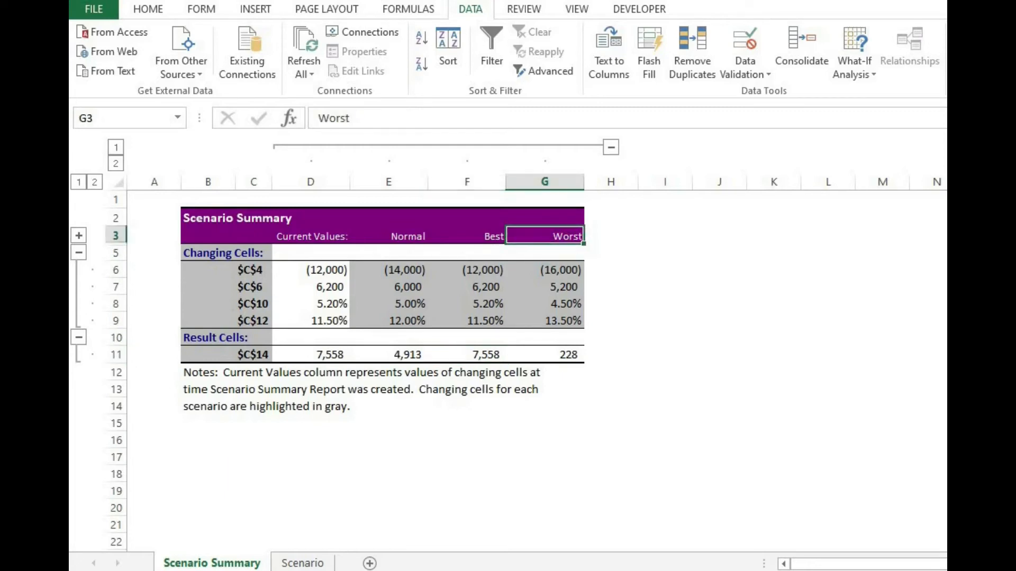
click(545, 355)
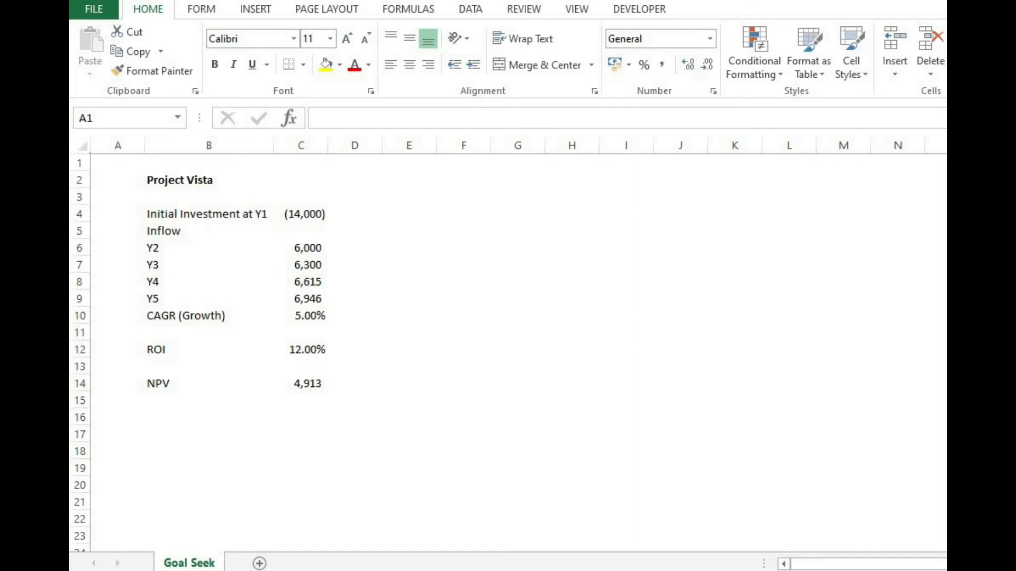
Run Goal Seek on the Goal Seek sheet to bring NPV in C14 to 5000 by changing ROI in C12, and discard the solution.
click(471, 9)
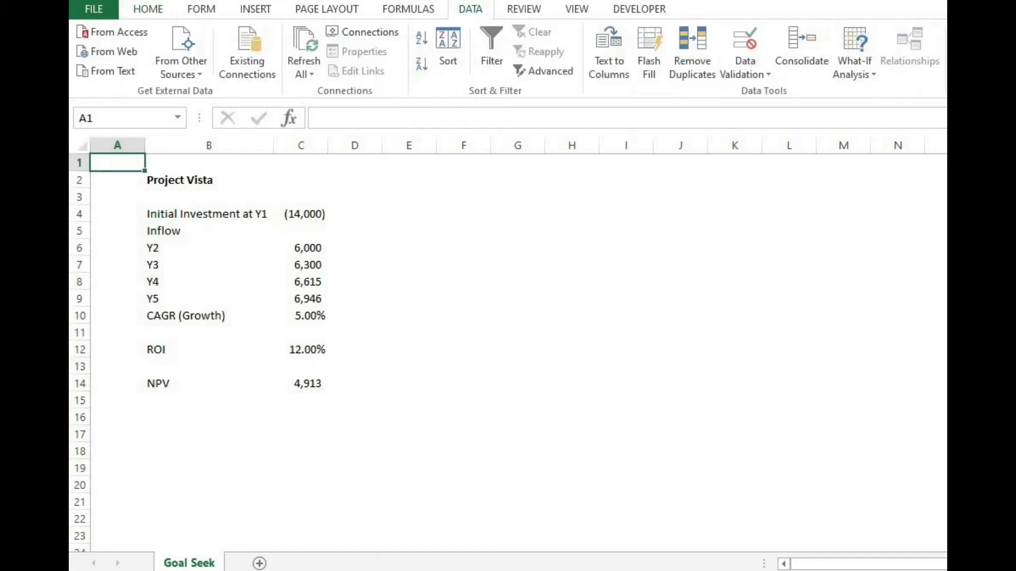
click(853, 53)
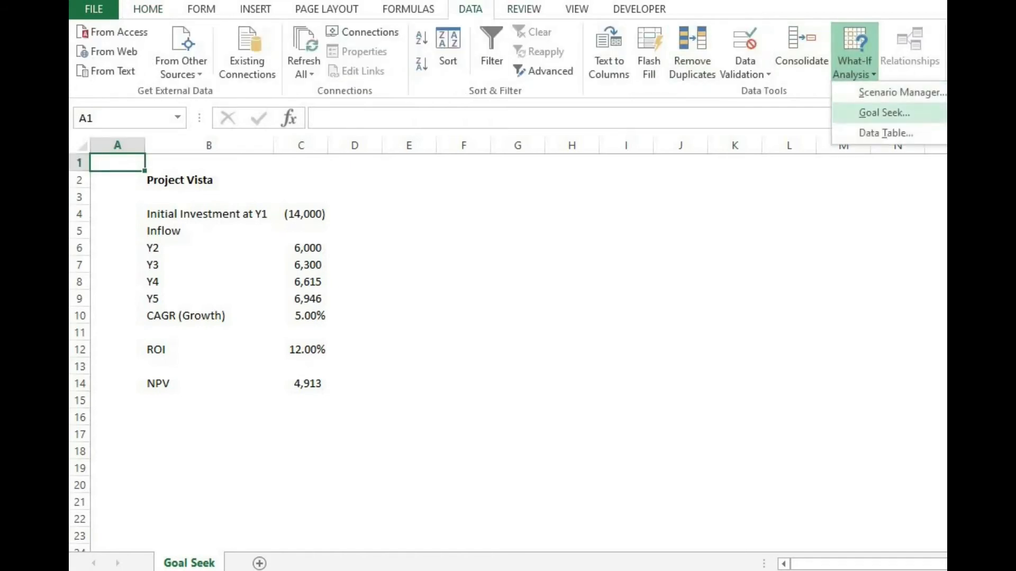
click(883, 113)
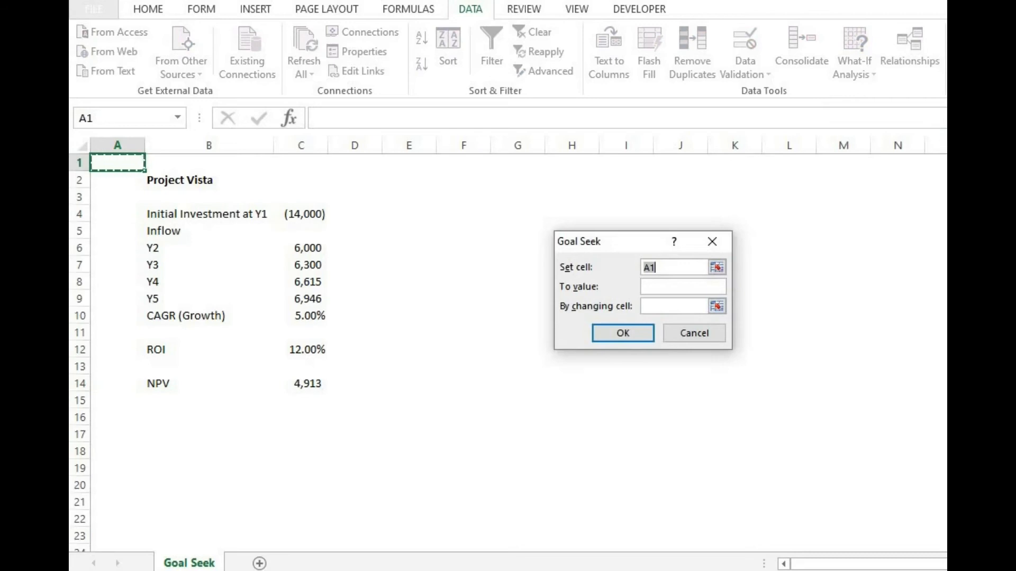
drag(624, 241, 671, 229)
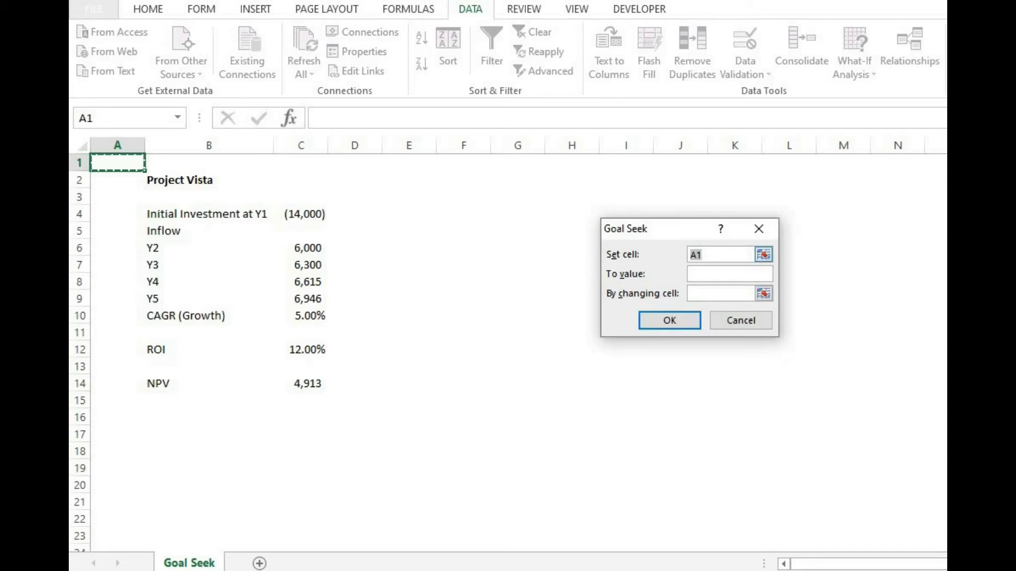
key(BackSpace)
click(301, 384)
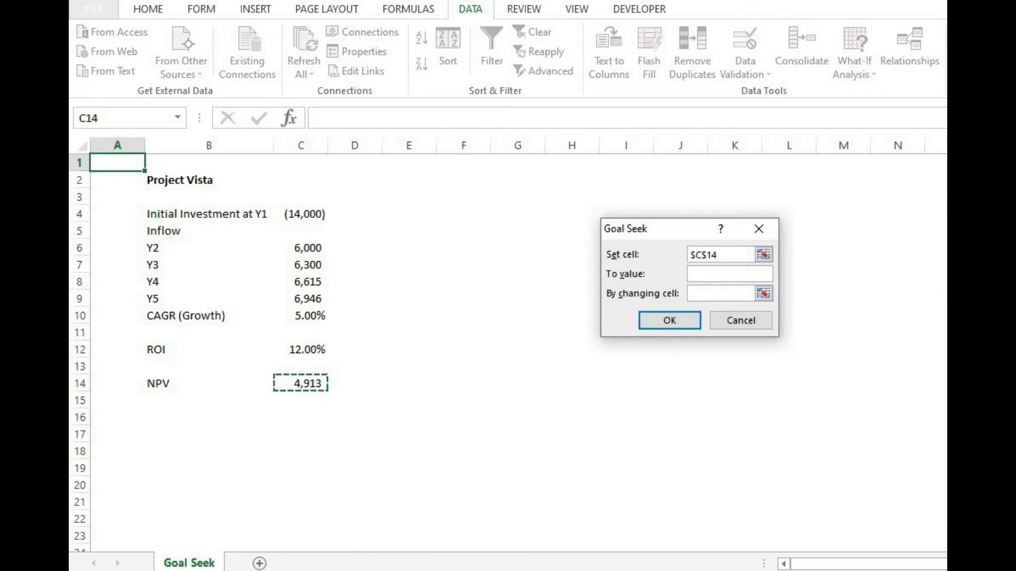
click(729, 274)
text(5000)
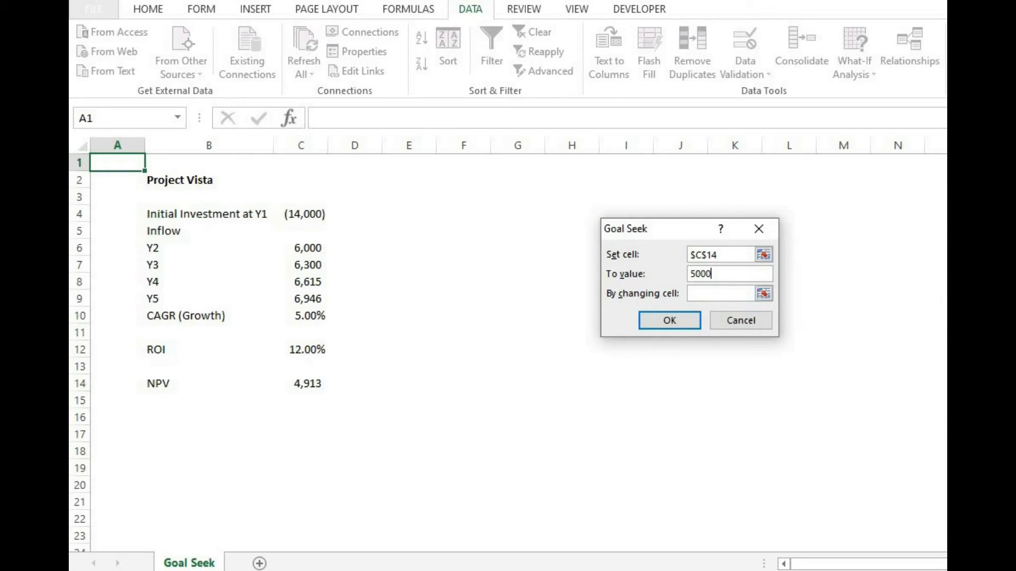
click(721, 293)
click(300, 350)
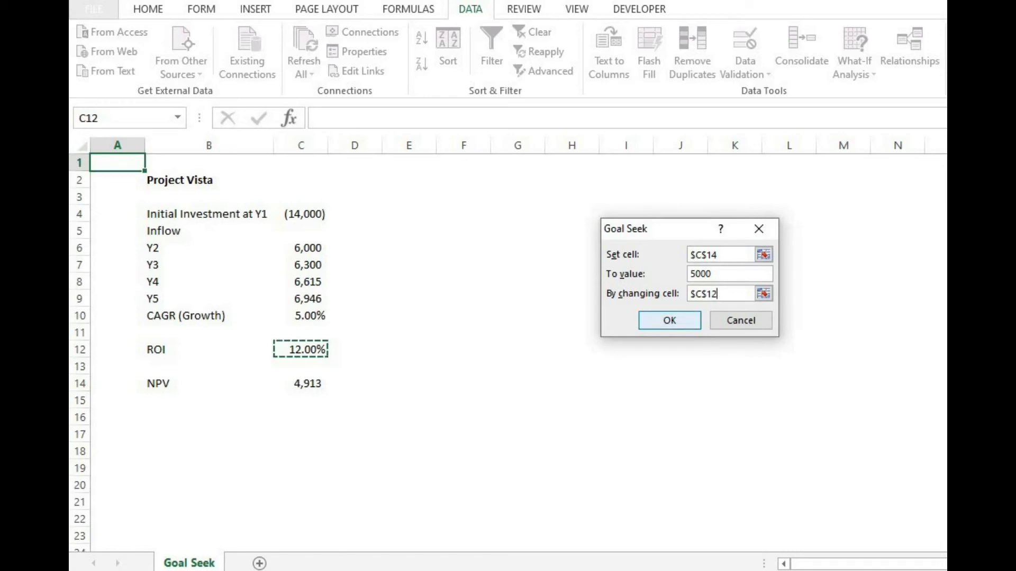
key(Return)
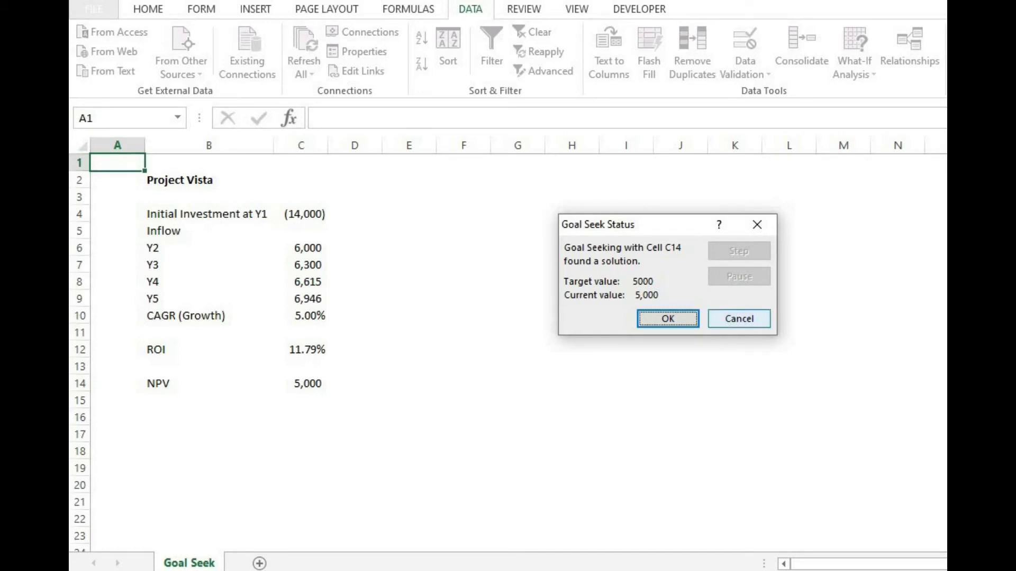
key(Escape)
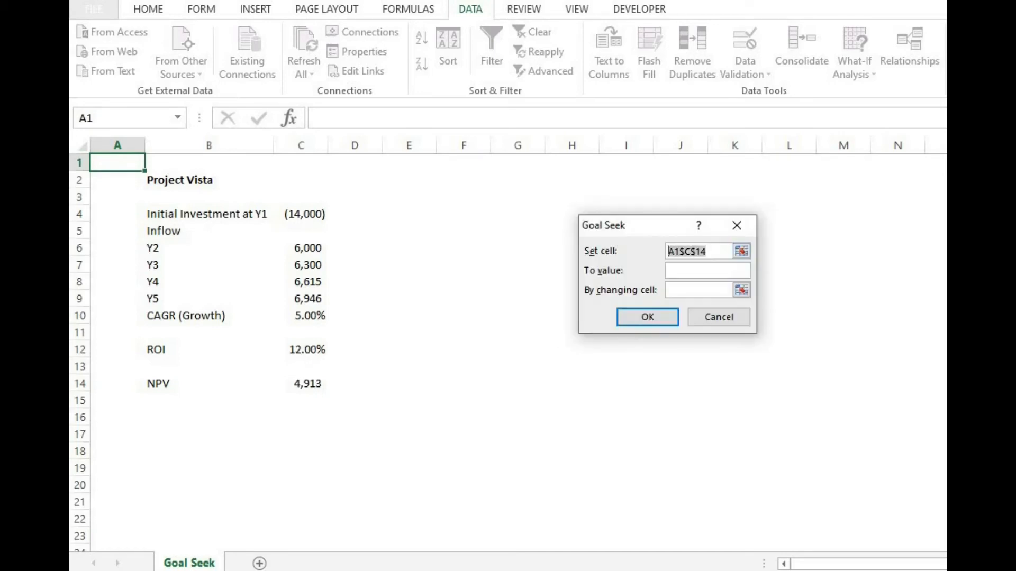
Run Goal Seek to bring NPV in C14 to 6000 by changing the growth rate in C10, and discard the solution.
key(BackSpace)
click(301, 383)
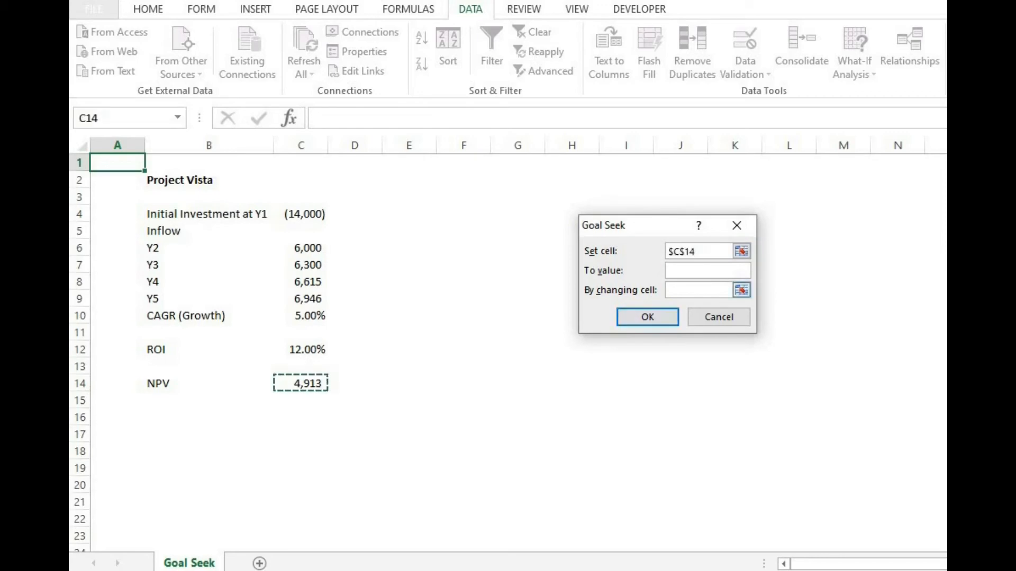
click(707, 270)
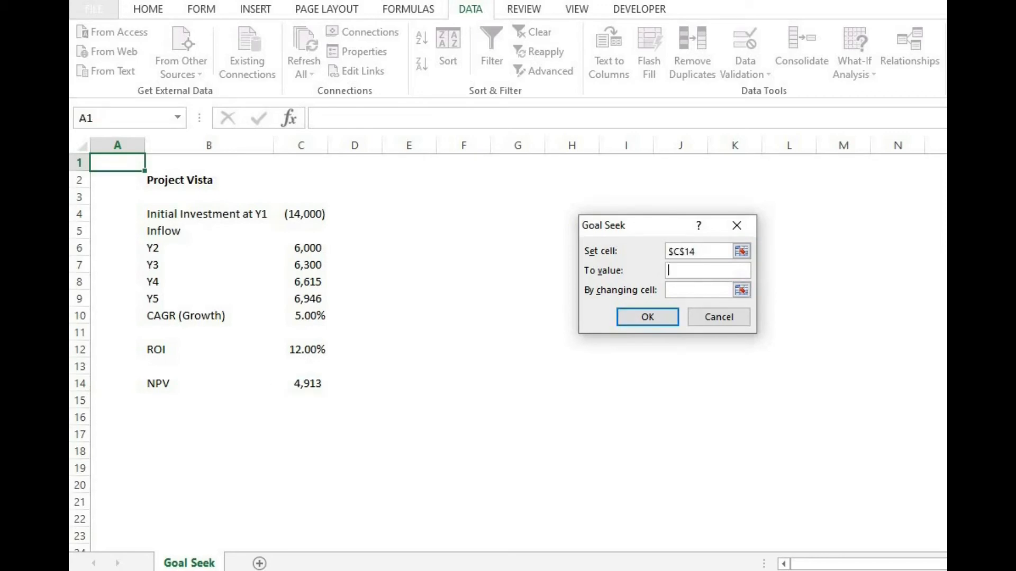
text(6000)
click(698, 290)
click(301, 316)
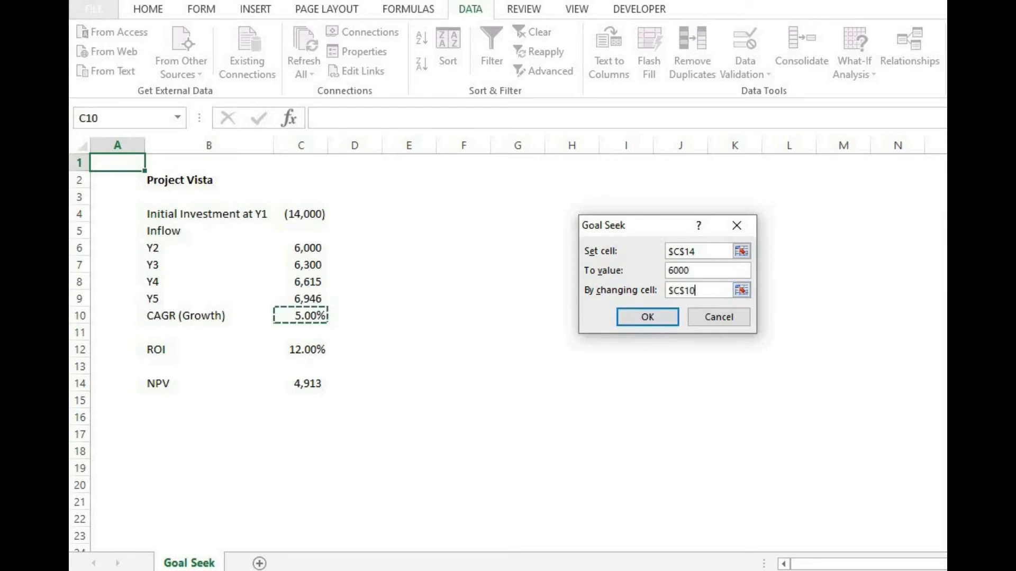
key(Return)
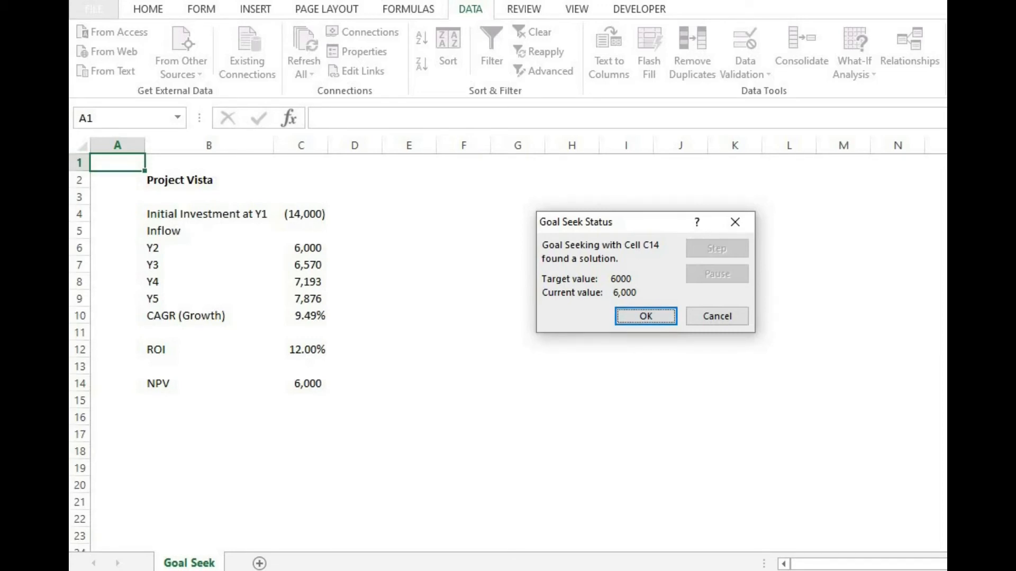
key(Escape)
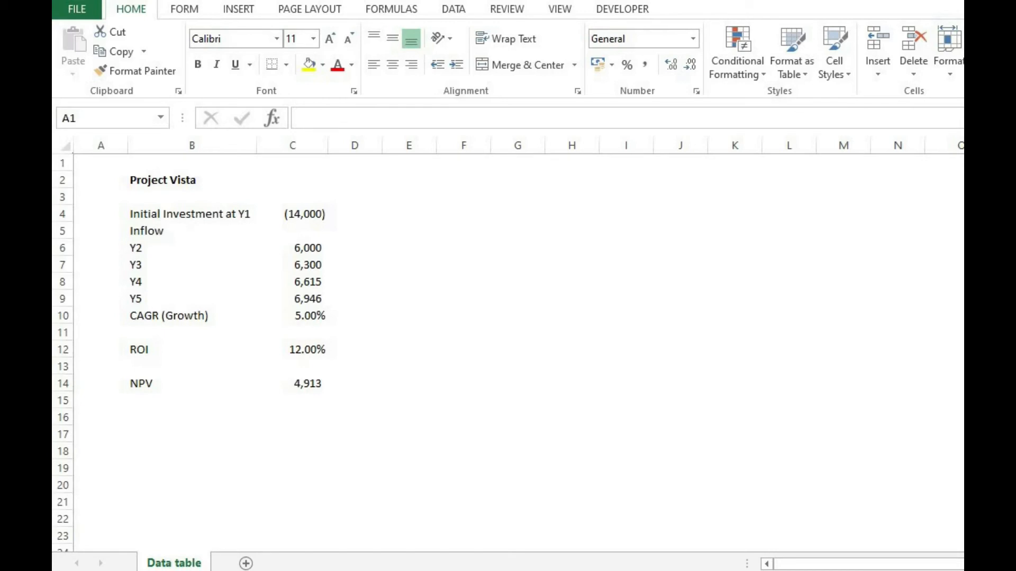
Examine the Project Vista model on the Data table sheet, especially growth in C10, ROI in C12 and the NPV formula in C14.
drag(174, 180, 302, 385)
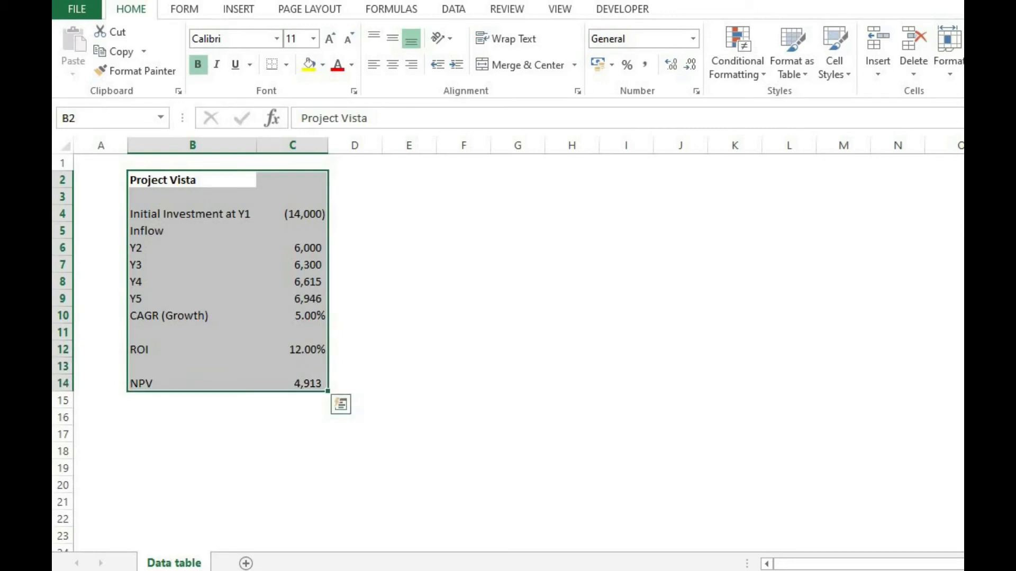
click(517, 214)
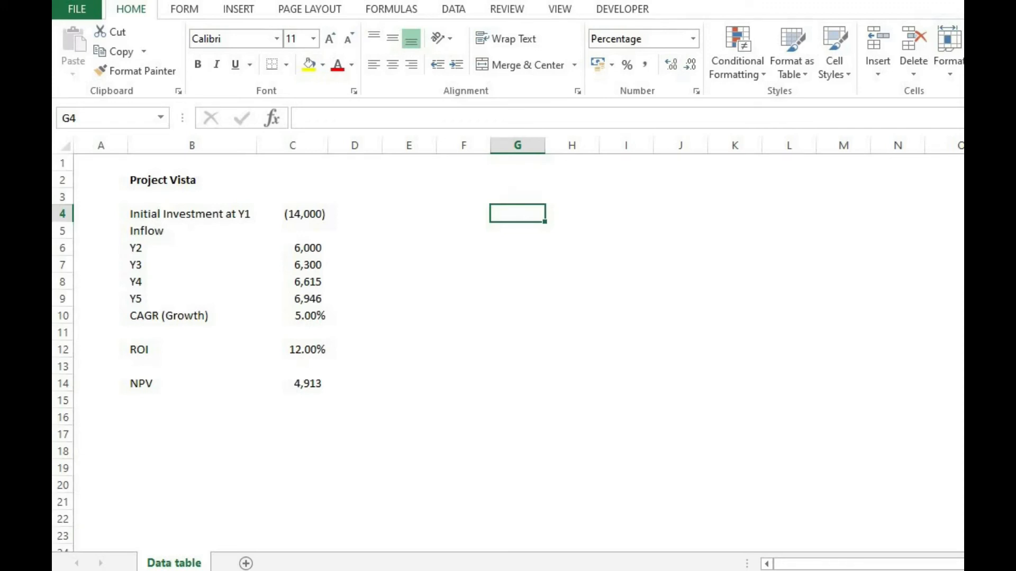
click(292, 316)
key(Down)
key(Down)
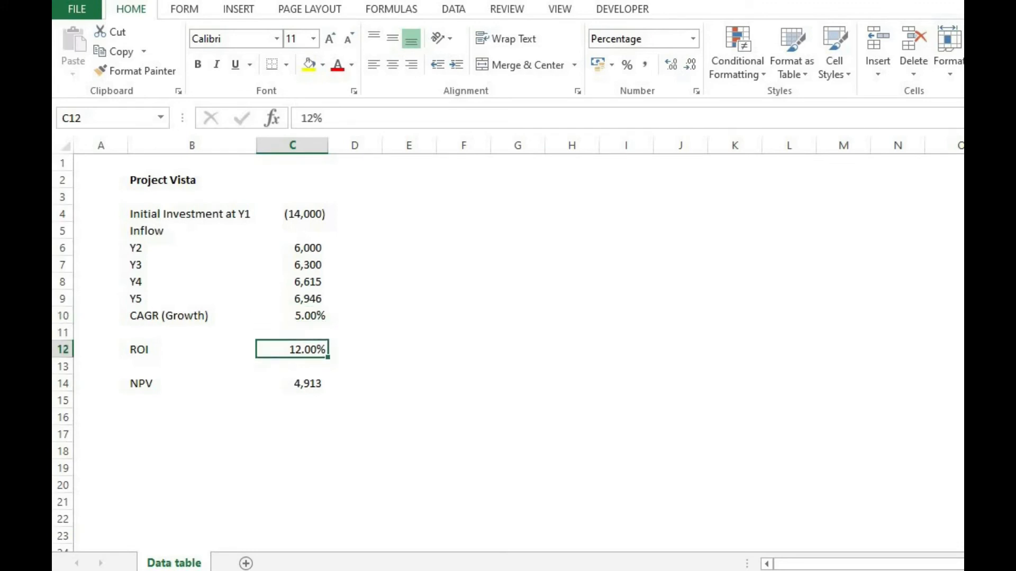
key(Down)
key(Down)
click(292, 316)
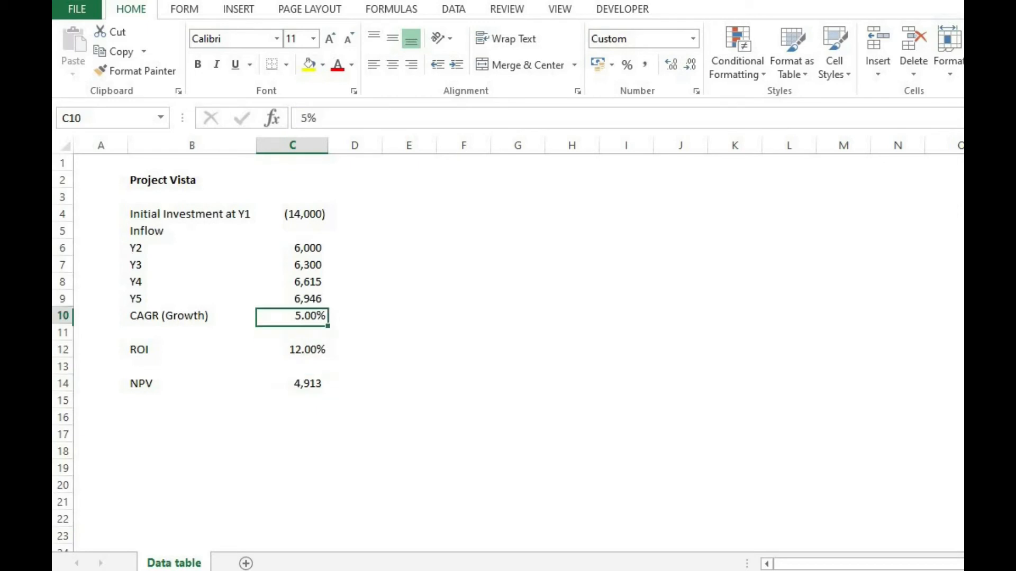
key(Down)
key(Down)
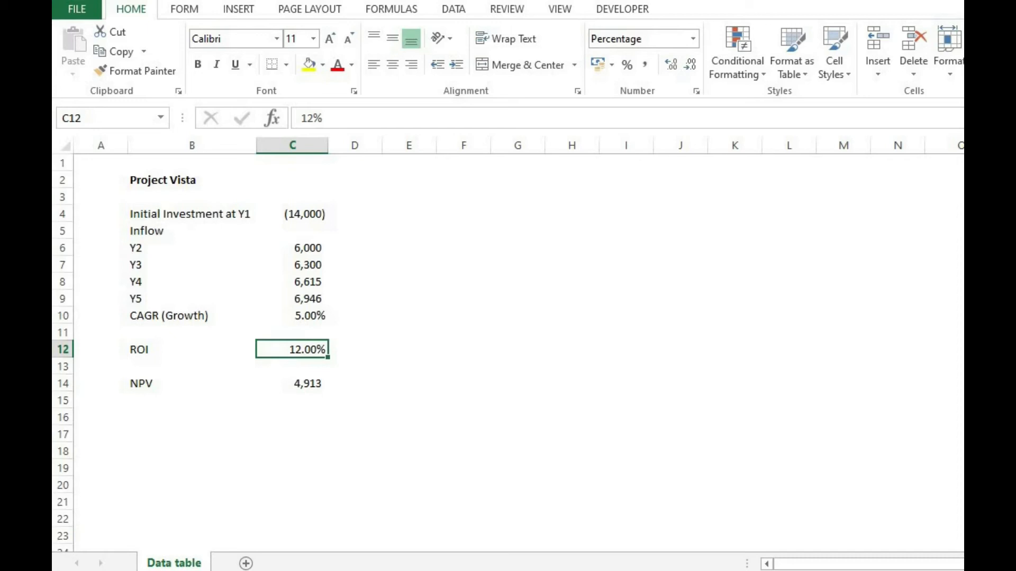
key(Down)
key(Down)
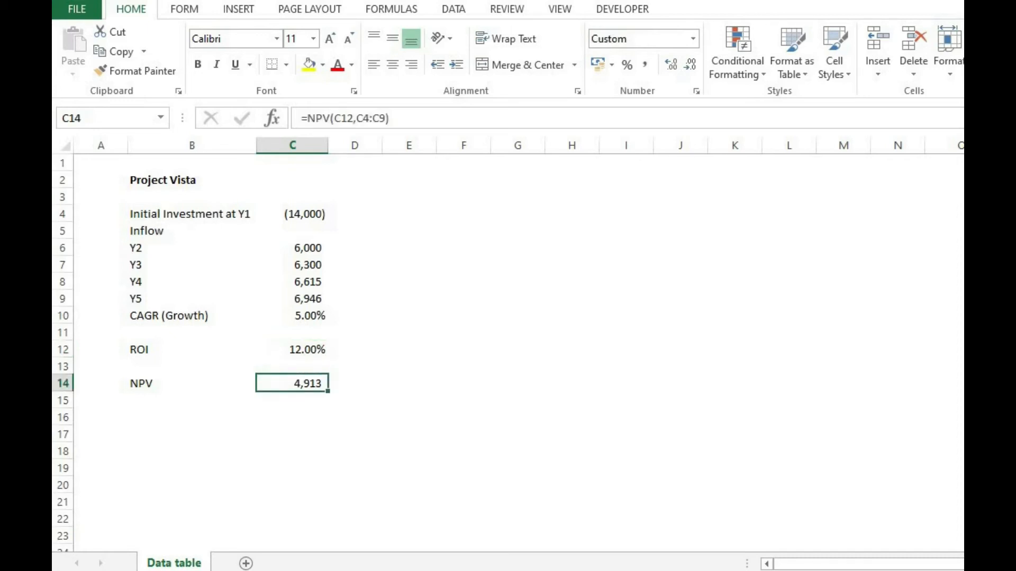
click(517, 197)
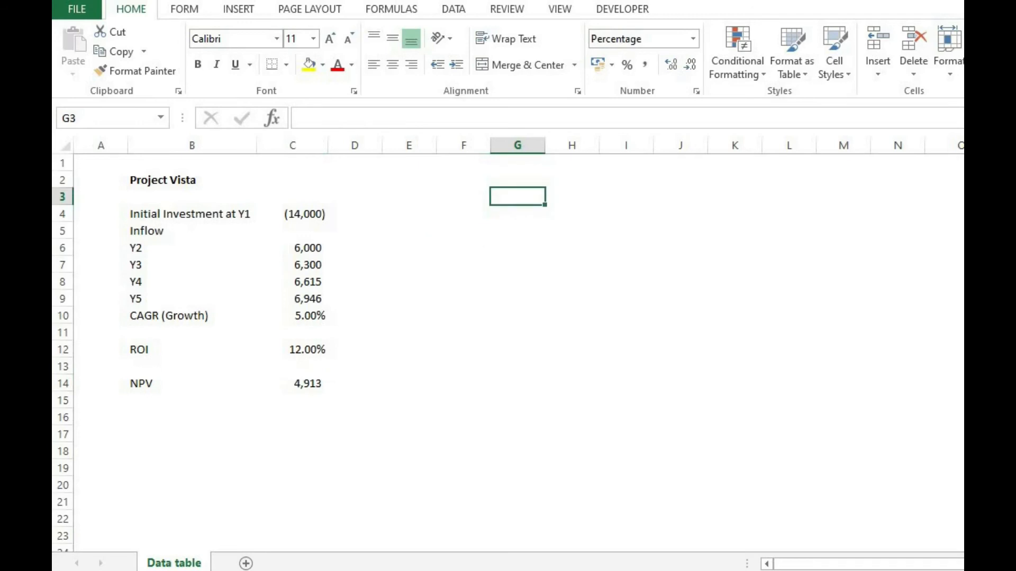
click(354, 299)
click(302, 316)
drag(517, 196, 517, 298)
click(292, 349)
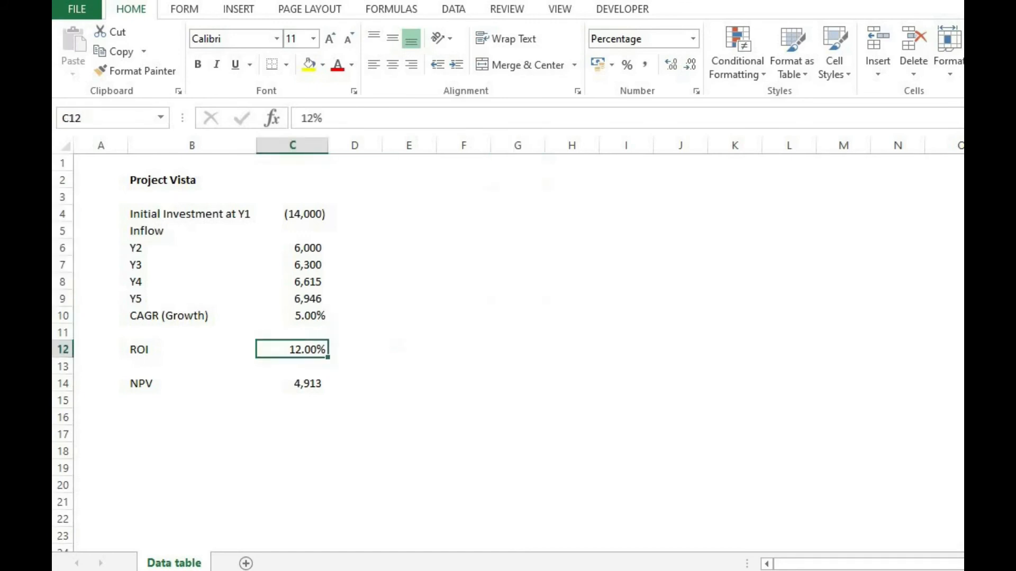
drag(518, 196, 681, 196)
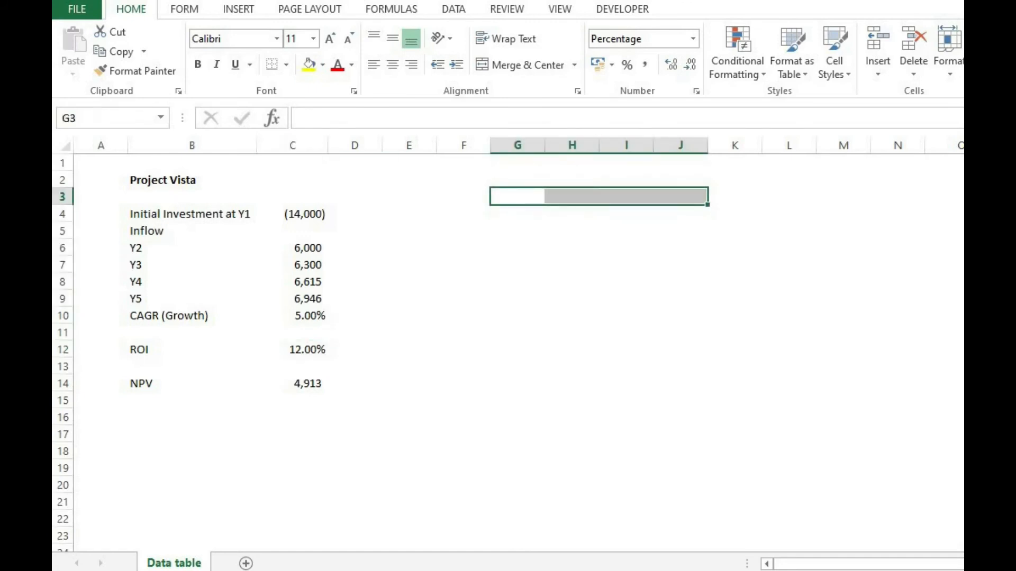
Enter the growth rates 4%, 4.5%, 5%, 5.5% and 6% down cells F3 to F7.
click(464, 213)
click(464, 196)
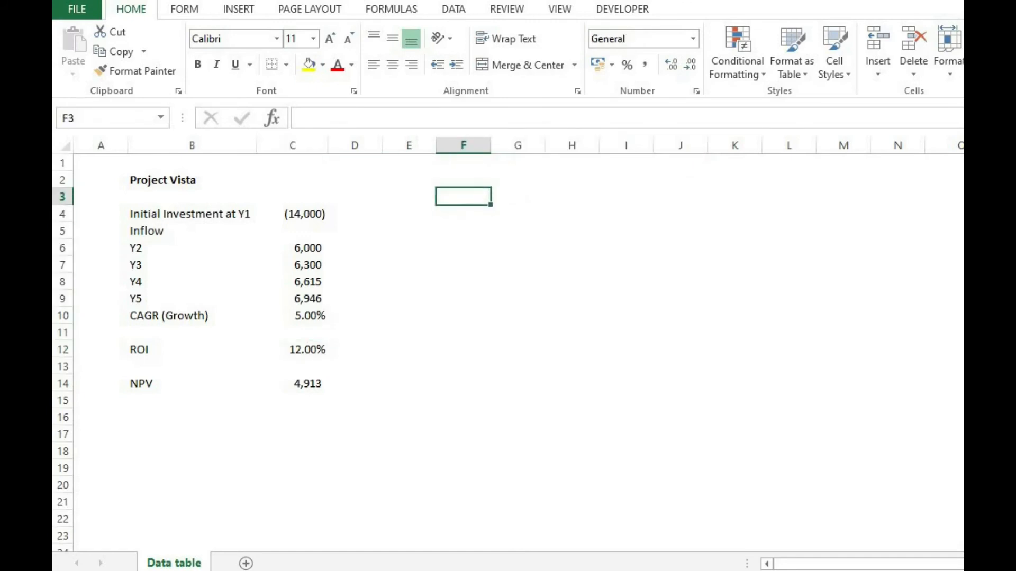
text(4%)
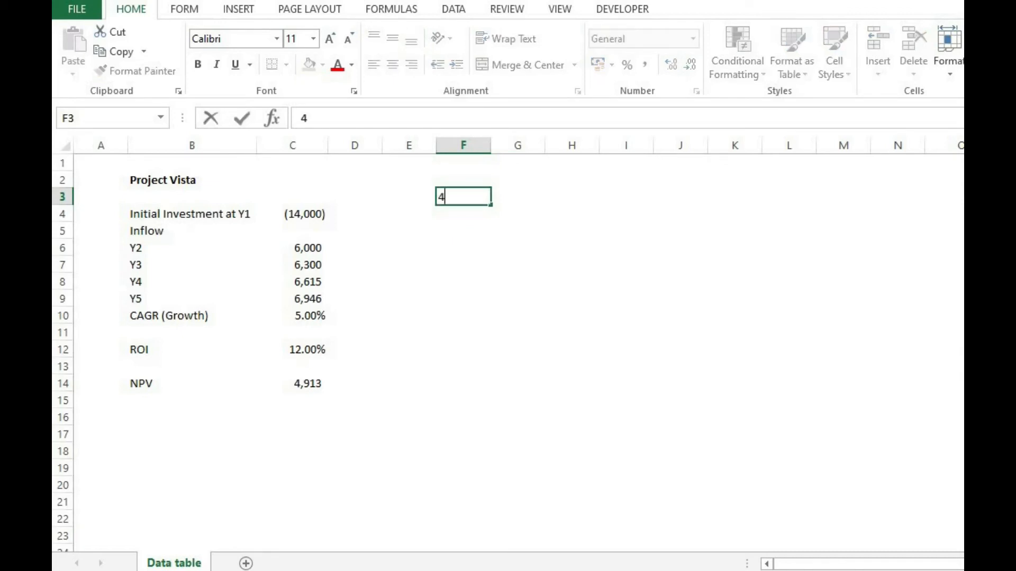
key(Return)
text(4.50)
text(%)
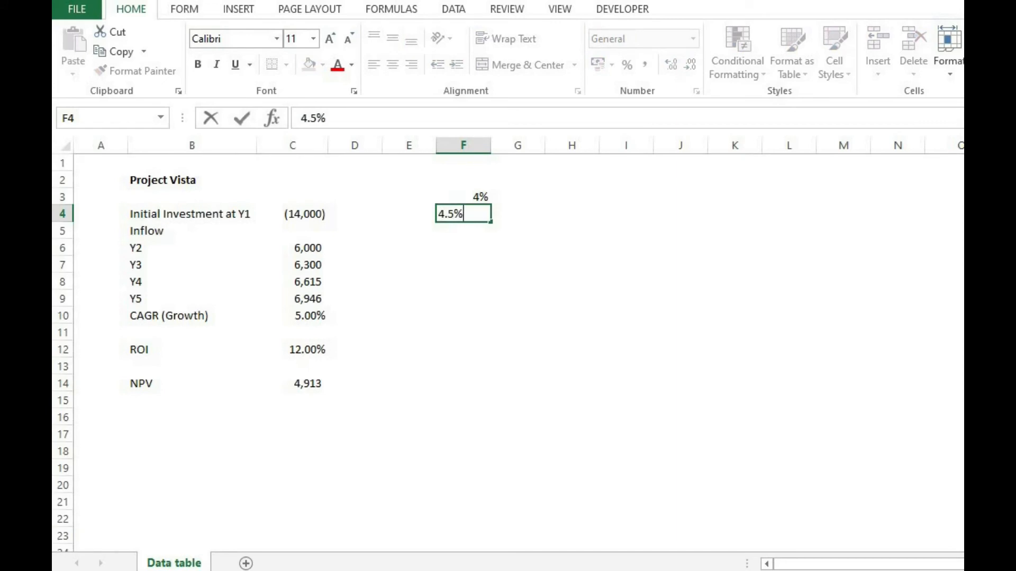
key(Return)
text(5%)
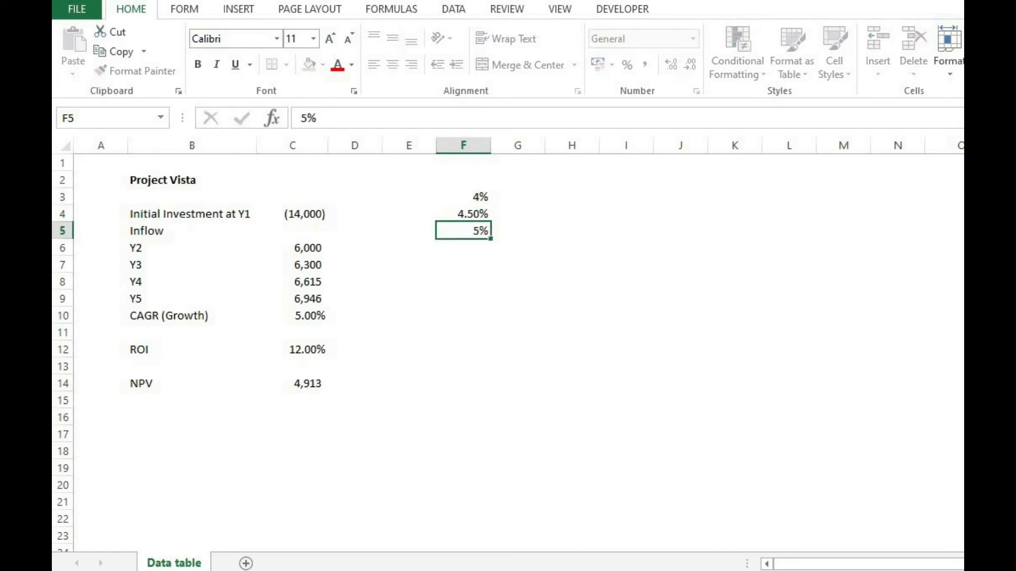
key(Return)
text(5.50%)
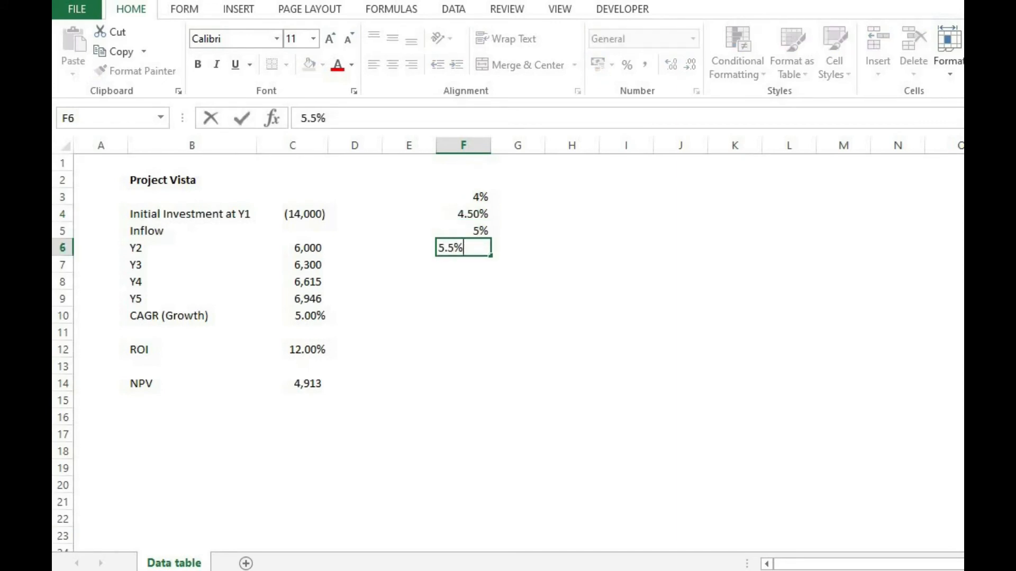
key(Return)
text(6%)
key(Return)
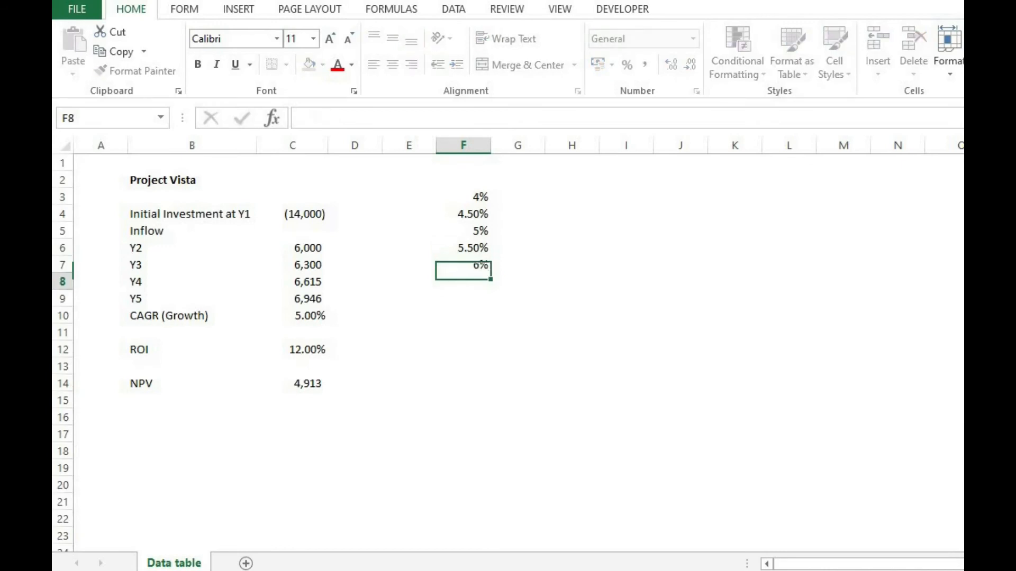
Enter the ROI rates 11% in G2 and 11.5% in H2, formatting G2 as a percentage and H2 with two decimals.
key(Up)
key(Up)
key(Up)
key(Up)
key(Up)
key(Up)
key(Right)
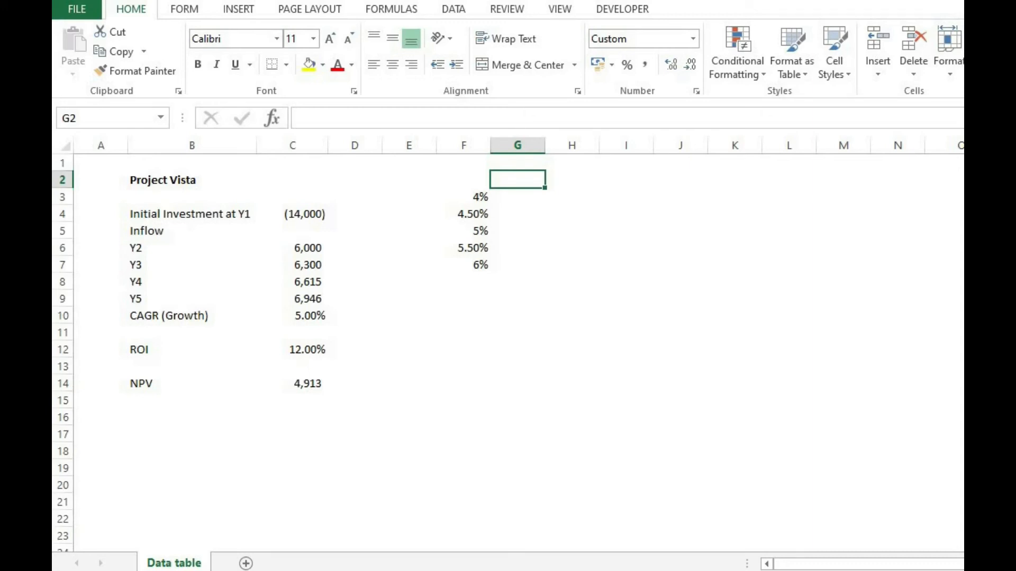
text(11%)
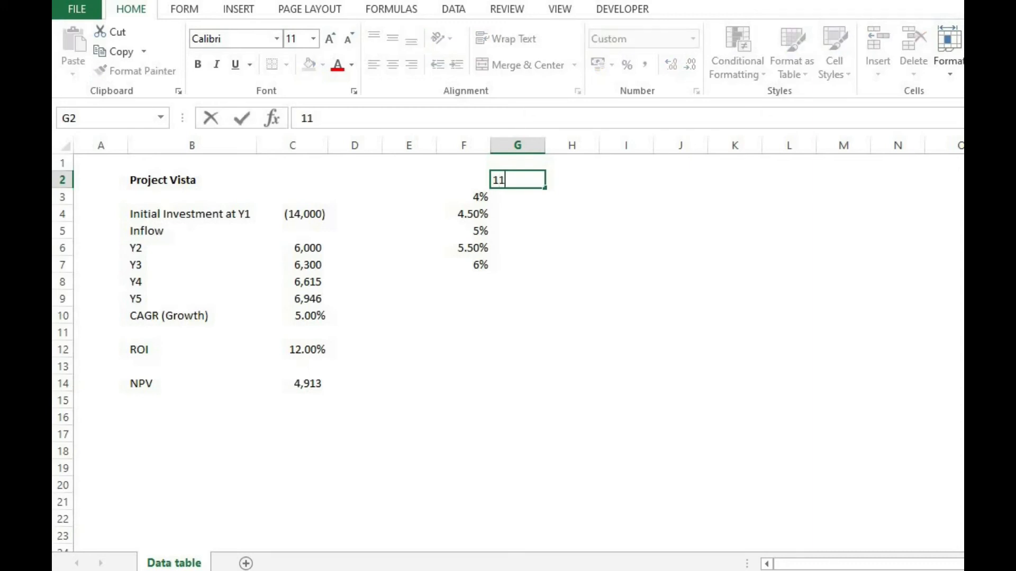
key(Right)
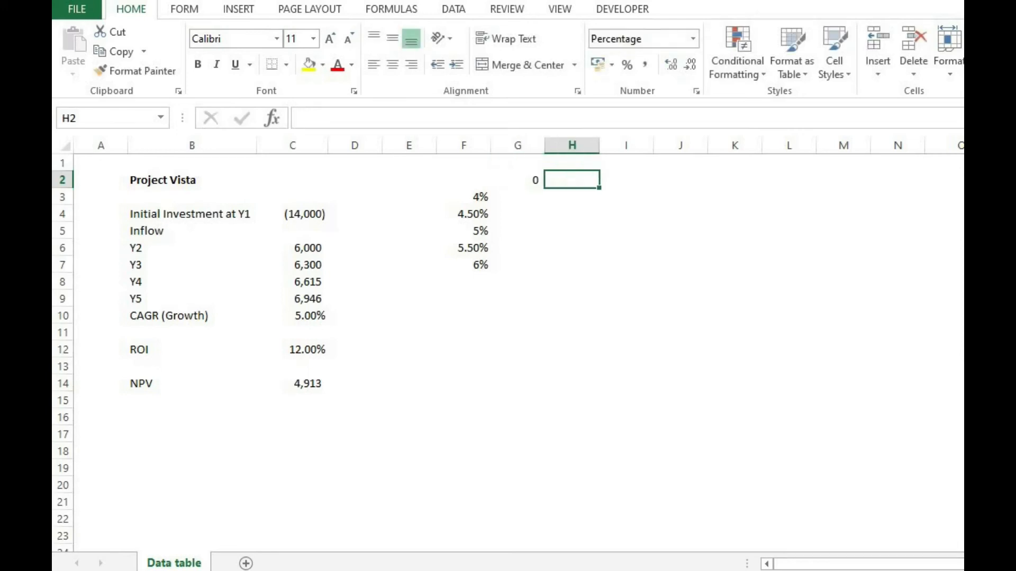
key(Left)
key(Down)
key(Up)
key(Right)
text(11.5%)
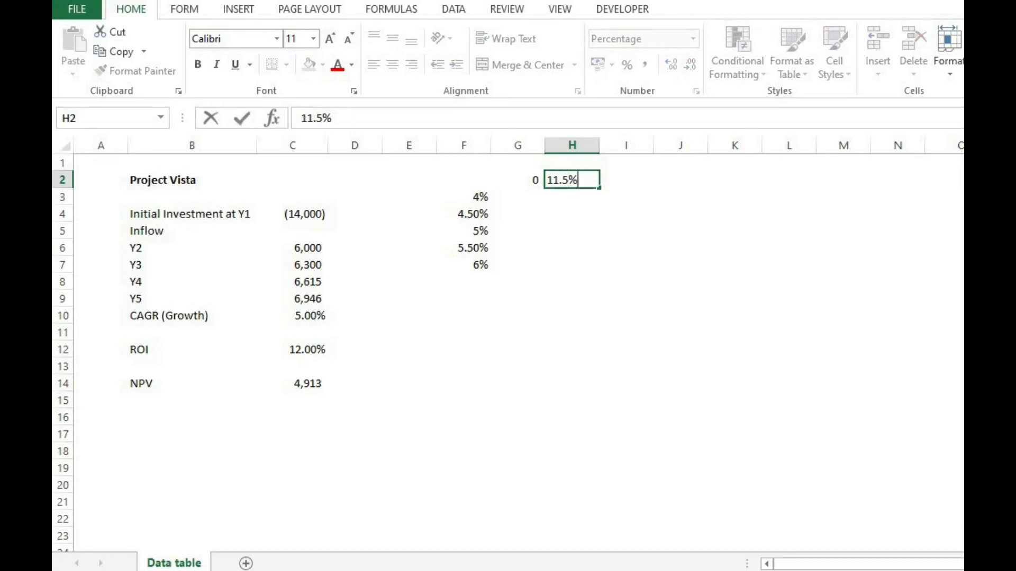
key(Left)
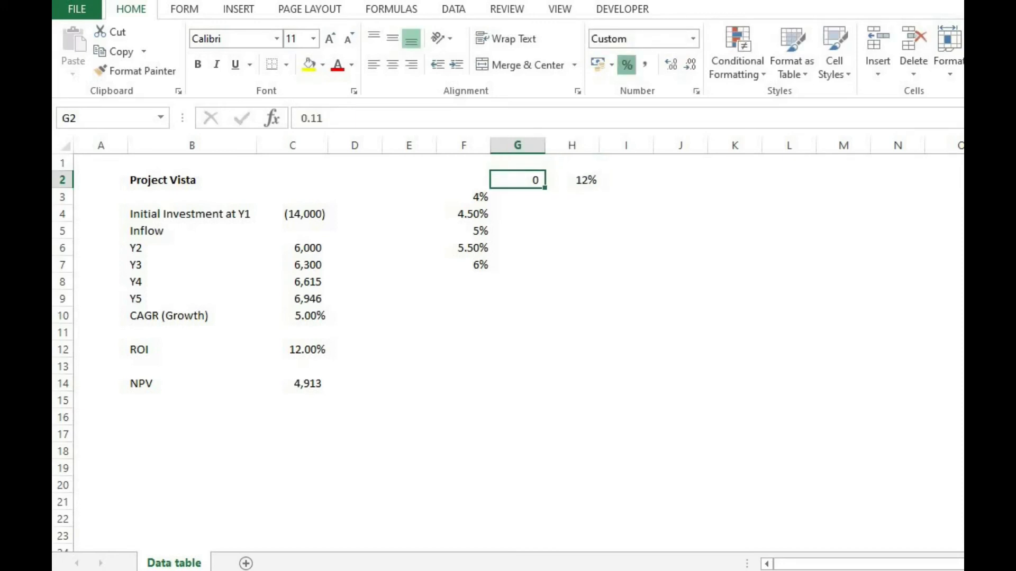
key(ctrl+shift+5)
key(Right)
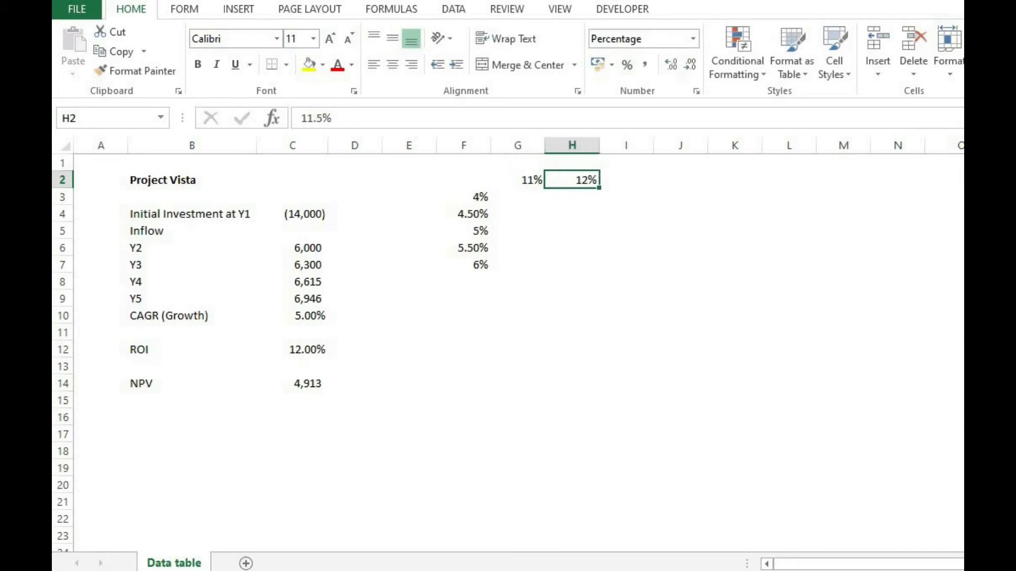
click(670, 64)
click(670, 64)
key(Right)
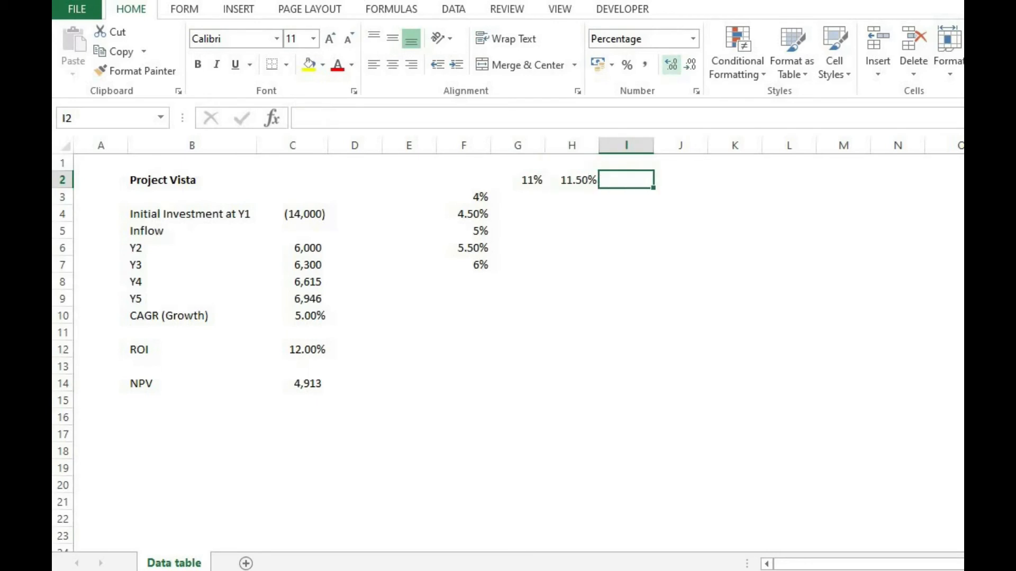
Enter the ROI rates 12%, 12.55% and 13% in I2 to K2, and show J2 with one decimal place.
text(12)
key(Return)
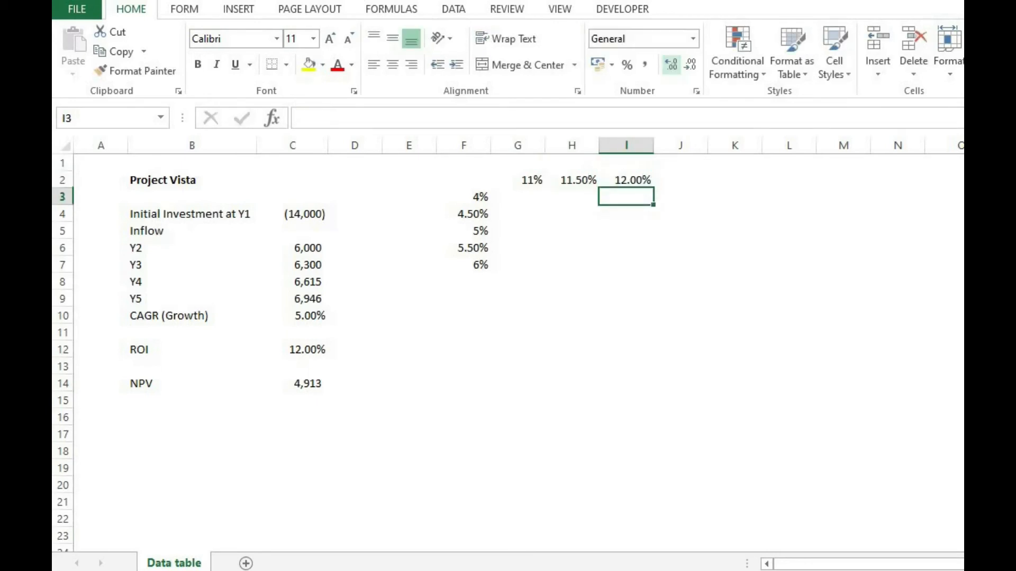
key(Up)
key(Right)
key(Right)
key(Left)
text(12.55)
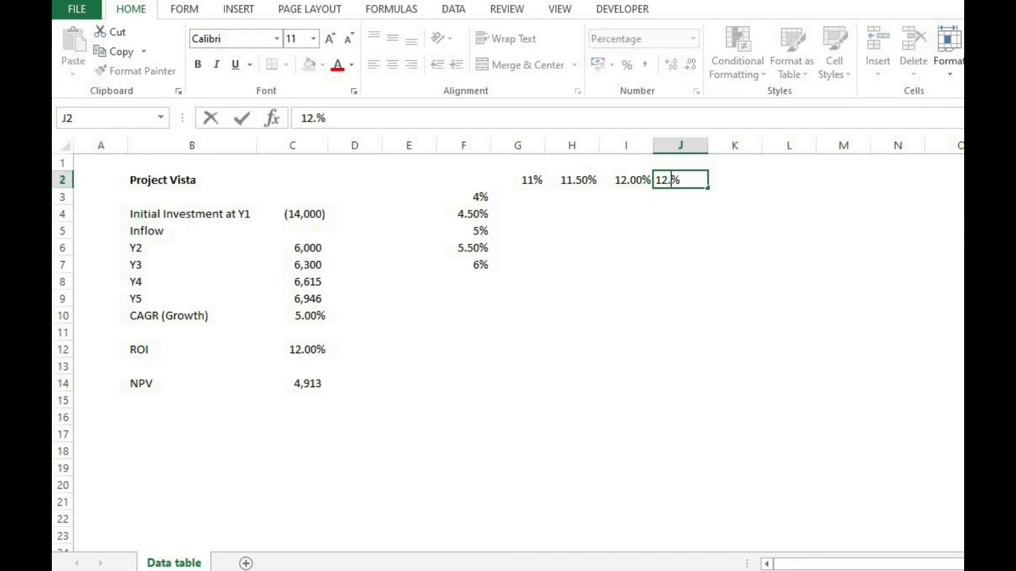
key(Right)
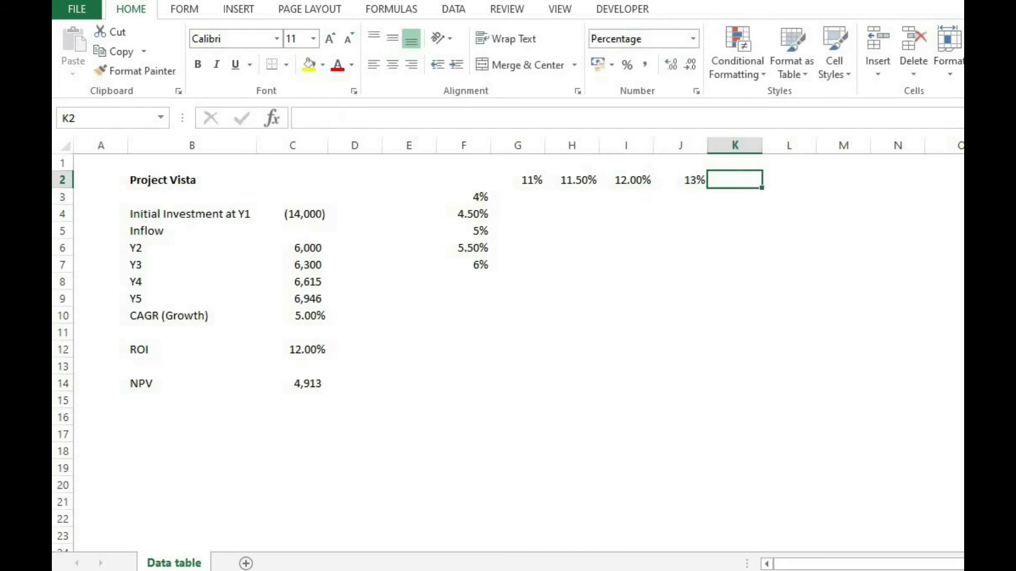
text(13)
key(Return)
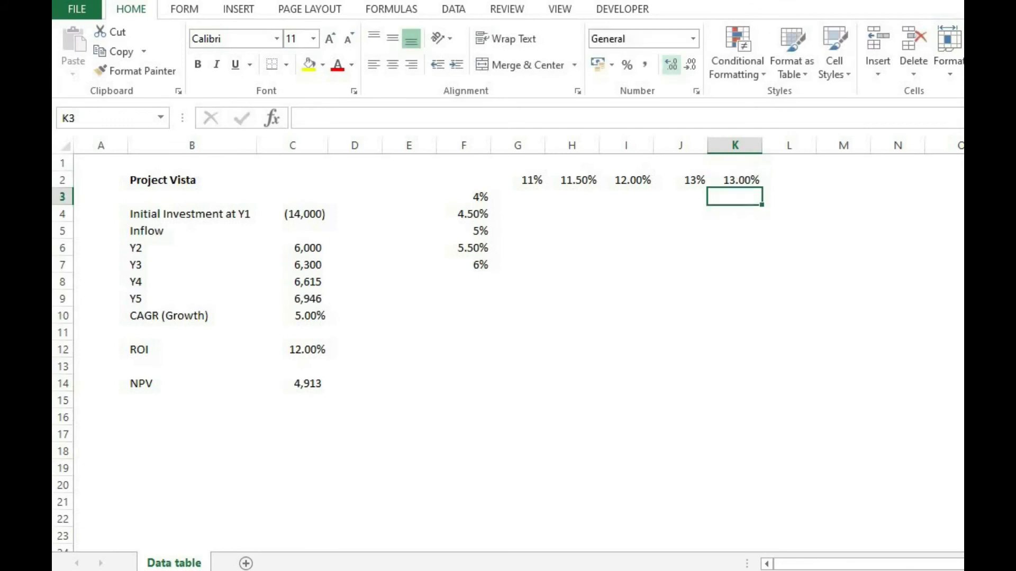
key(Left)
key(Up)
click(670, 64)
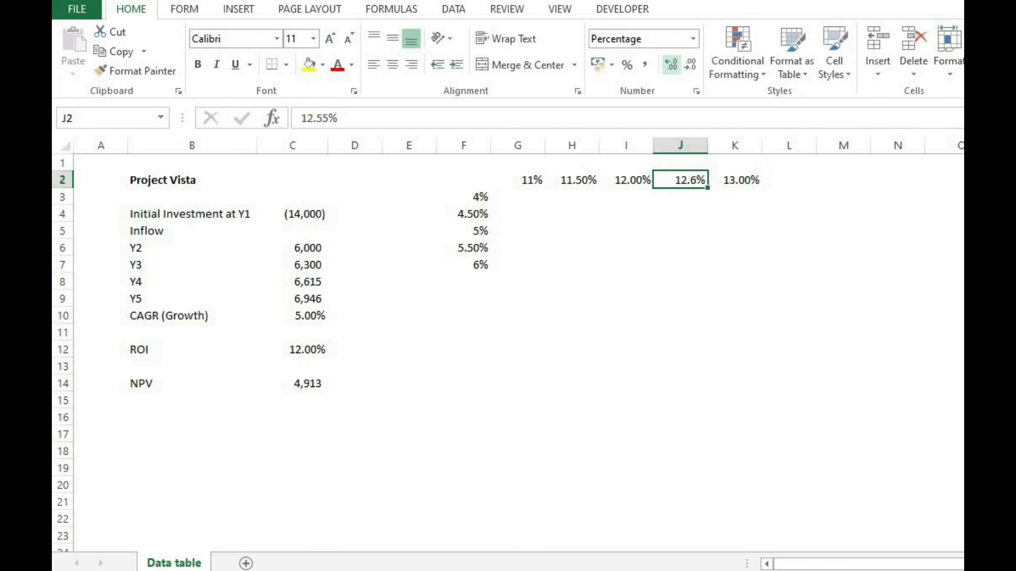
Review the ROI rates across G2 to K2 and the growth rates down column F.
click(517, 181)
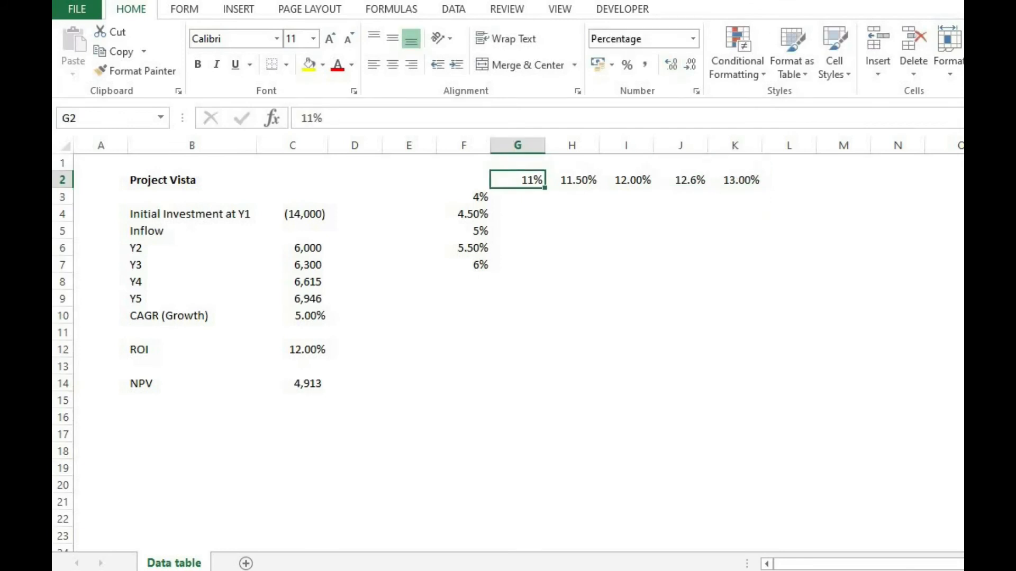
key(Right)
key(Right)
key(Right)
key(Right)
key(Left)
key(Left)
key(Left)
key(Left)
key(Left)
key(Down)
key(Down)
key(Down)
key(Down)
Link corner cell F2 to the NPV with =C14 and check it against the NPV formula in C14.
key(Up)
key(Up)
key(Up)
key(Up)
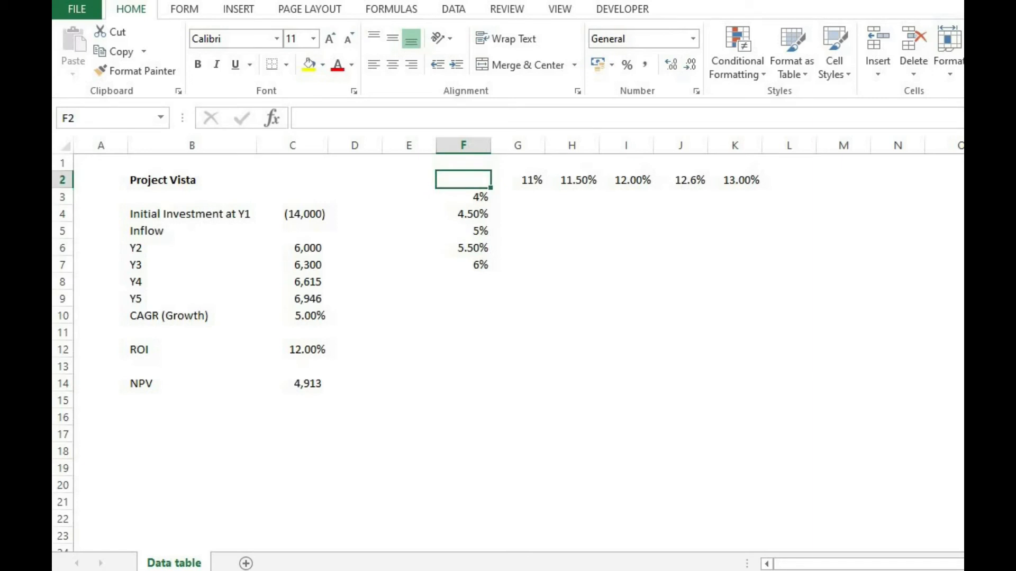
text(=)
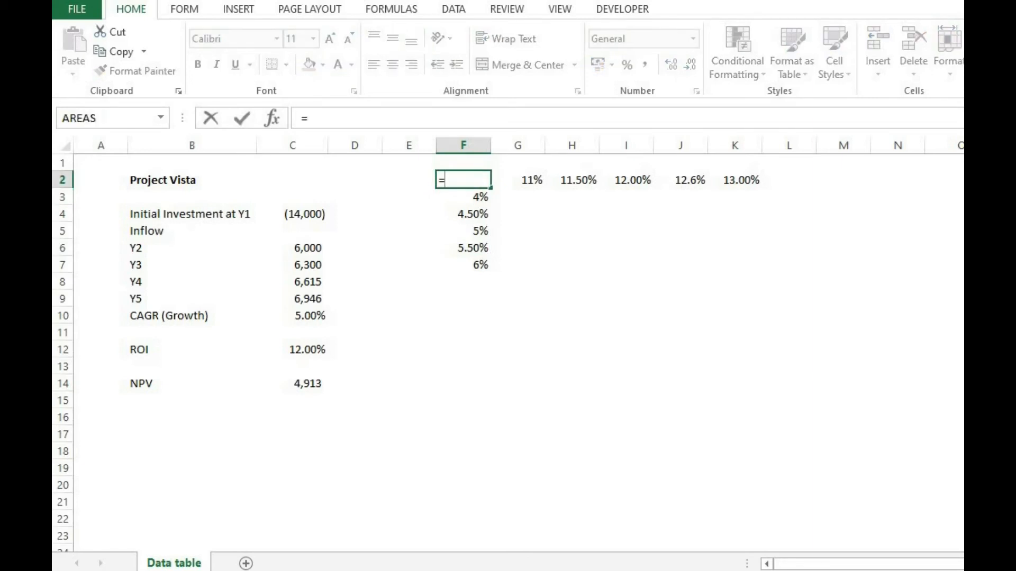
click(292, 384)
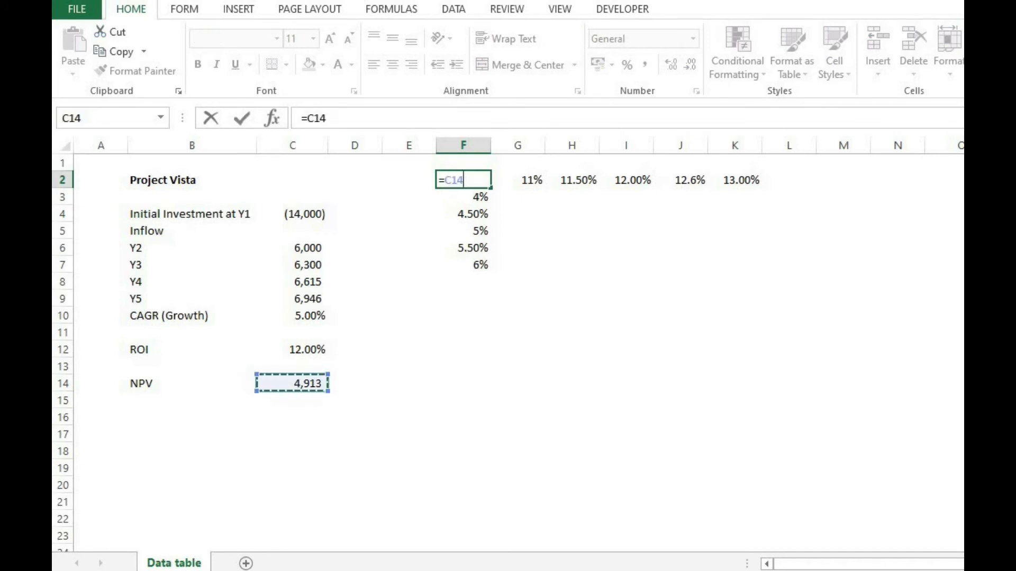
key(Return)
key(Up)
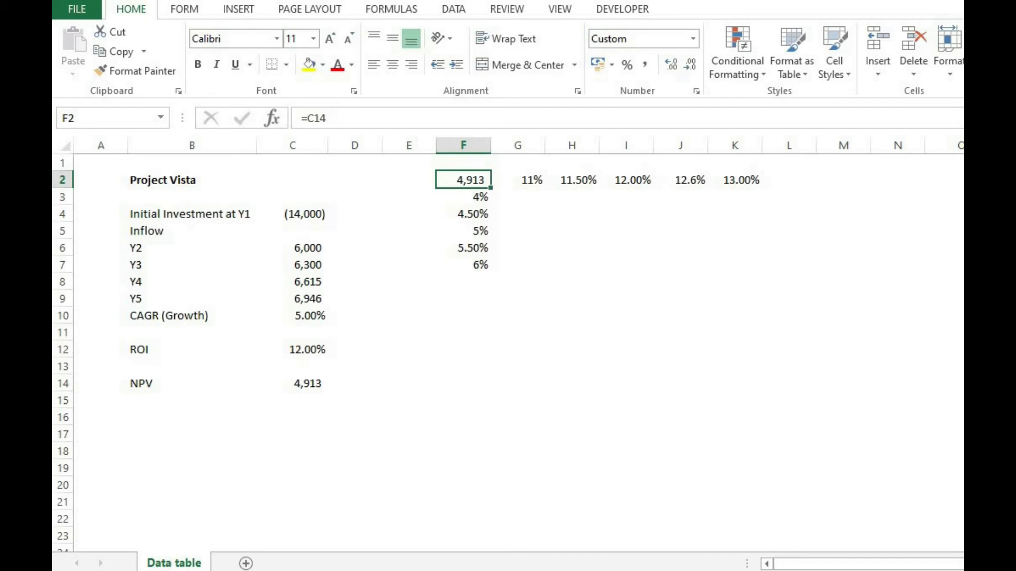
click(292, 383)
click(463, 180)
click(292, 384)
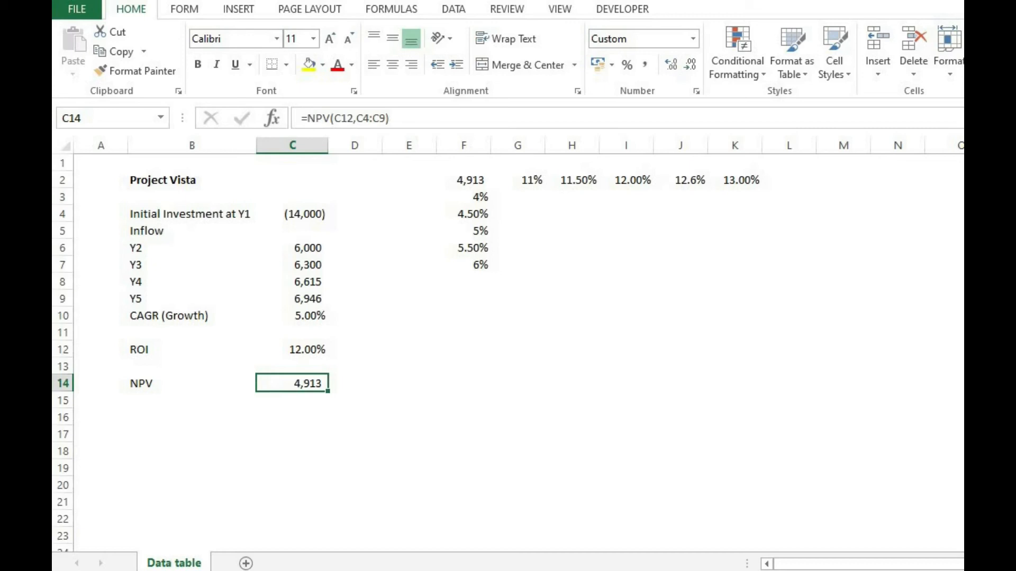
click(462, 180)
key(F2)
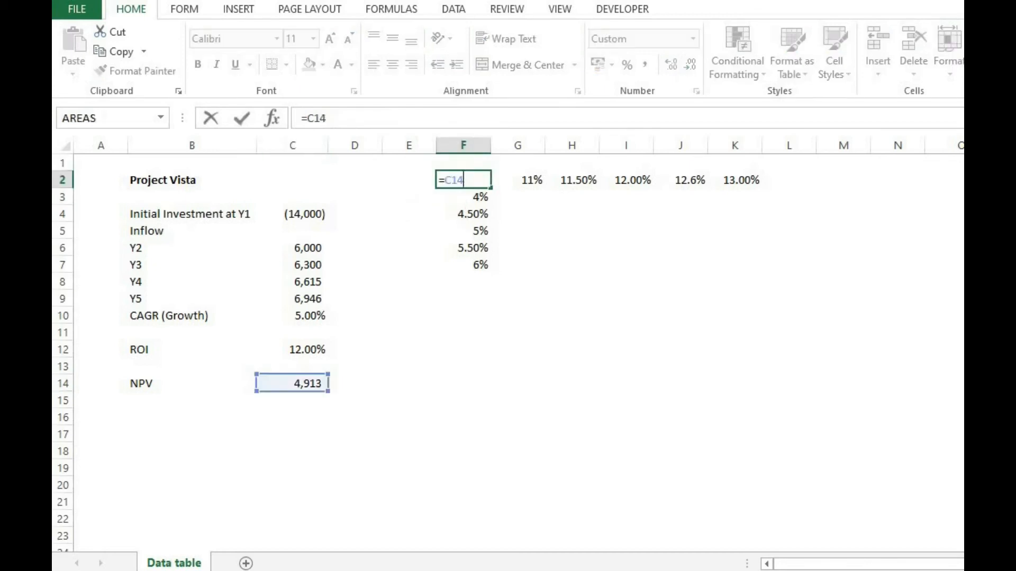
key(Return)
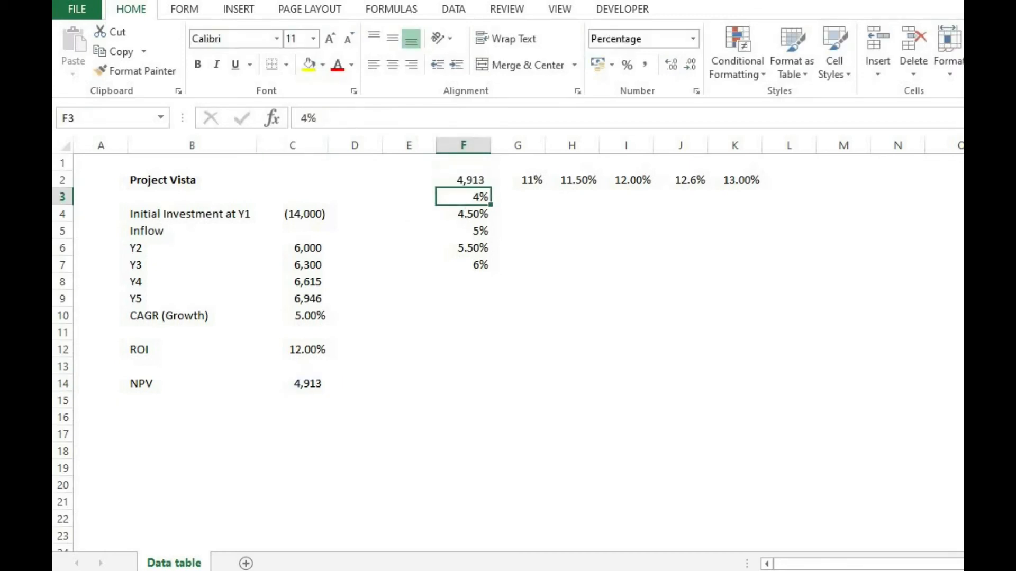
Create a two-variable data table on F2:K7 with C12 as the row input cell and C10 as the column input cell.
drag(463, 180, 735, 264)
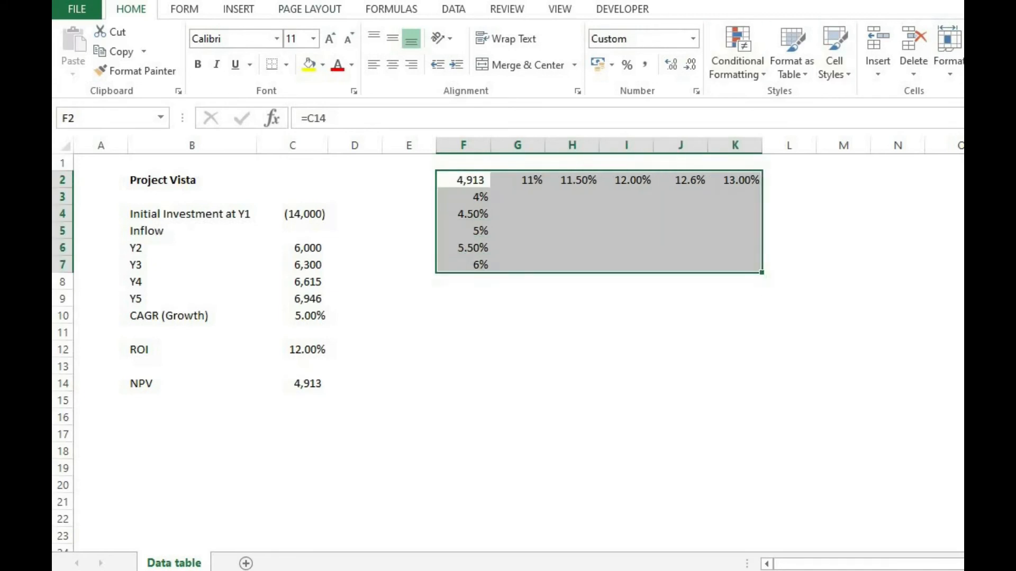
click(453, 9)
click(838, 67)
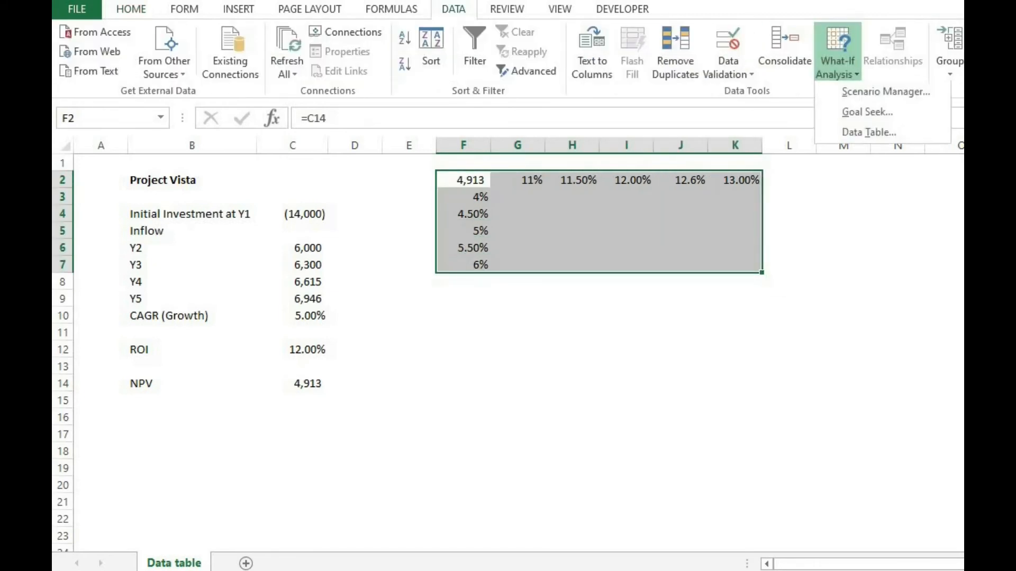
click(868, 133)
drag(609, 107, 734, 277)
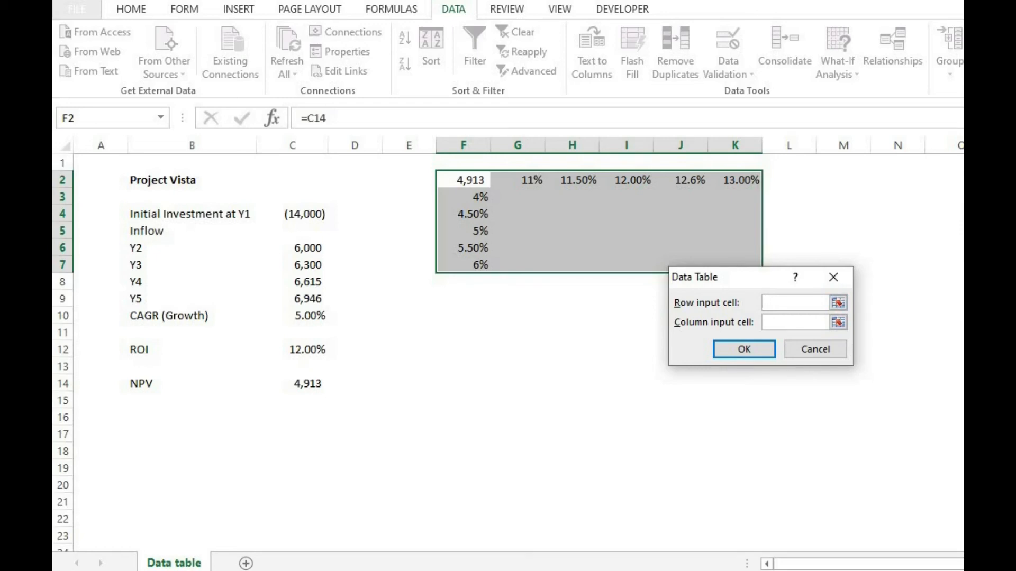
click(301, 349)
click(795, 322)
click(302, 315)
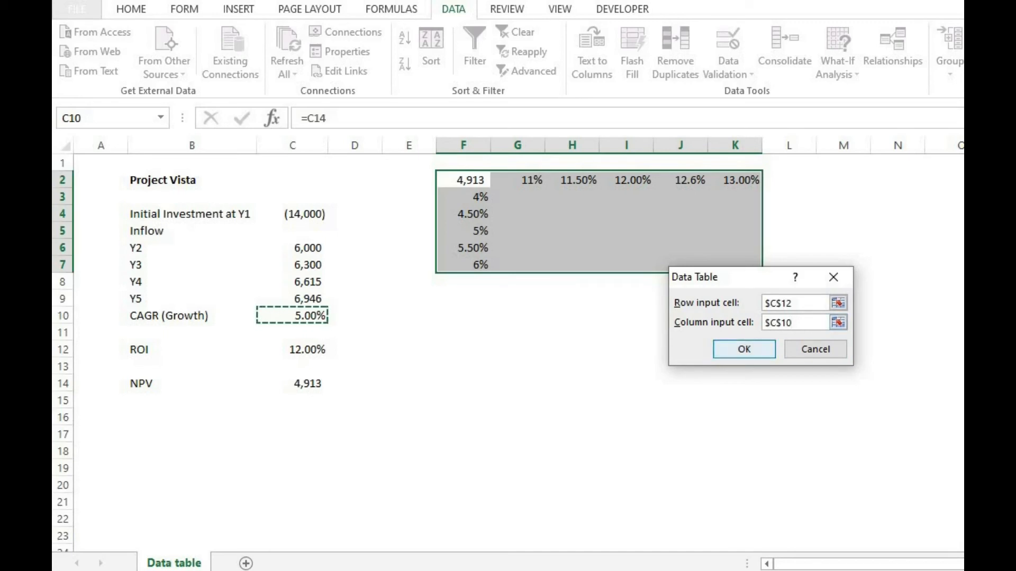
key(Return)
Format the data table results in G3:K7 with thousands separators and no decimal places.
drag(517, 197, 735, 264)
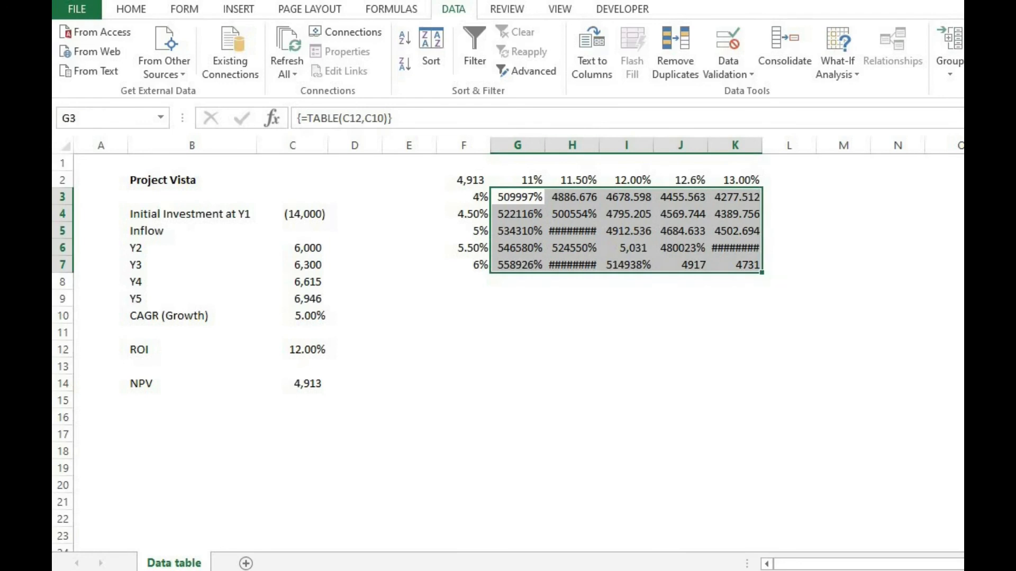
click(131, 9)
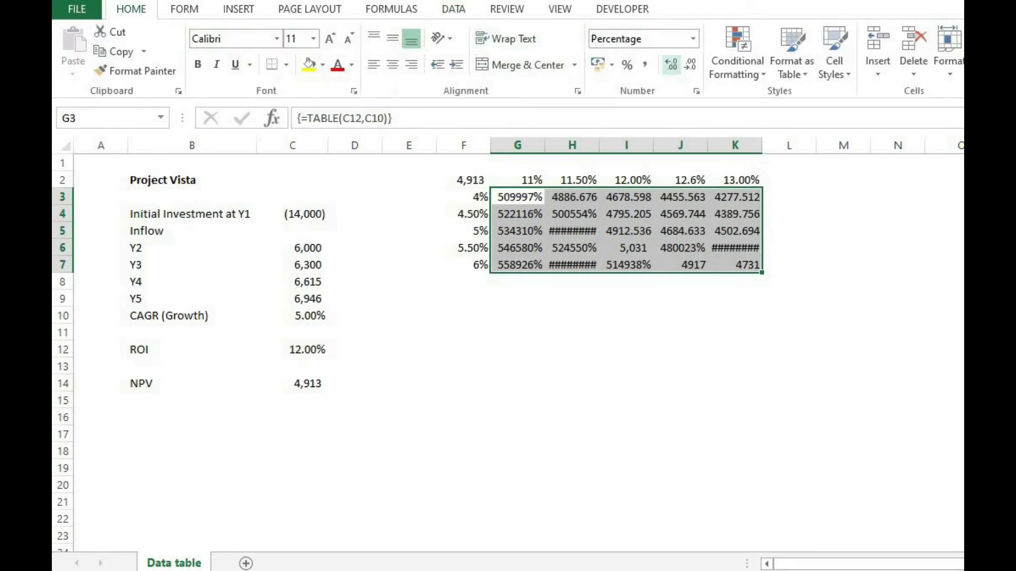
click(644, 65)
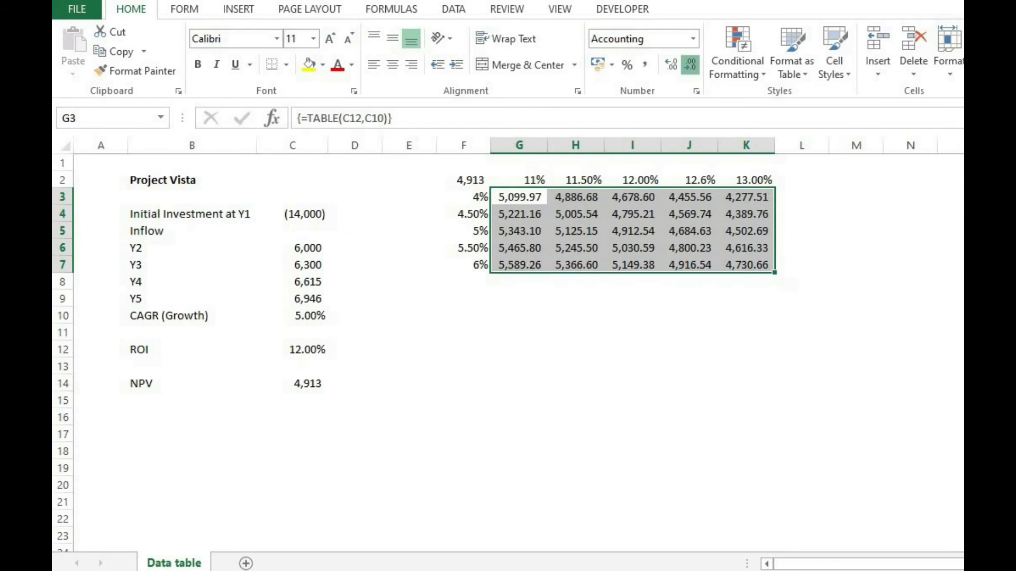
click(689, 64)
click(690, 65)
Check the NPV in I5 against its 5% growth rate in F5 and 12% ROI in I2.
click(632, 231)
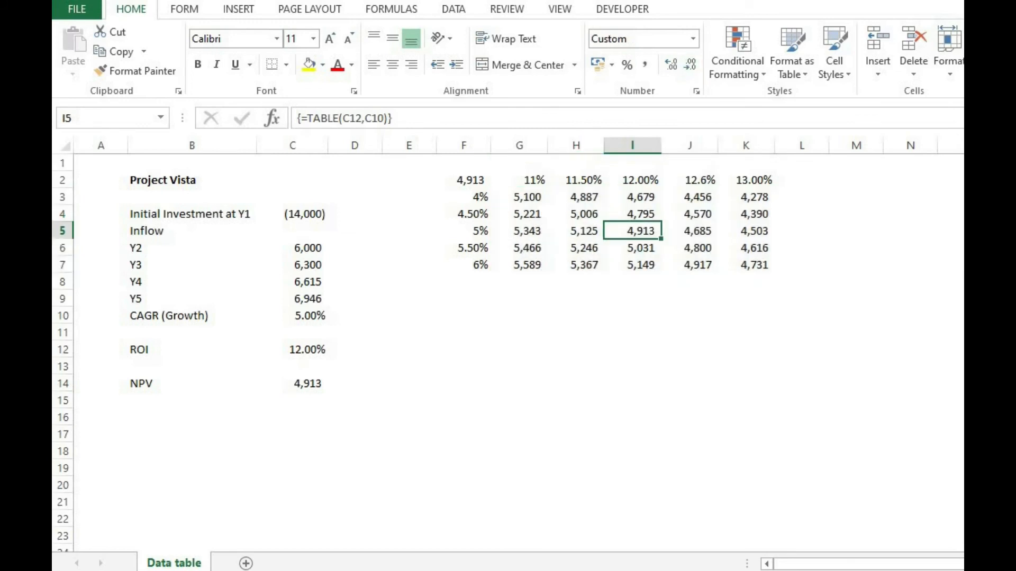
key(Left)
key(Left)
key(Left)
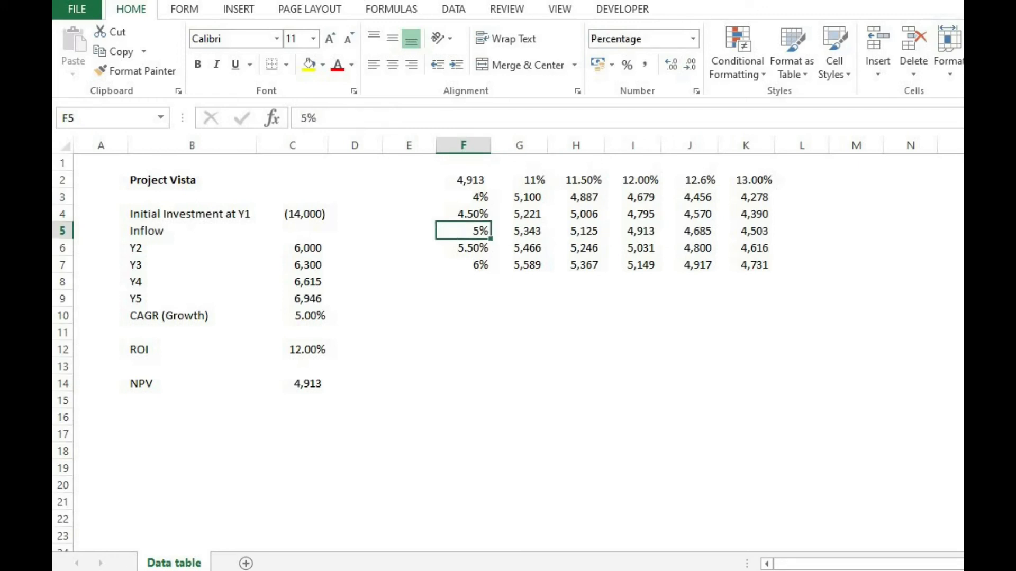
click(632, 180)
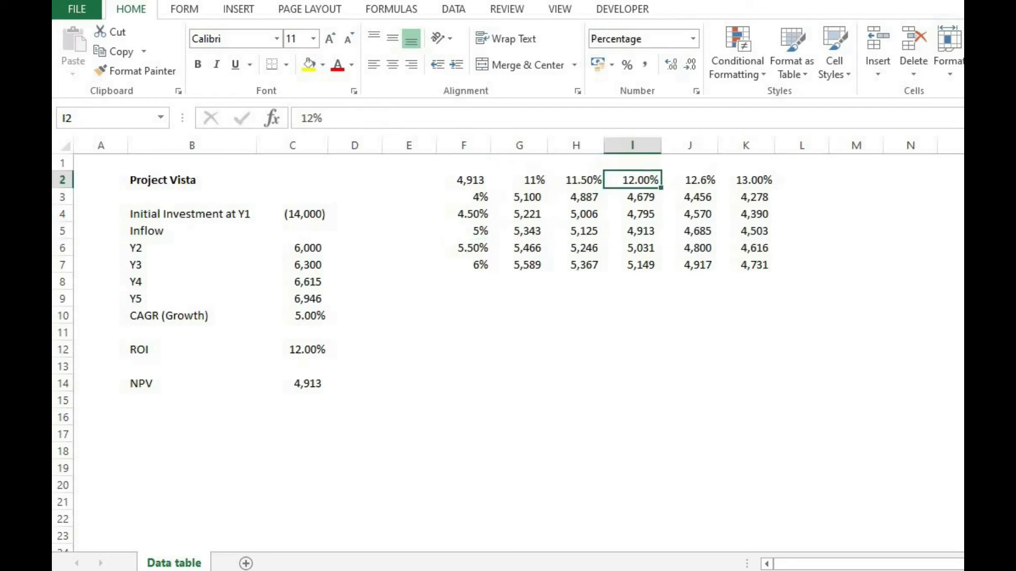
key(Down)
key(Down)
key(Down)
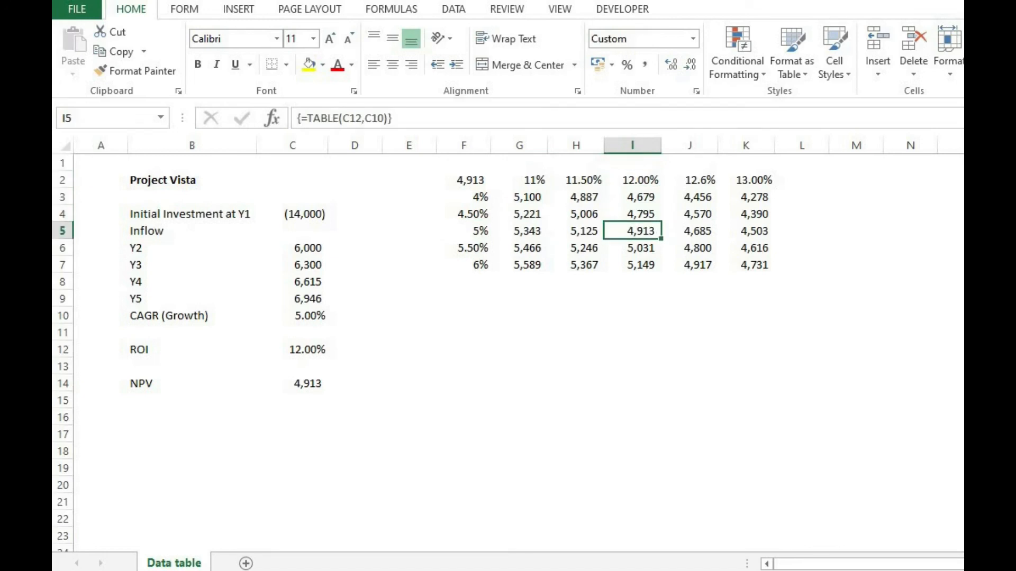
drag(471, 197, 471, 265)
Apply the green-yellow-red color scale to the data table results in G3:K7.
drag(521, 180, 756, 265)
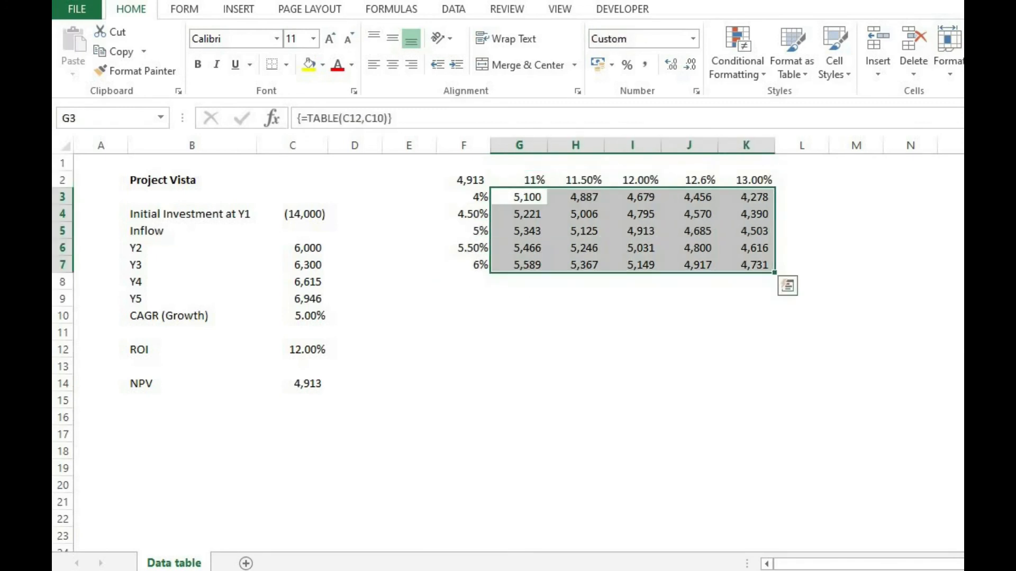
click(737, 61)
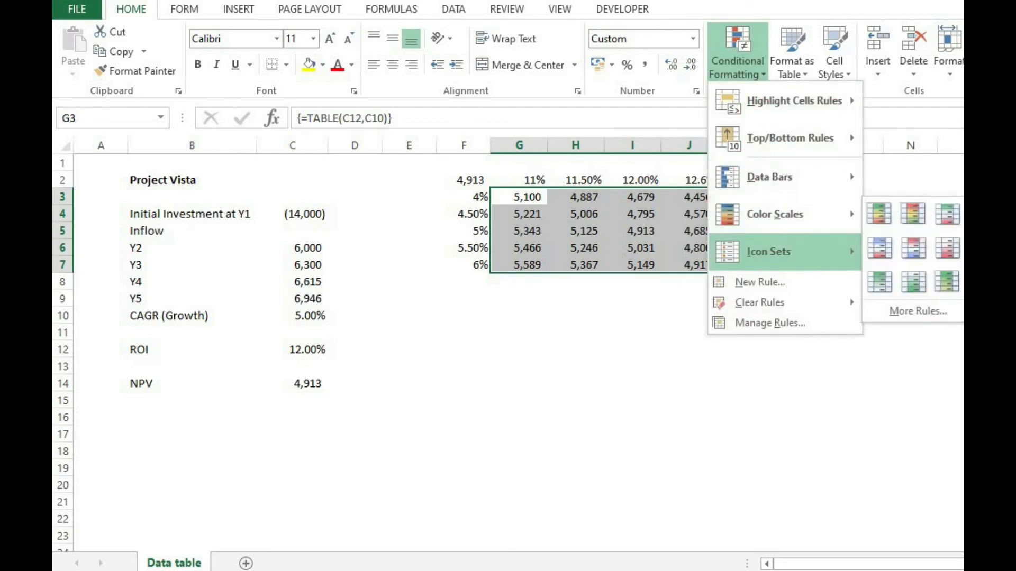
mouse_move(770, 252)
mouse_move(773, 214)
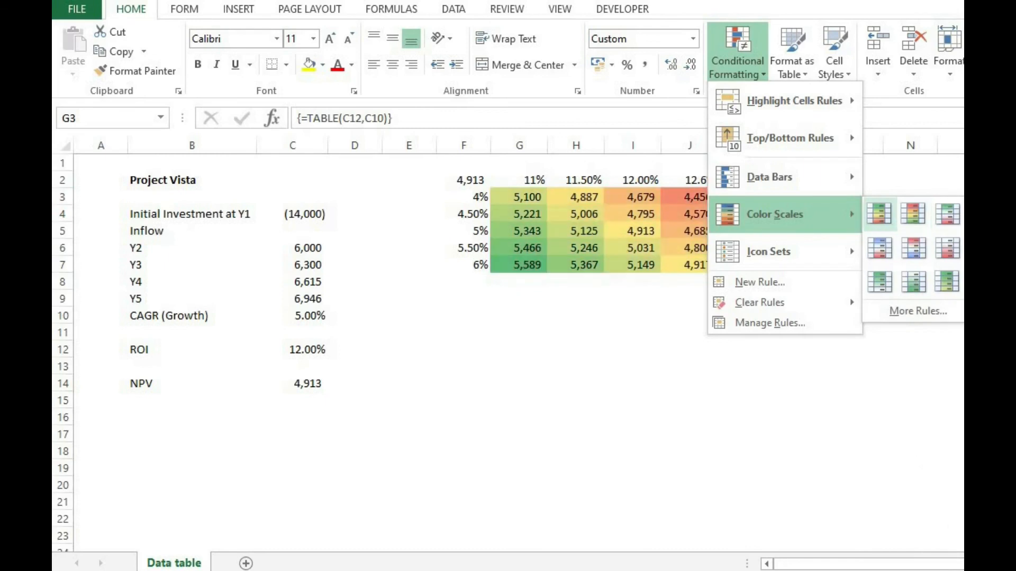
click(882, 212)
Compare the color-scaled NPVs along the 4% growth row from K3 to G3.
click(746, 197)
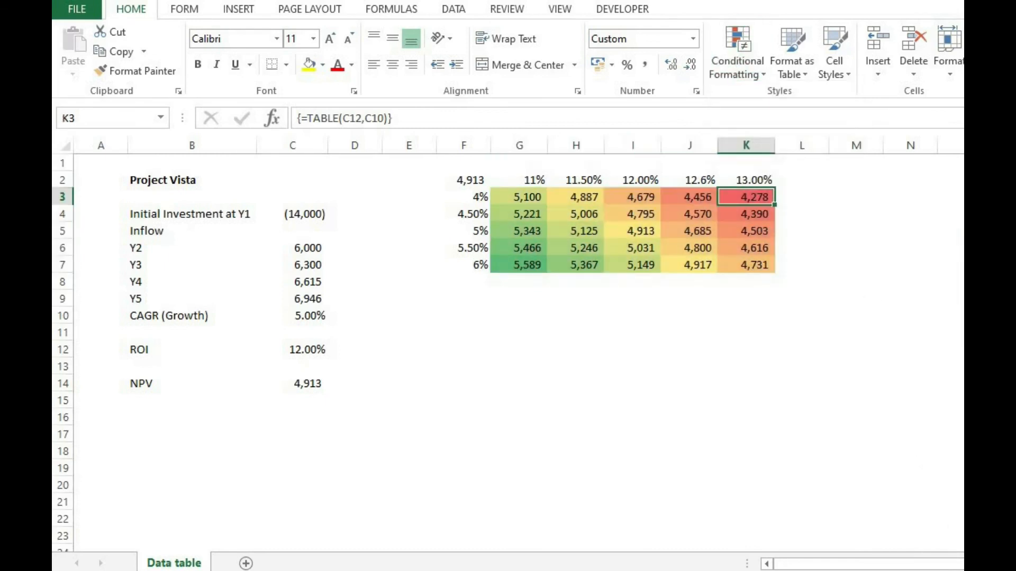
key(Left)
key(Left)
key(Left)
key(Left)
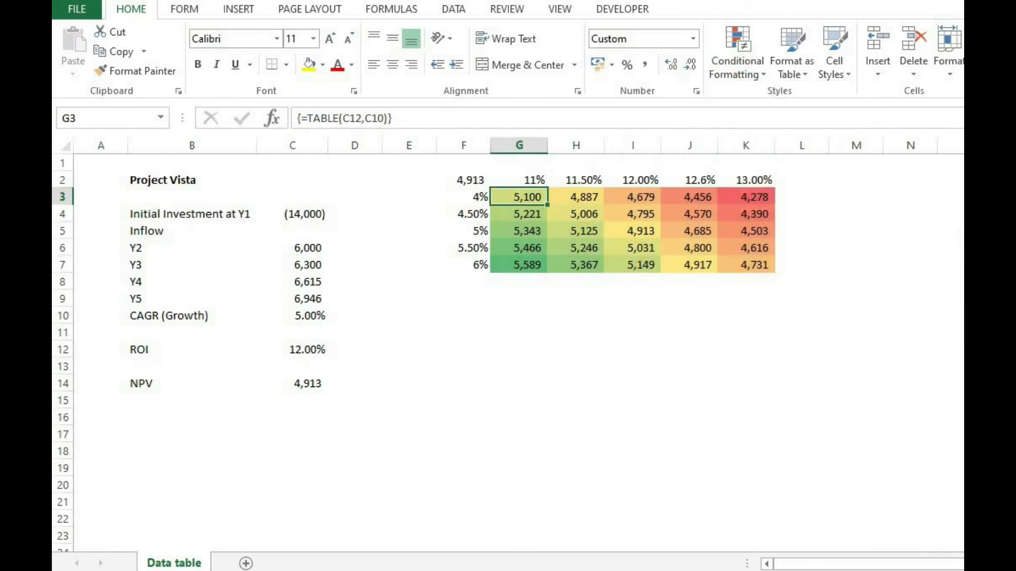
key(Down)
key(Up)
key(Up)
key(Down)
key(Left)
key(Right)
Examine how the NPV changes down the 13% ROI column from K2 to K7.
click(746, 180)
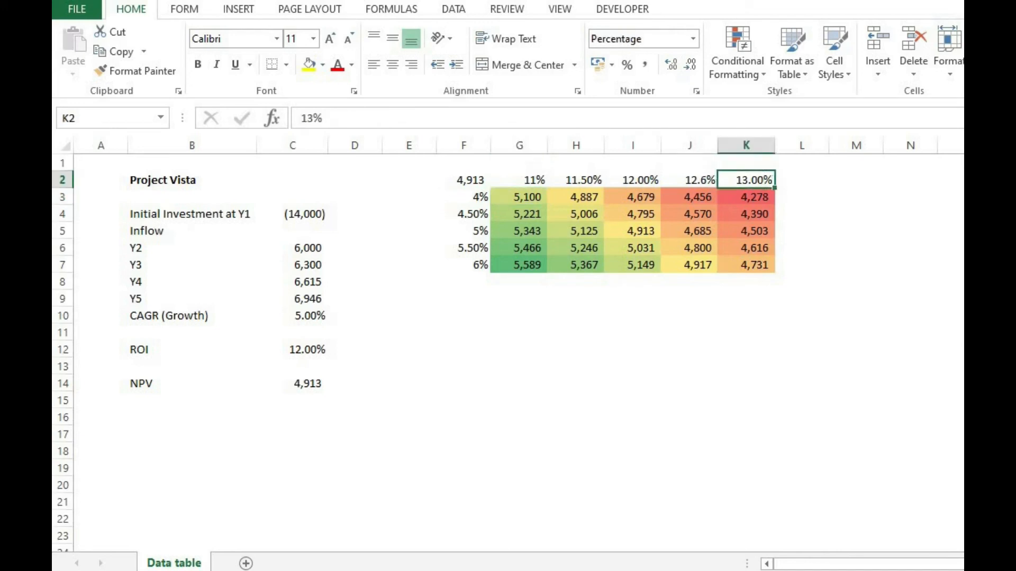
key(Down)
key(Down)
key(Down)
key(Down)
key(Down)
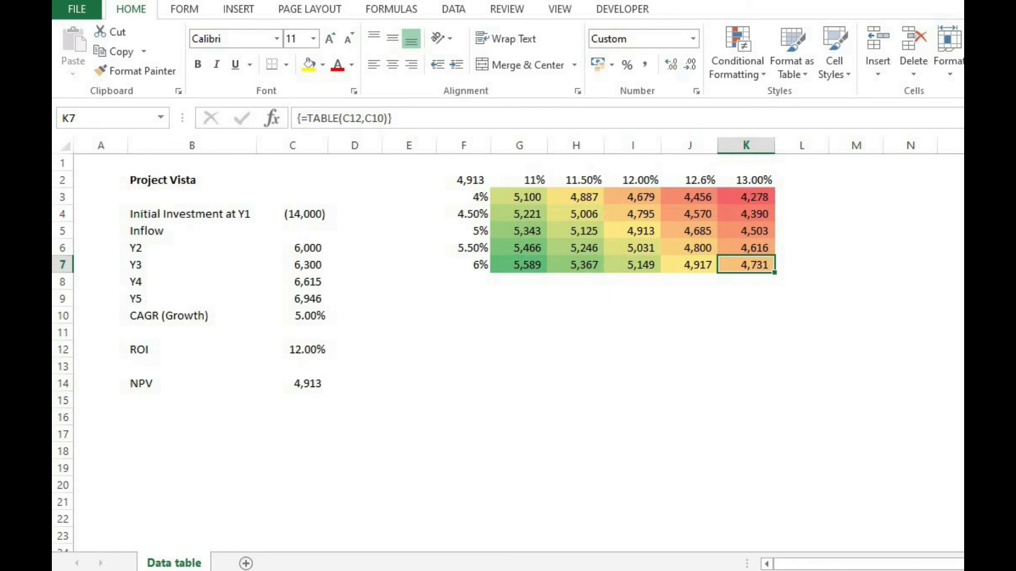
Review the initial investment in C4, the ROI in C12 and the NPV formula in C14.
click(292, 214)
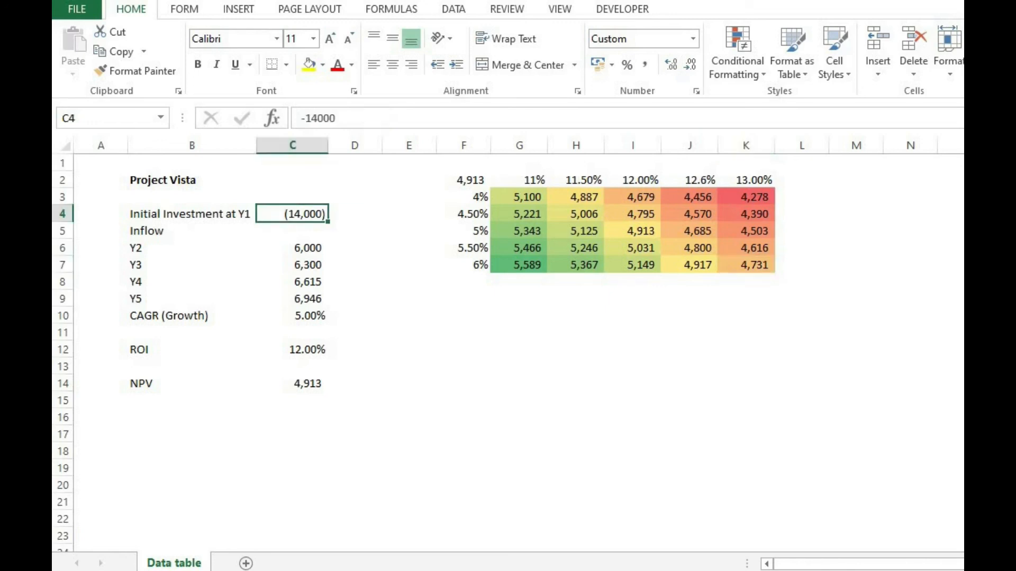
click(292, 349)
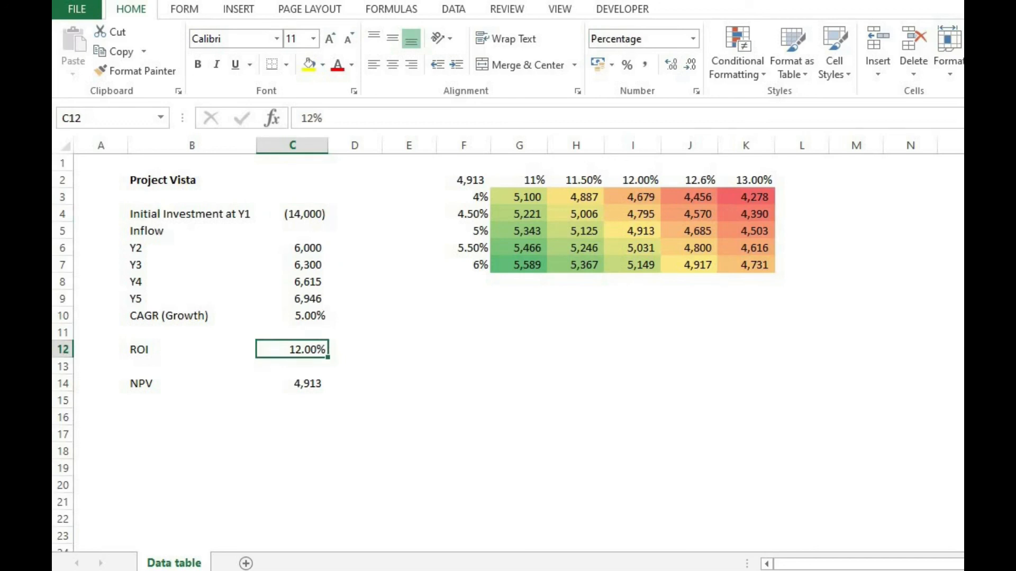
click(292, 383)
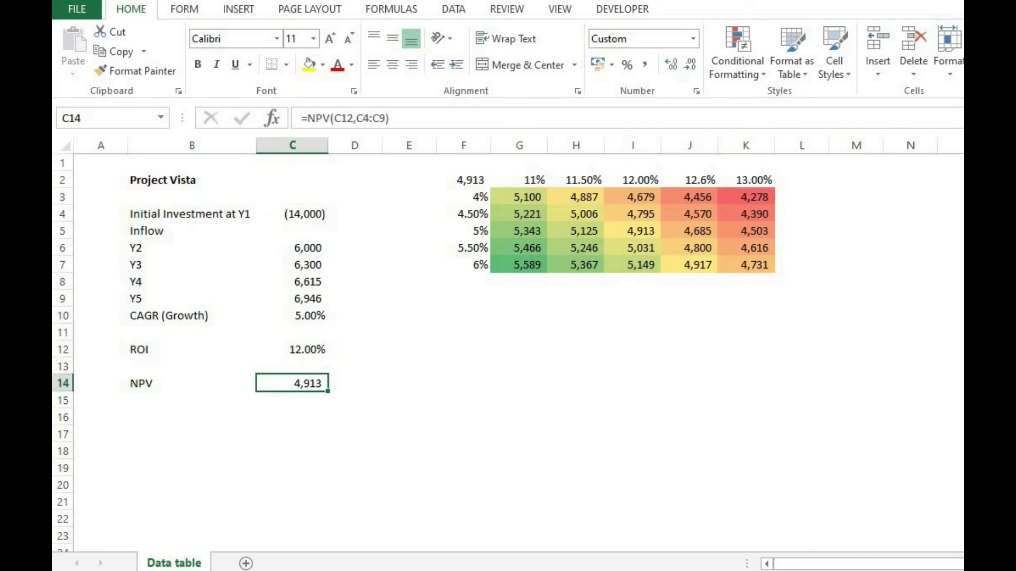
Enter the initial investment amounts -16000, -15000, -14000, -13000 and -12000 in F12 to F16.
click(463, 350)
click(519, 349)
click(464, 350)
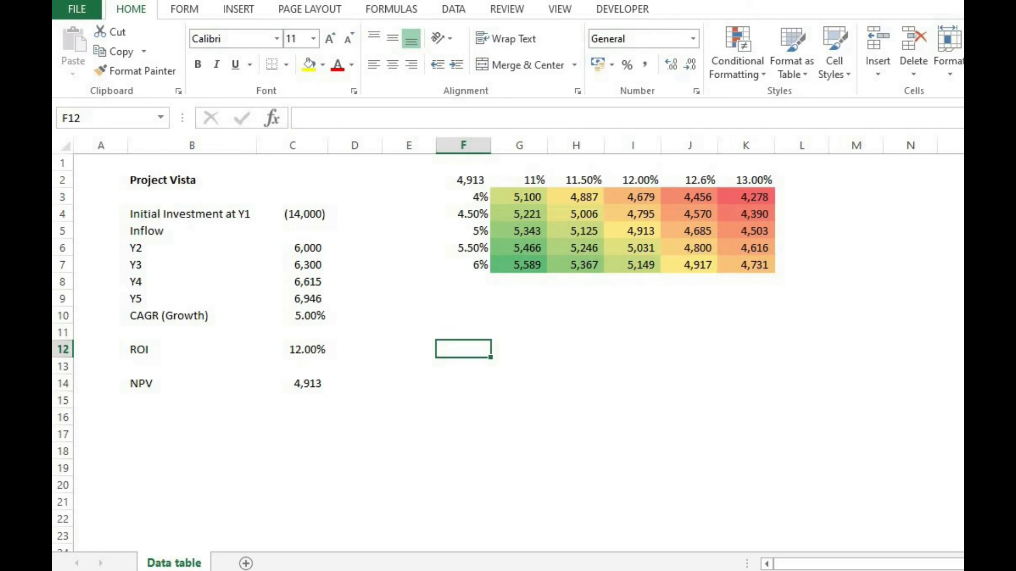
key(Down)
key(Down)
key(Down)
key(Down)
key(Down)
key(Up)
key(Up)
key(Up)
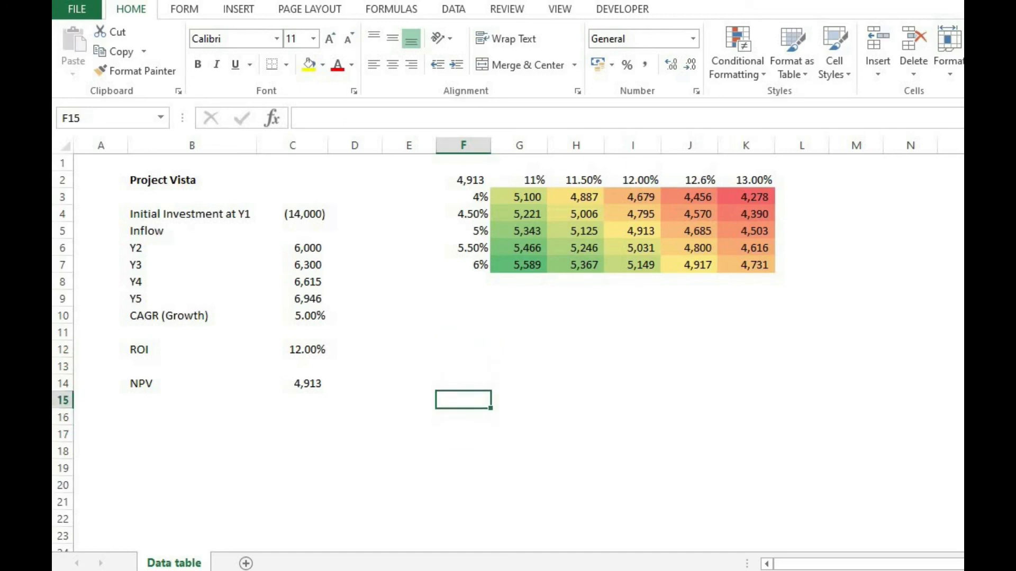
key(Up)
key(Up)
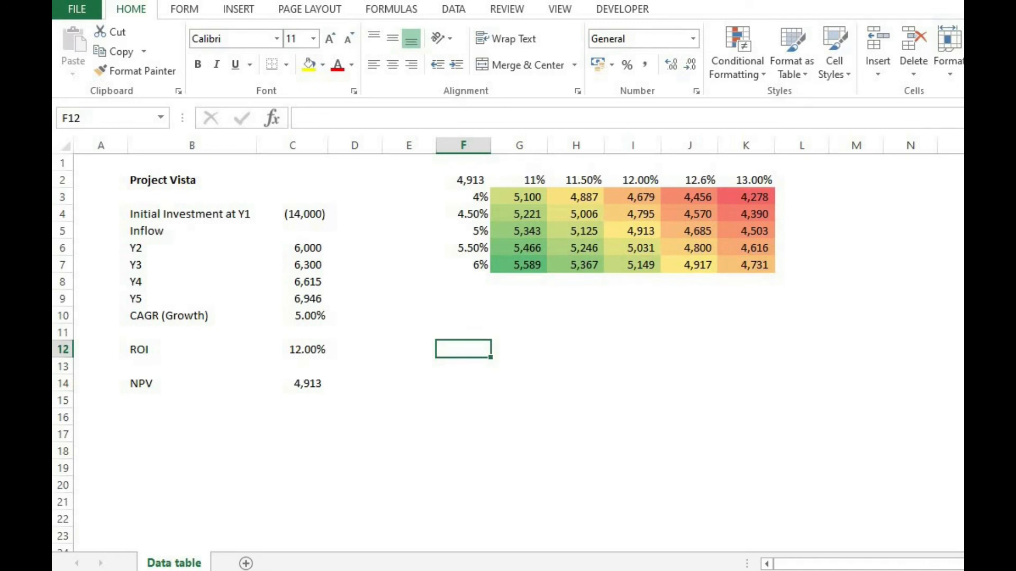
text(-)
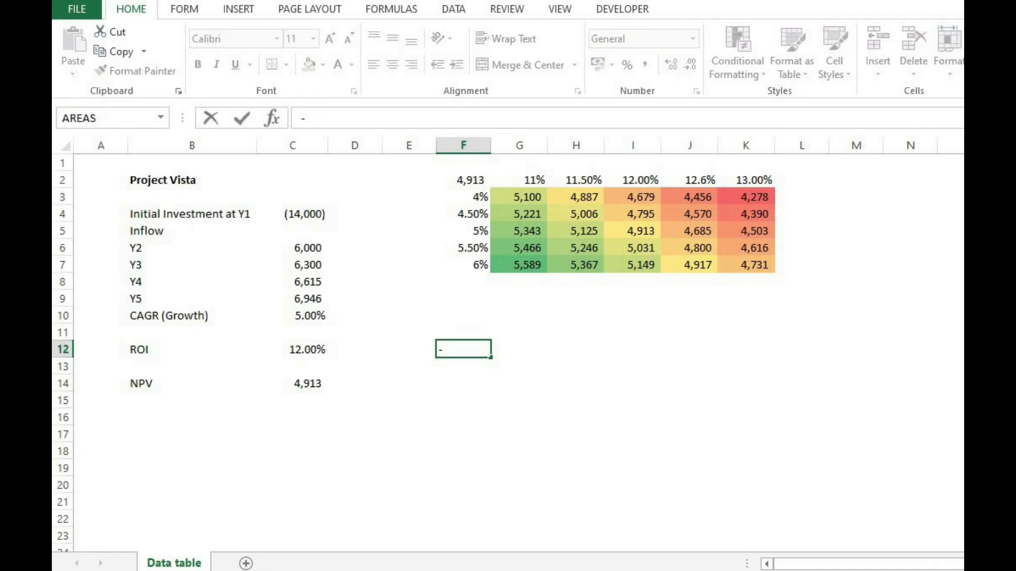
text(16000)
key(Return)
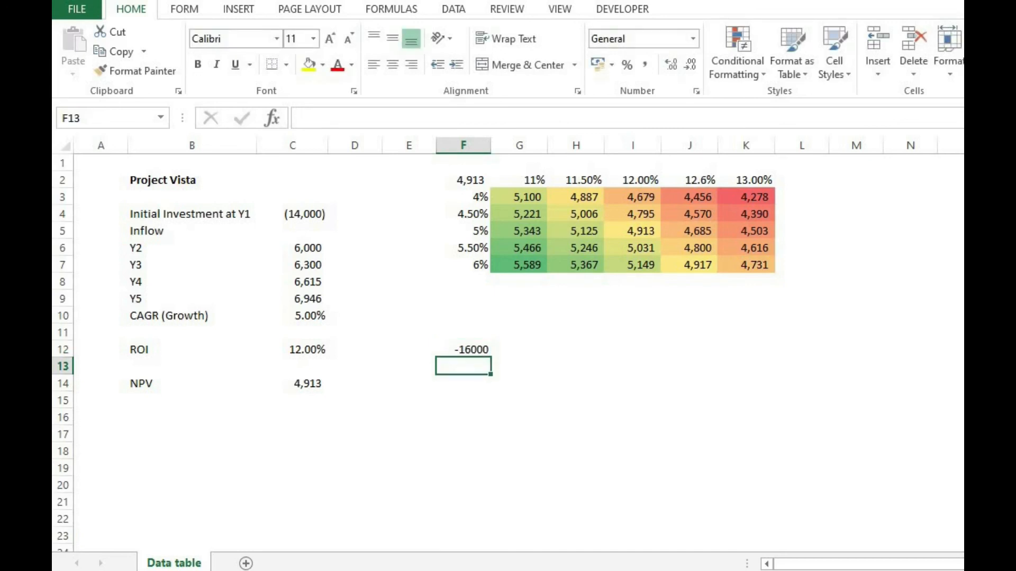
text(-15000)
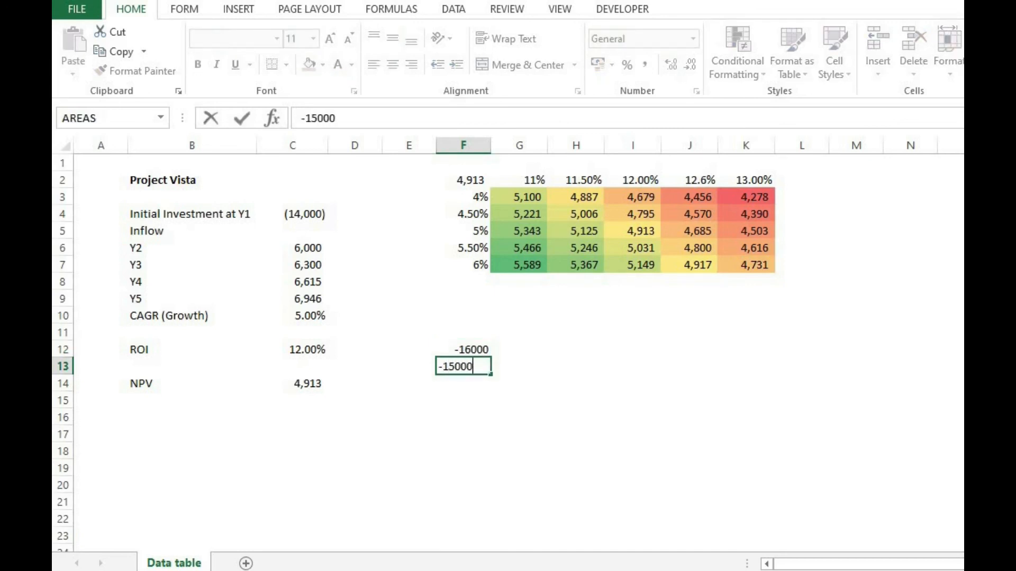
key(Return)
text(-14000)
key(Return)
text(-13000-)
key(BackSpace)
key(Return)
text(-12000)
key(Return)
Copy the ROI rates from G2:K2 into G11:K11 above the new investment amounts.
key(Up)
key(Up)
key(Up)
key(Up)
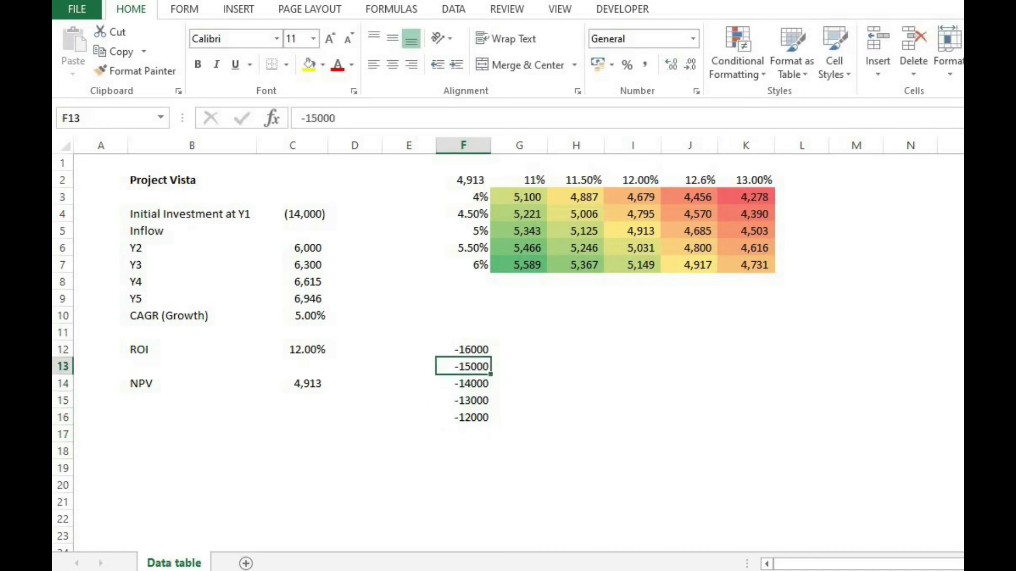
key(Up)
key(Up)
key(Right)
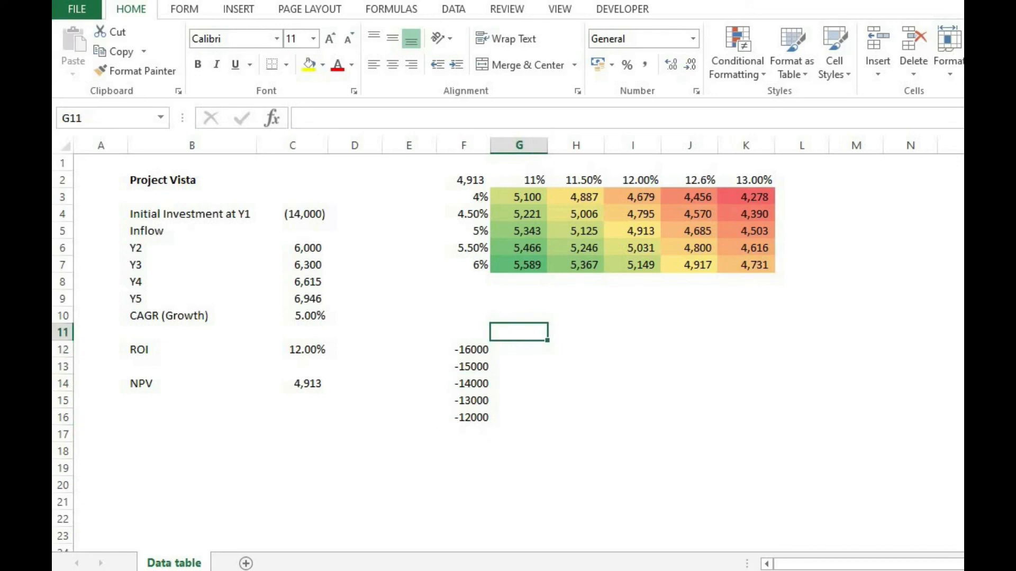
drag(518, 180, 745, 181)
key(ctrl+c)
key(Down)
key(Right)
key(Down)
key(Down)
key(Down)
key(Down)
key(Down)
key(Down)
key(Down)
key(Down)
key(Down)
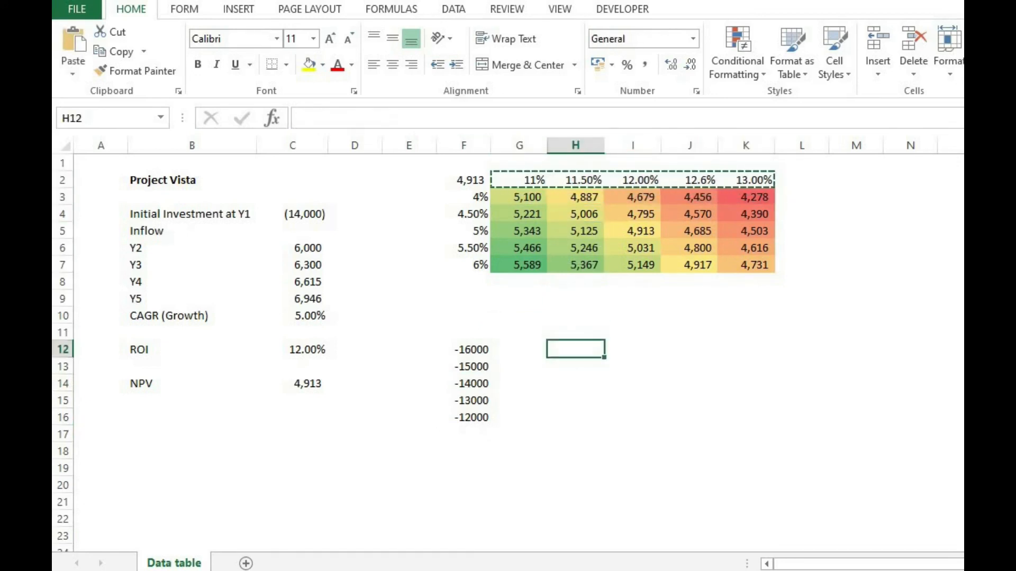
key(Left)
key(Up)
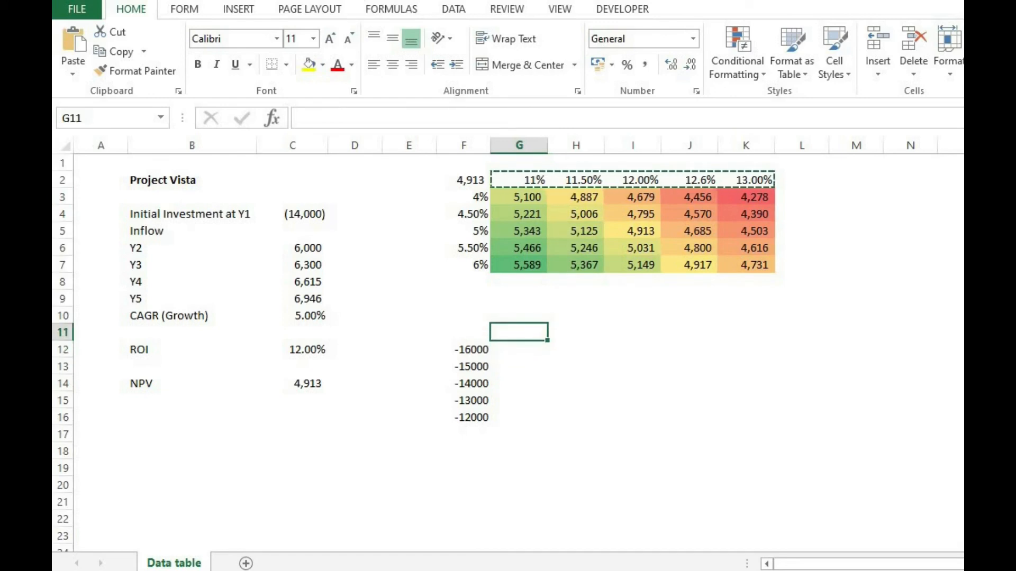
key(ctrl+v)
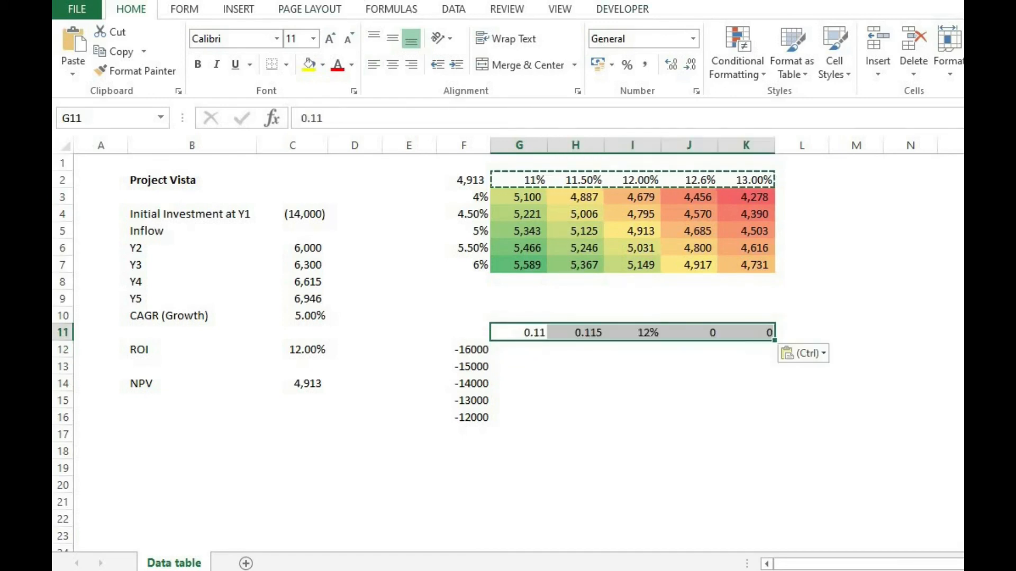
Format the ROI rates in G11:K11 as percentages with two decimal places and check them across the row.
click(627, 64)
click(690, 65)
click(671, 65)
click(671, 65)
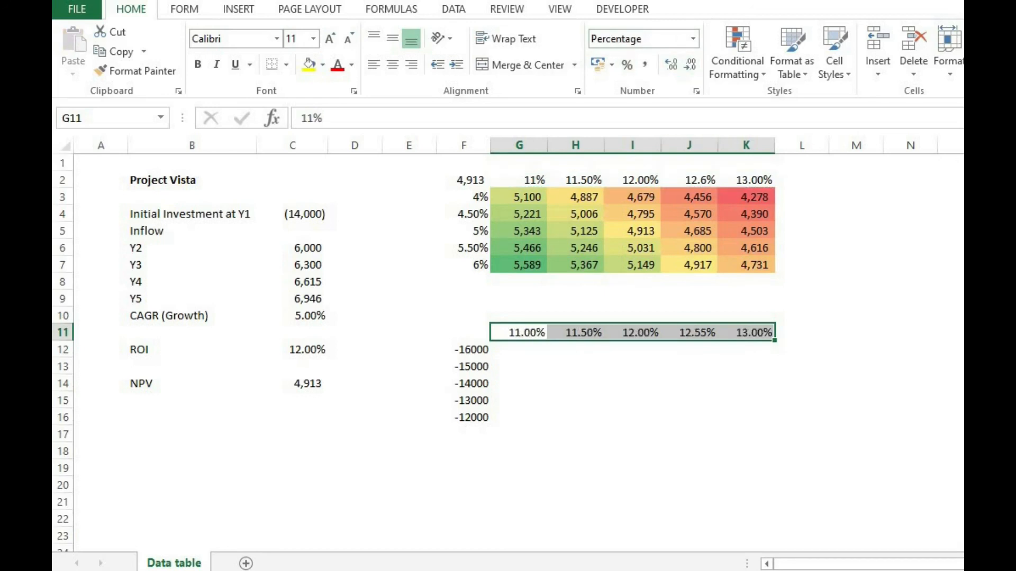
click(576, 333)
key(Right)
key(Right)
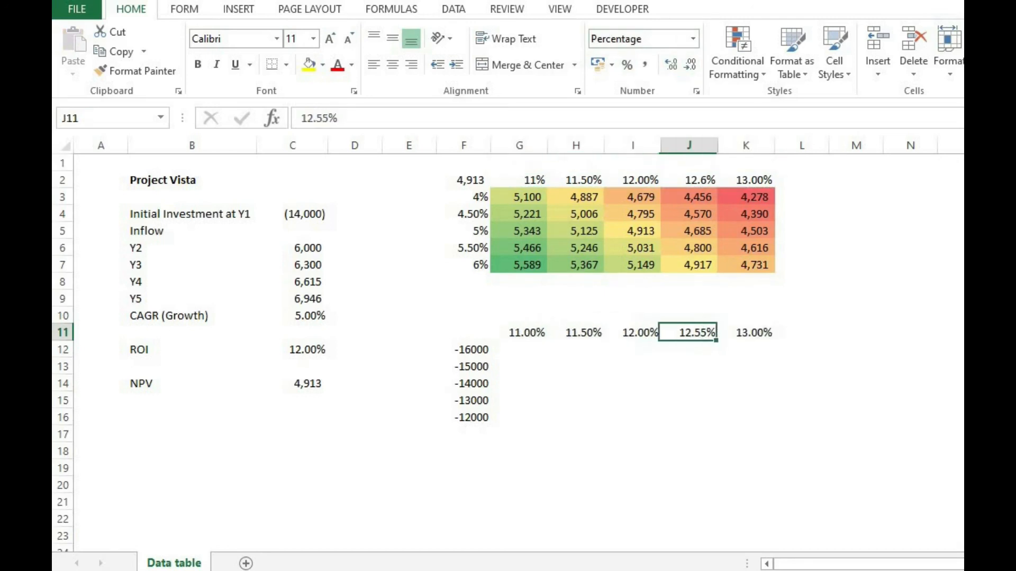
key(Right)
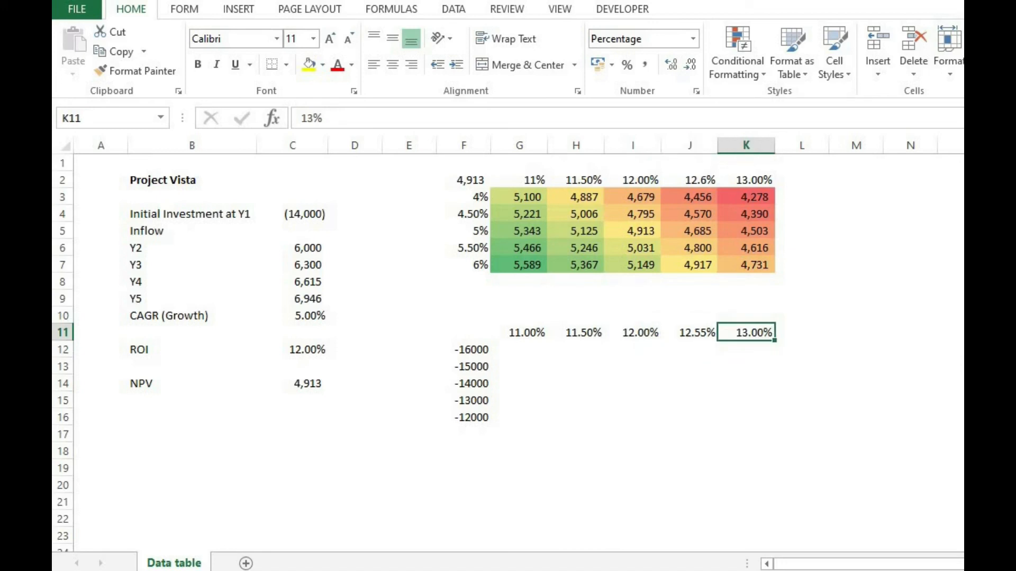
Link the corner cell F11 of the new table to the NPV with the formula =C14.
click(463, 333)
text(=)
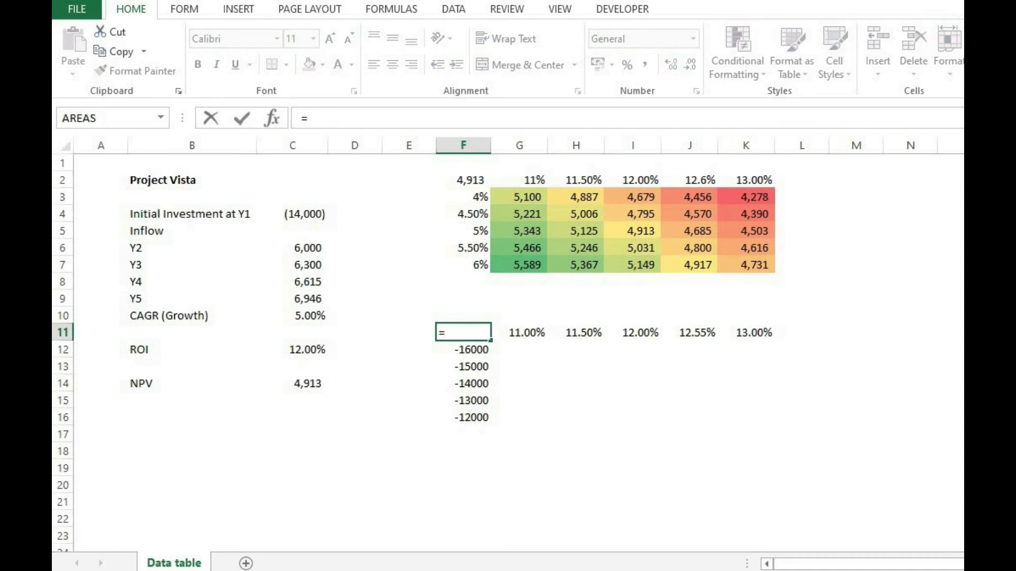
click(292, 383)
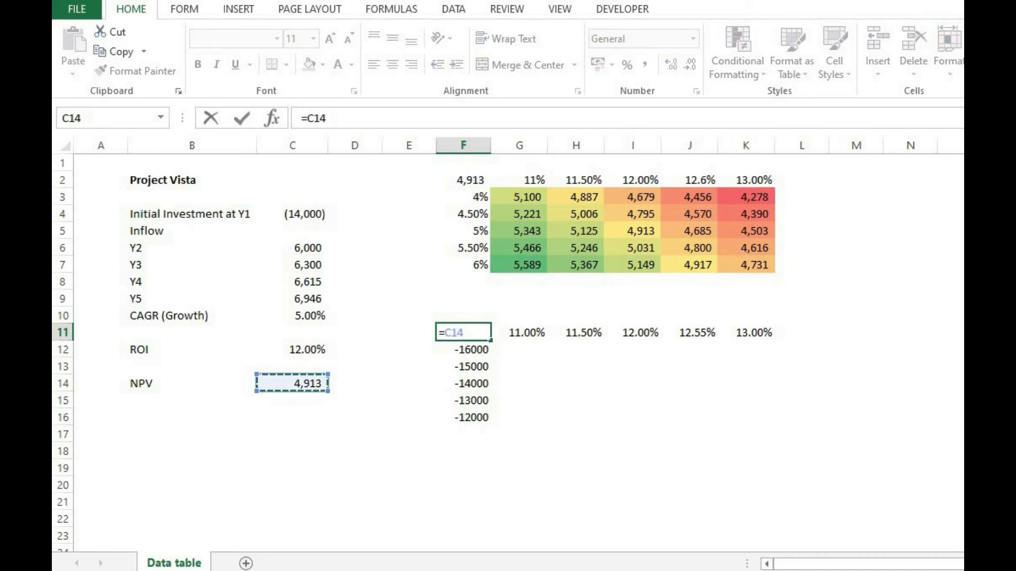
key(Return)
Create a two-variable data table over F11:K16 with $C$12 as the row input cell and C4 as the column input cell.
drag(464, 333, 752, 418)
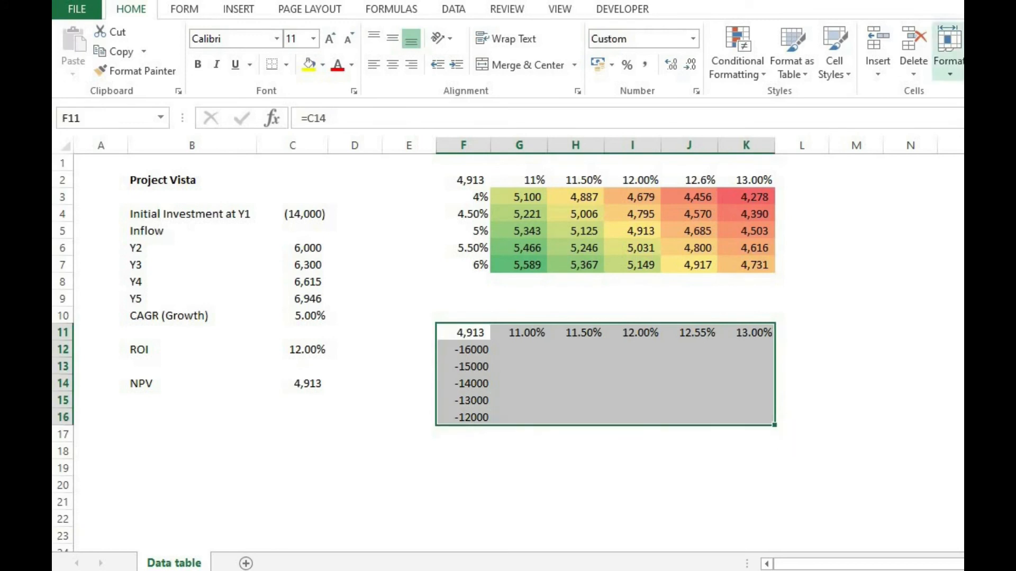
click(453, 9)
click(838, 61)
click(853, 134)
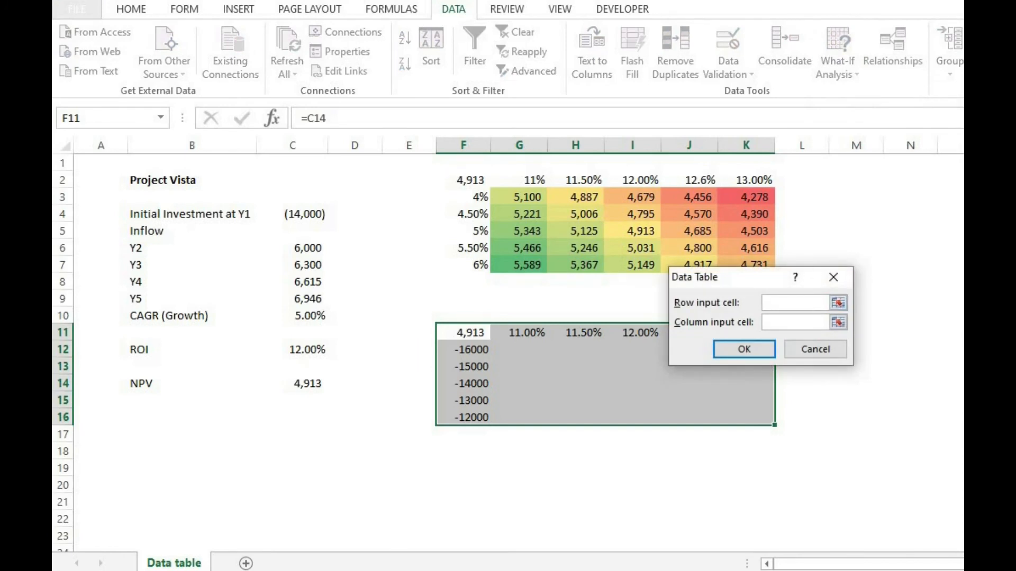
text($C$12)
key(Tab)
click(304, 213)
click(744, 349)
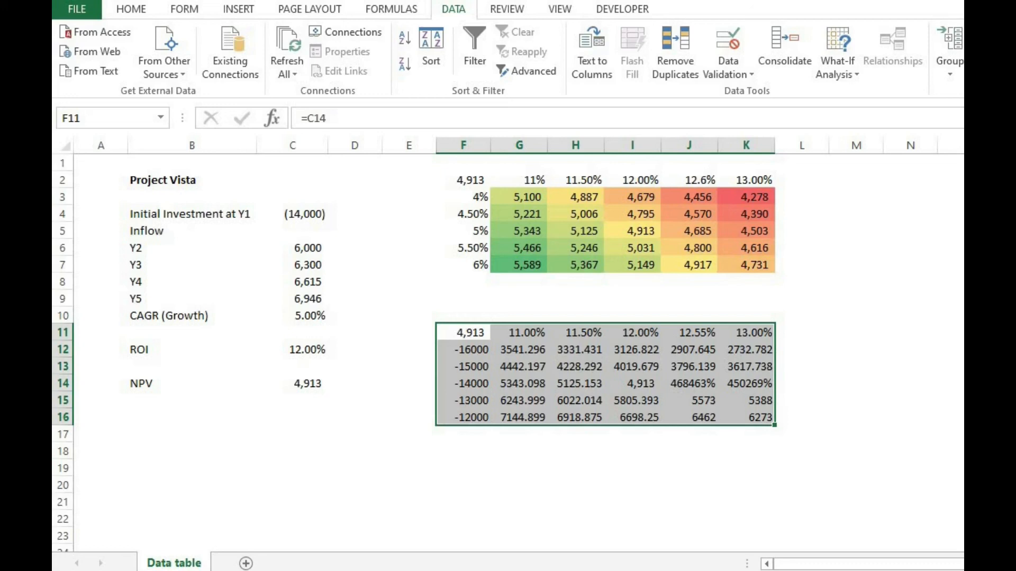
Format the data table results in G12:K16 as numbers without decimal places.
drag(522, 349, 746, 417)
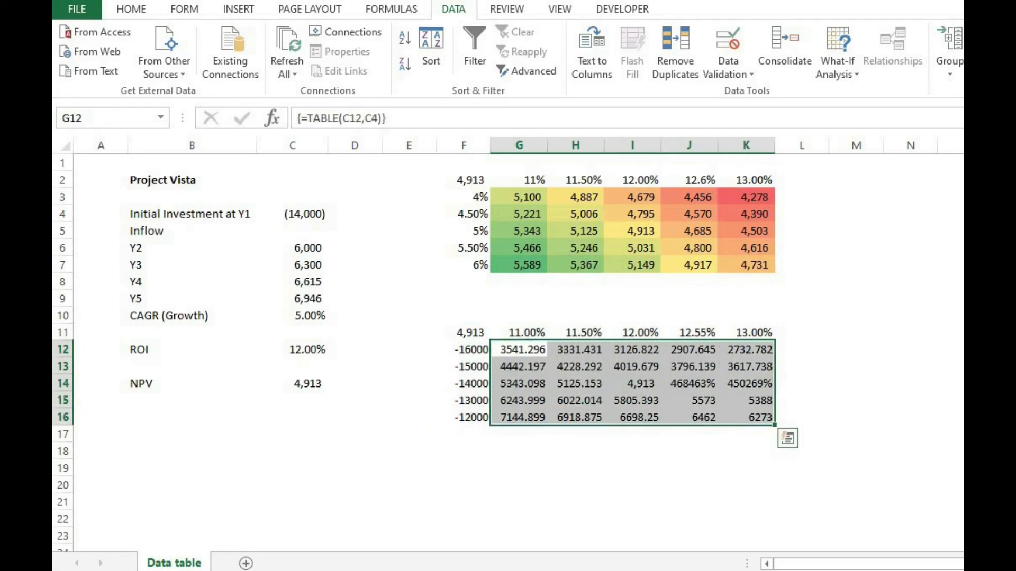
click(131, 9)
click(690, 64)
click(690, 65)
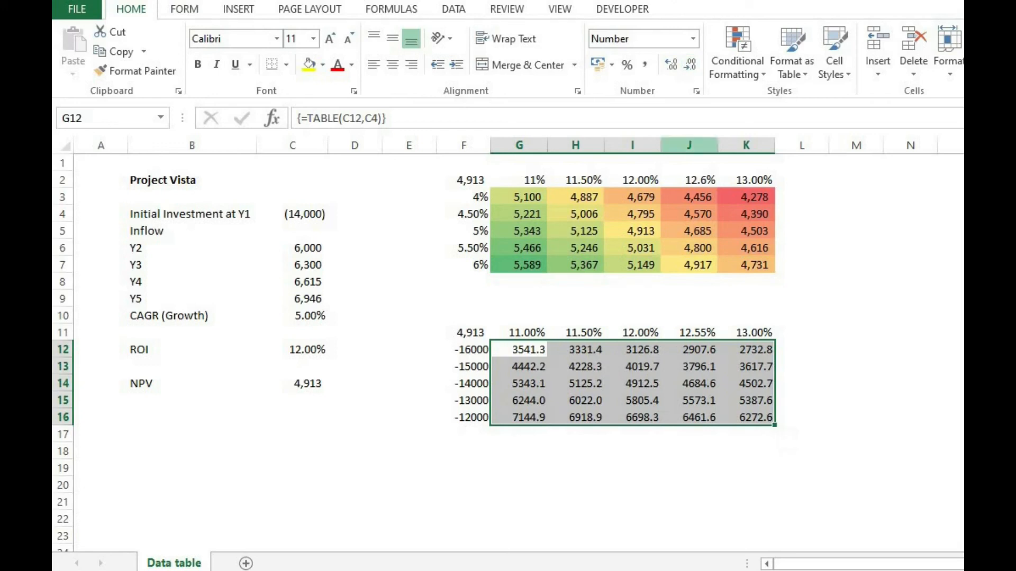
click(690, 64)
Check the NPV in I14 against its -14000 investment and 12.00% ROI headings, along with the neighbouring results in row 14.
click(632, 383)
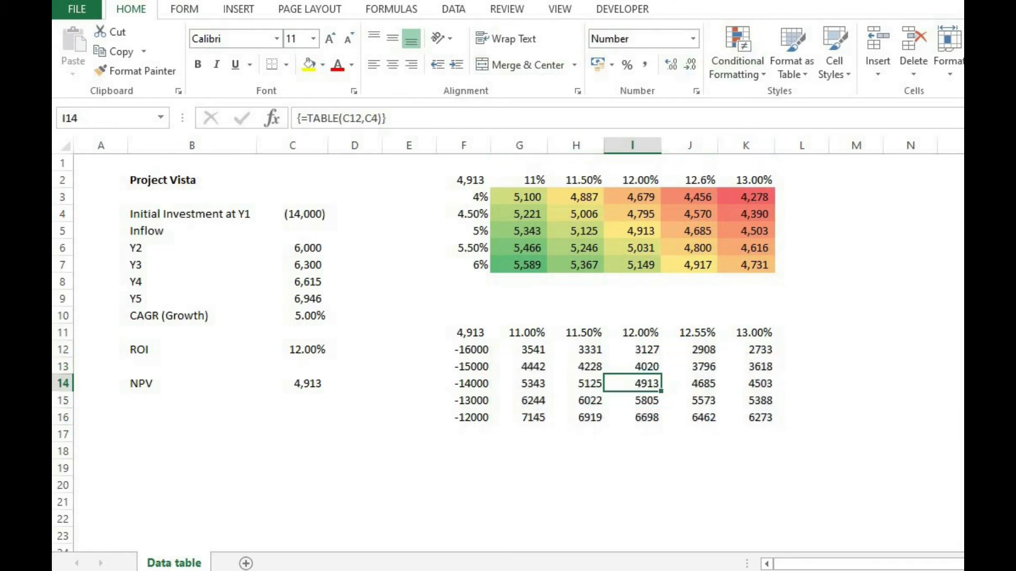
key(Left)
key(Left)
key(Left)
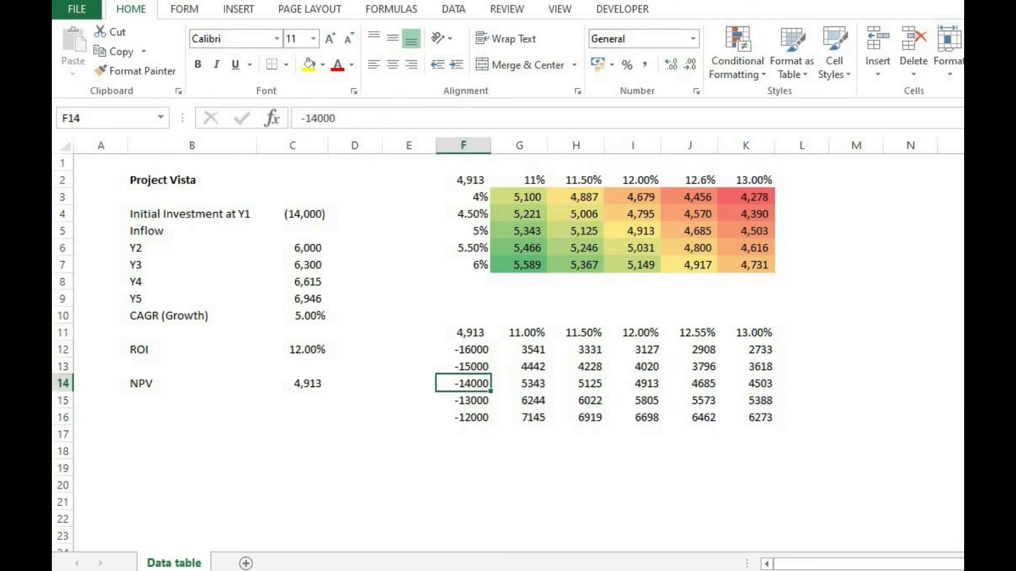
click(632, 332)
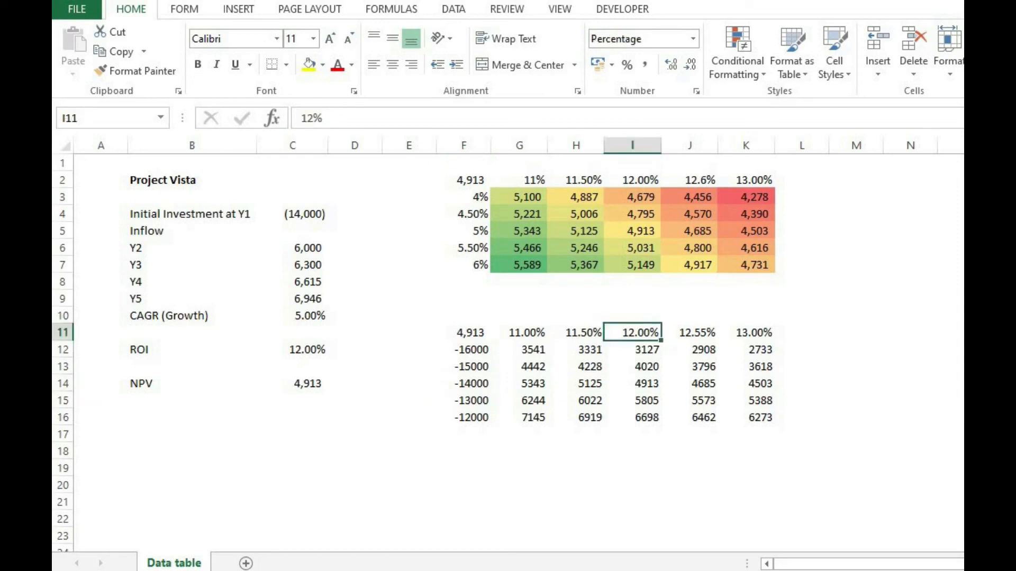
click(632, 383)
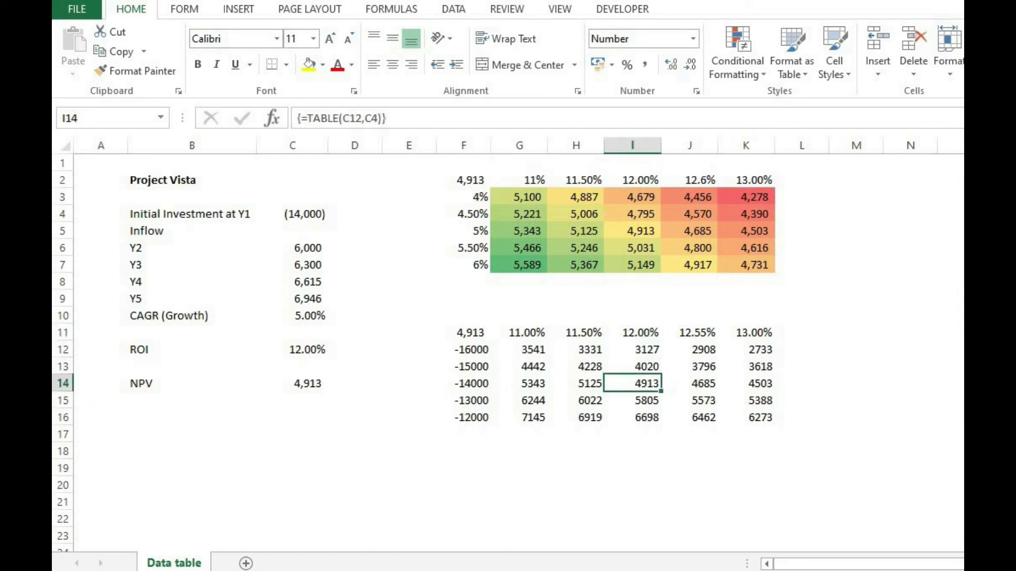
click(576, 383)
click(519, 383)
Apply the Green-Yellow-Red color scale to the NPV results in G12:K16.
drag(519, 349, 778, 428)
click(737, 61)
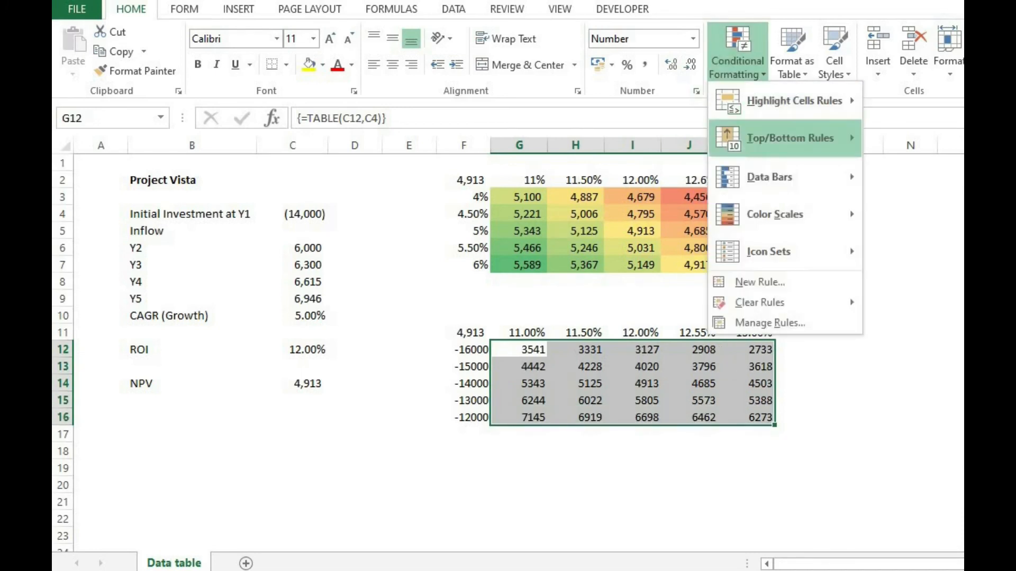
mouse_move(775, 213)
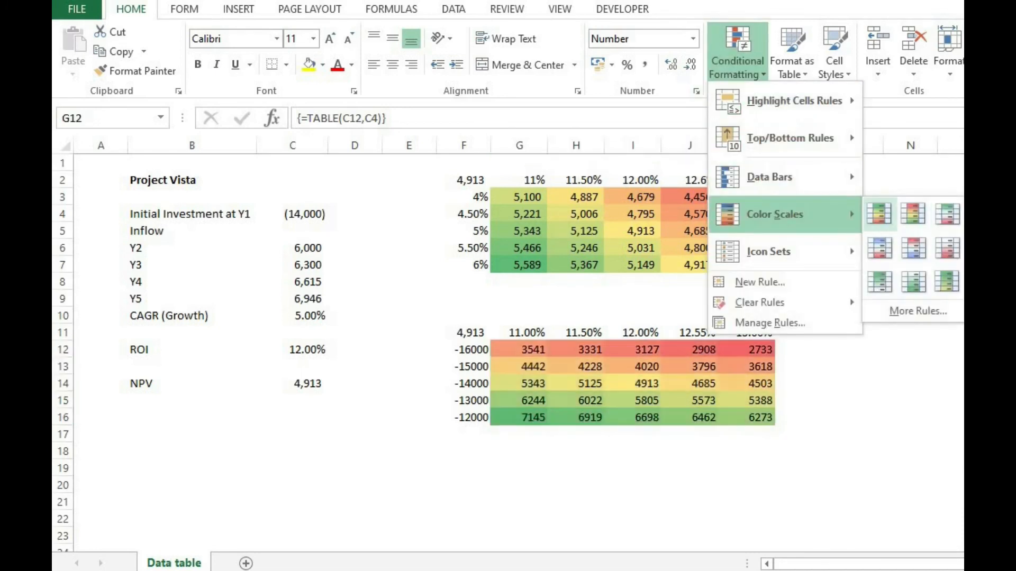
click(878, 214)
Examine the NPV at 13.00% ROI in K12 and the other results for the -16000 investment across row 12.
click(746, 349)
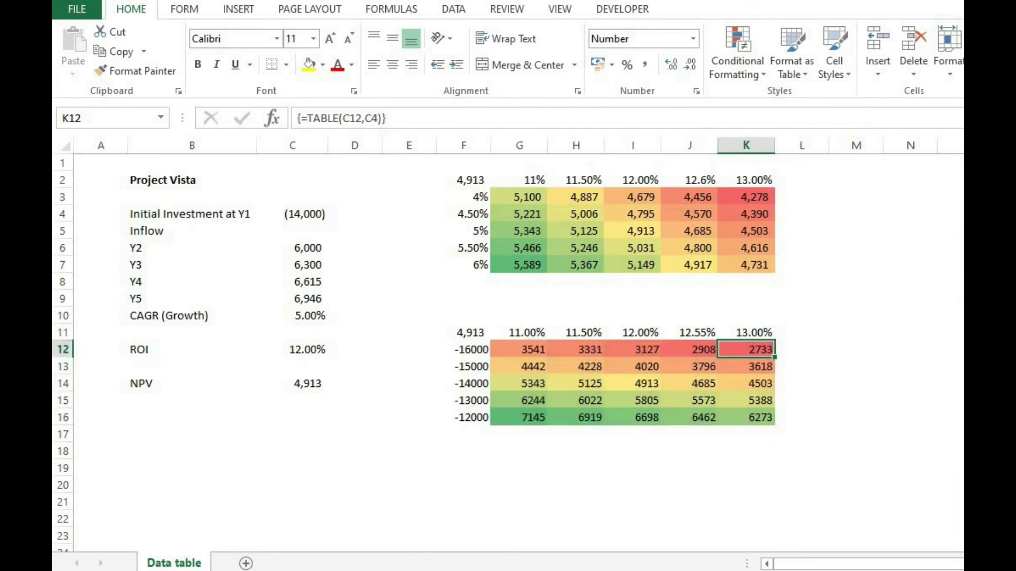
key(Up)
key(Down)
key(Up)
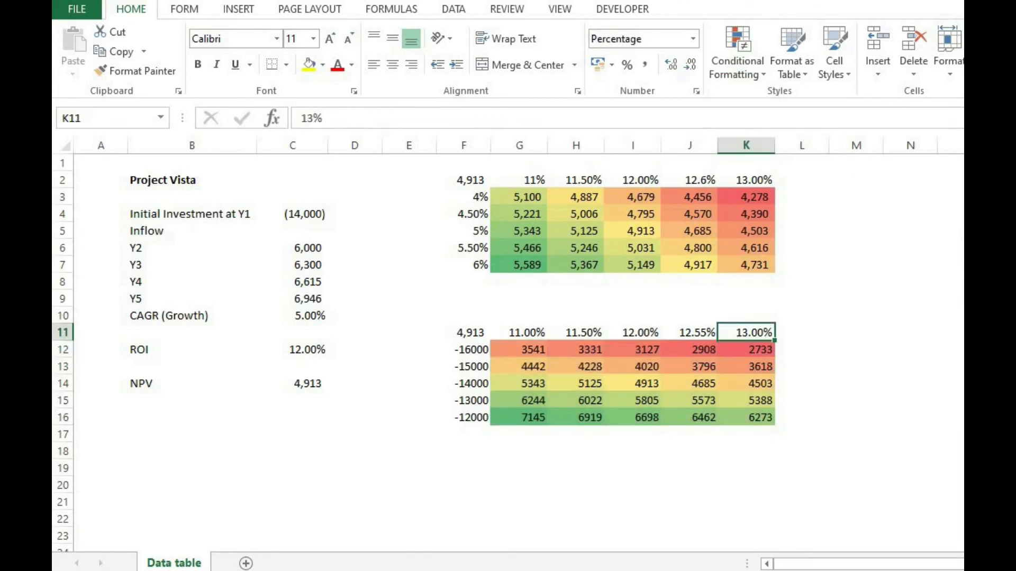
key(Down)
key(Left)
key(Left)
key(Left)
key(Left)
key(Left)
key(Left)
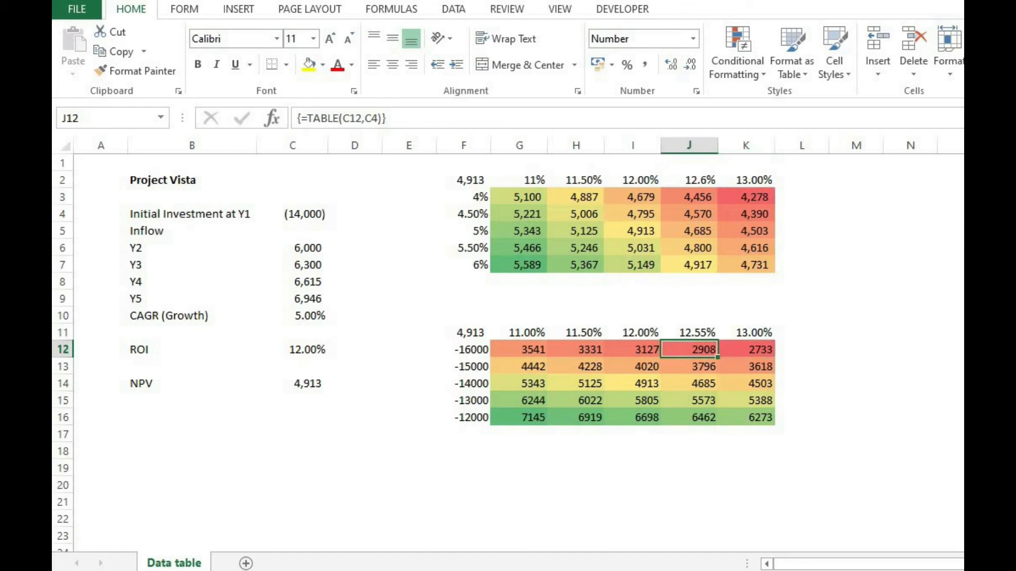
key(Right)
key(Right)
key(Right)
key(Right)
key(Right)
key(Right)
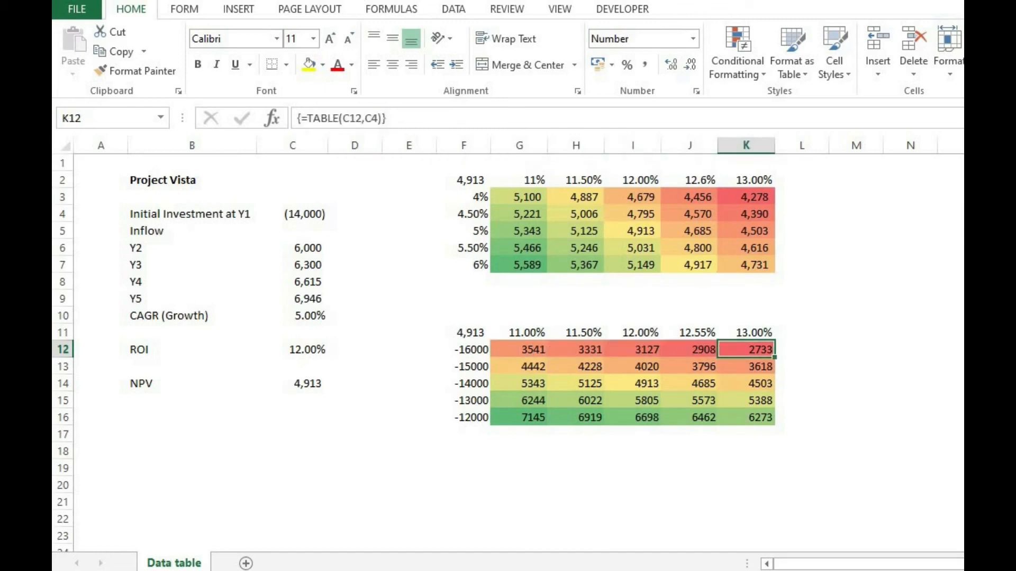
key(Left)
key(Left)
key(Left)
key(Left)
key(Left)
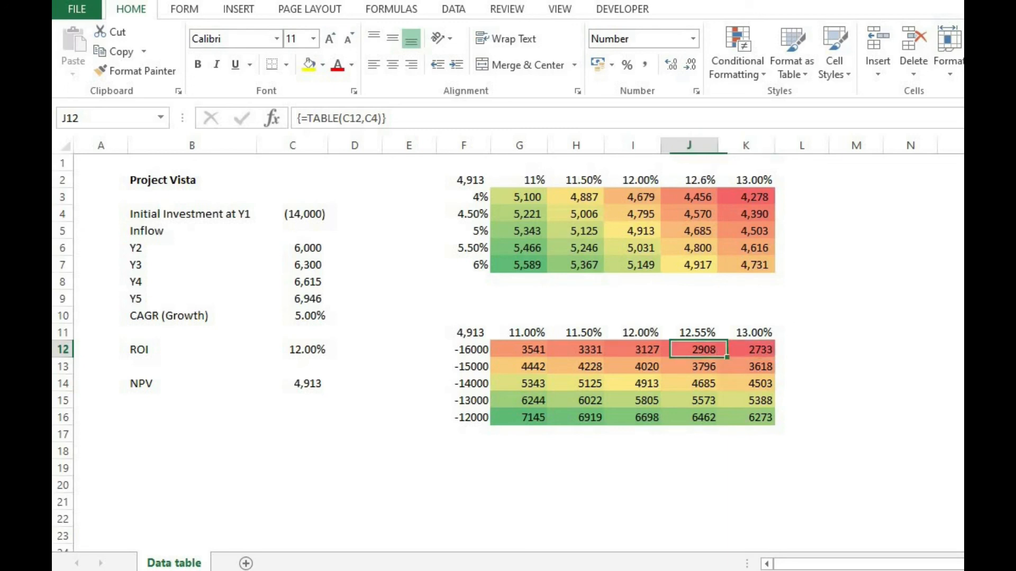
key(Right)
Examine the 11.00% ROI column down to the NPV for the -12000 investment in G16.
key(Up)
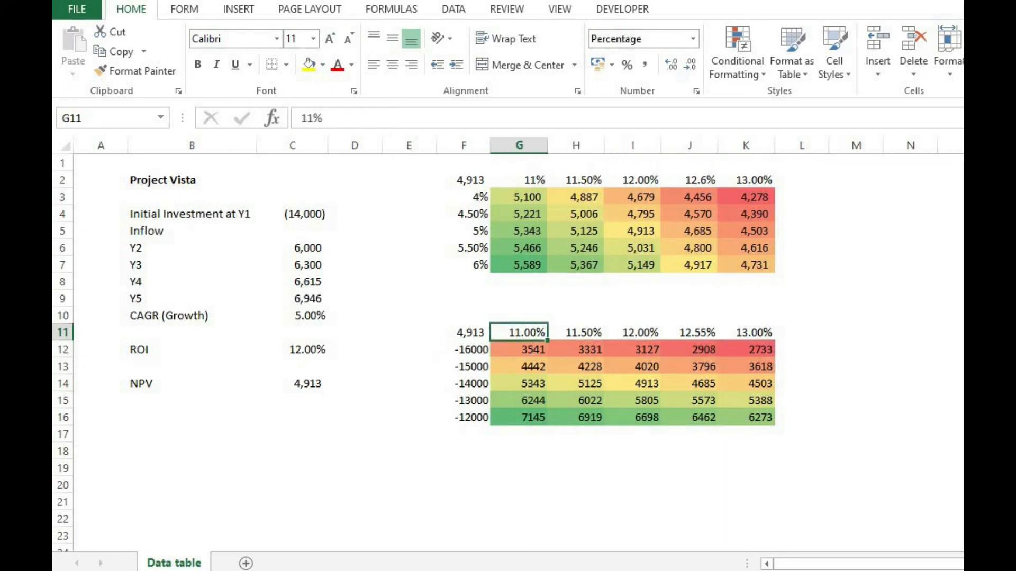
key(Down)
key(Down)
key(Down)
key(Down)
key(Down)
key(Left)
key(Down)
key(Up)
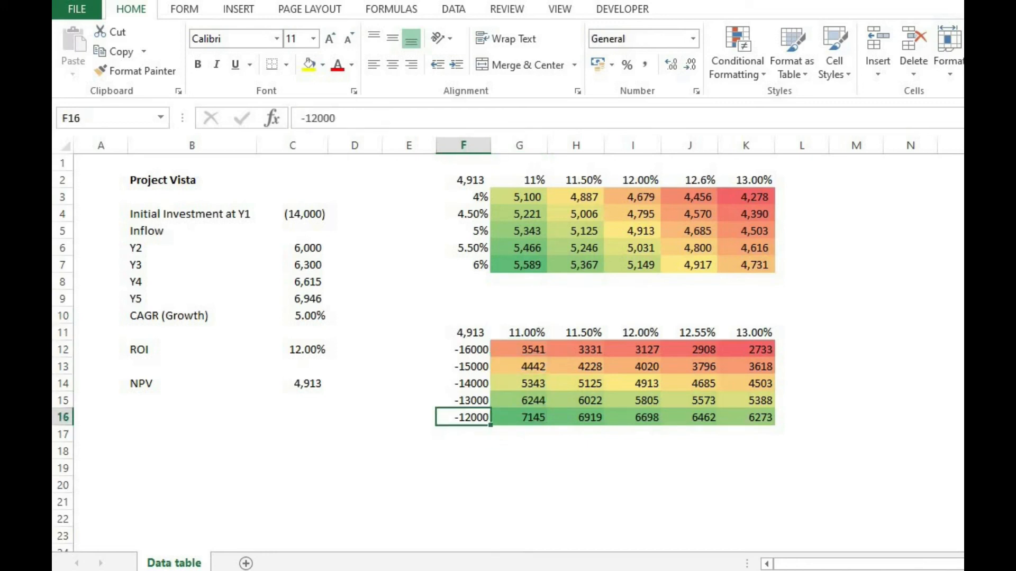
key(Right)
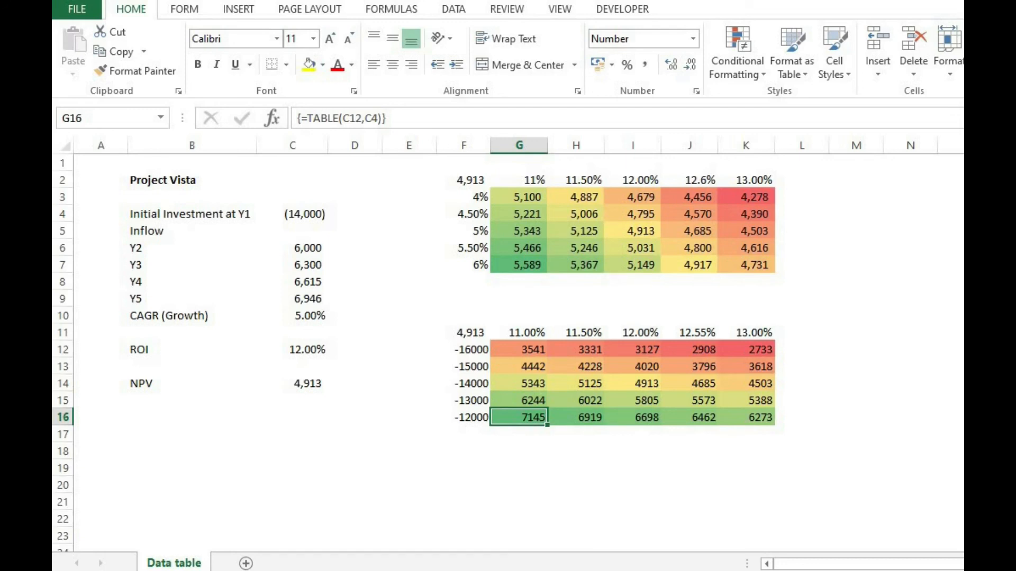
click(454, 9)
click(855, 332)
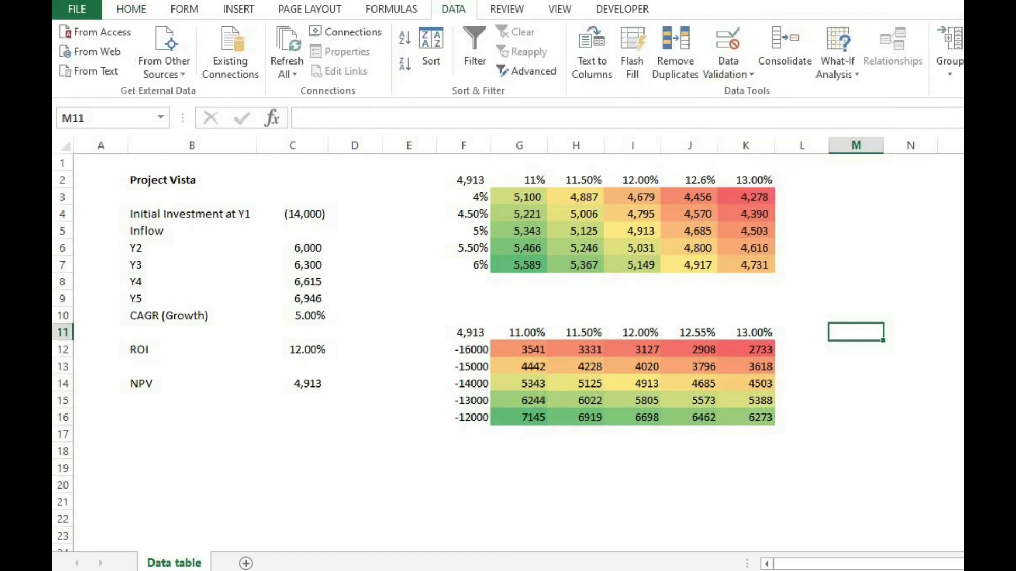